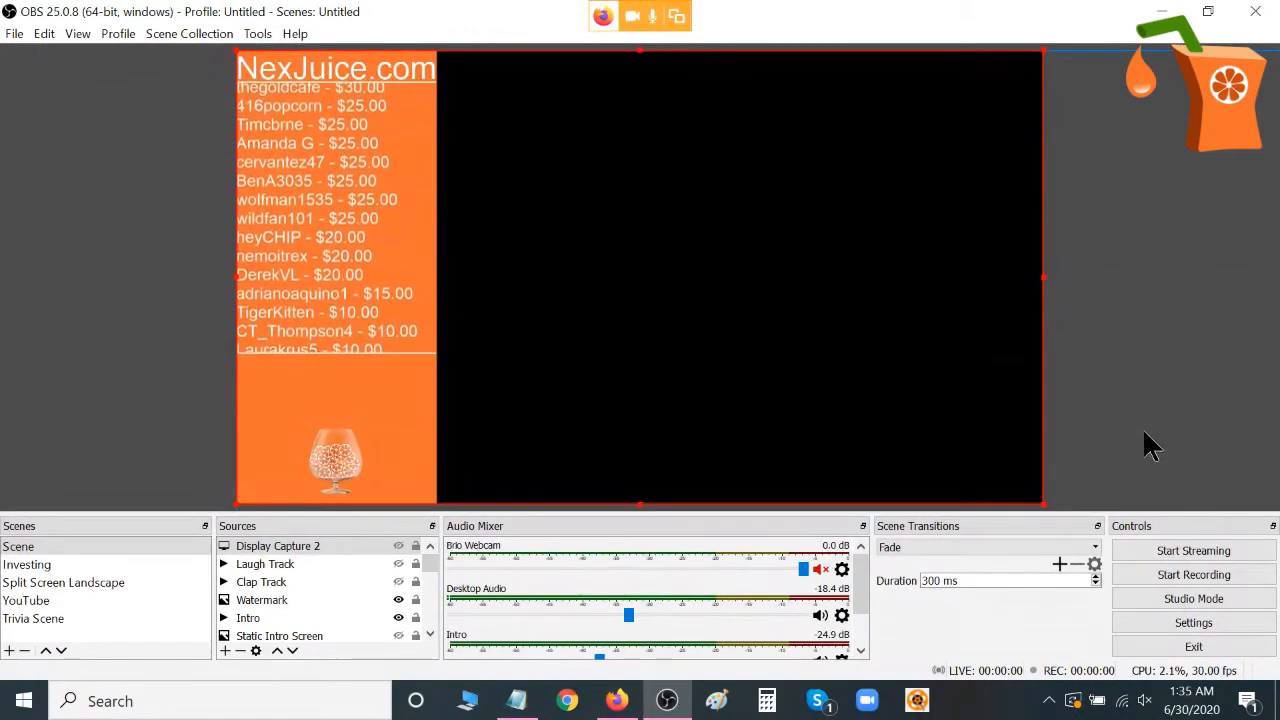
Open the OBS settings and examine the stream service, server and stream key fields.
click(1189, 625)
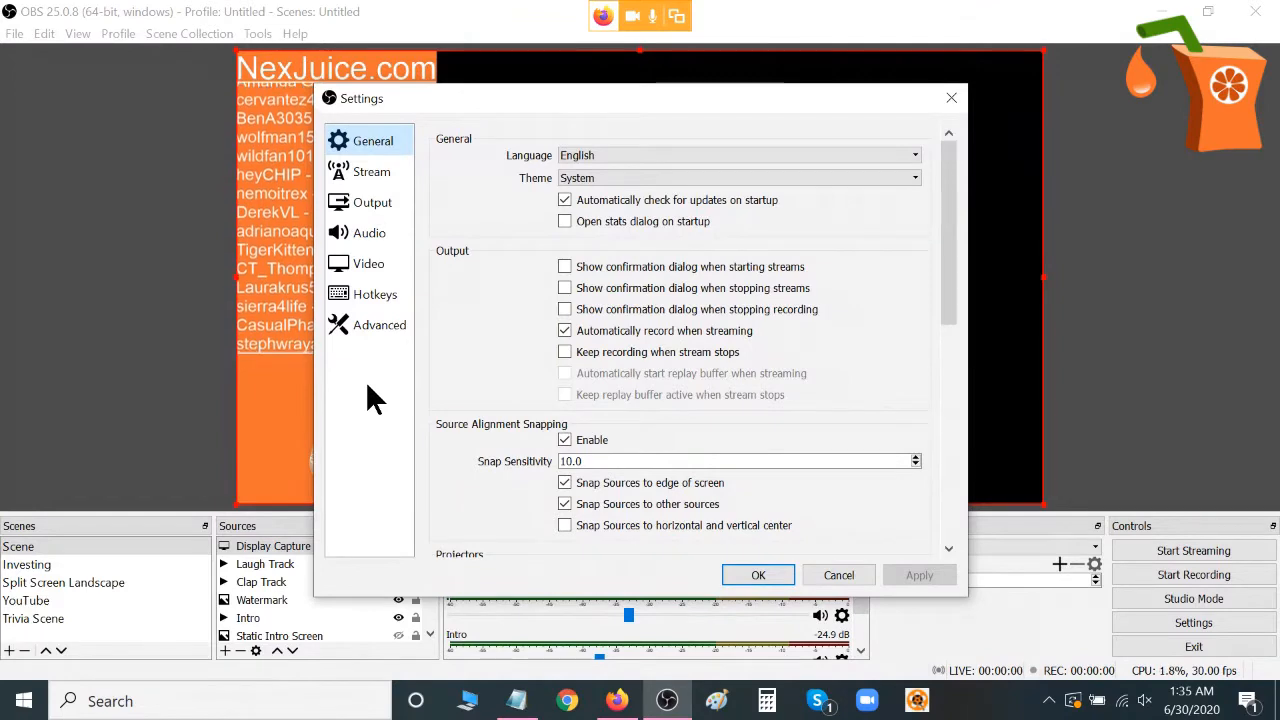
click(630, 712)
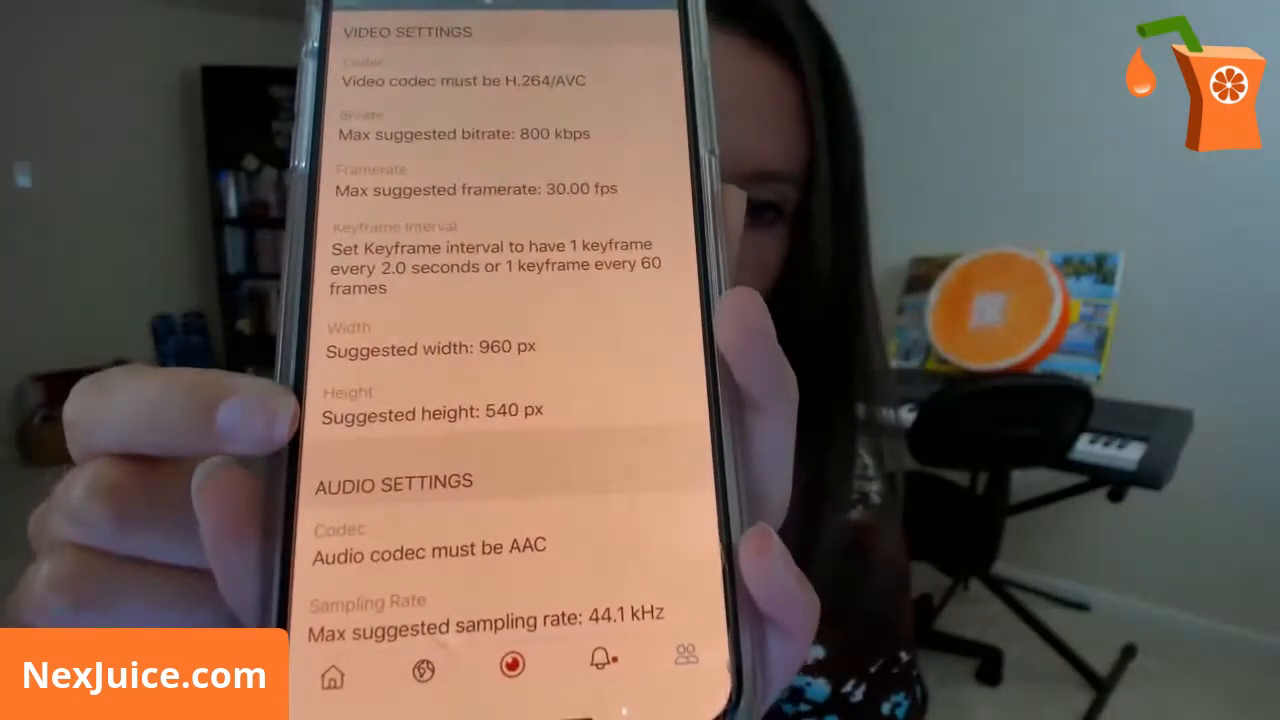
scroll(500, 400, down, 3)
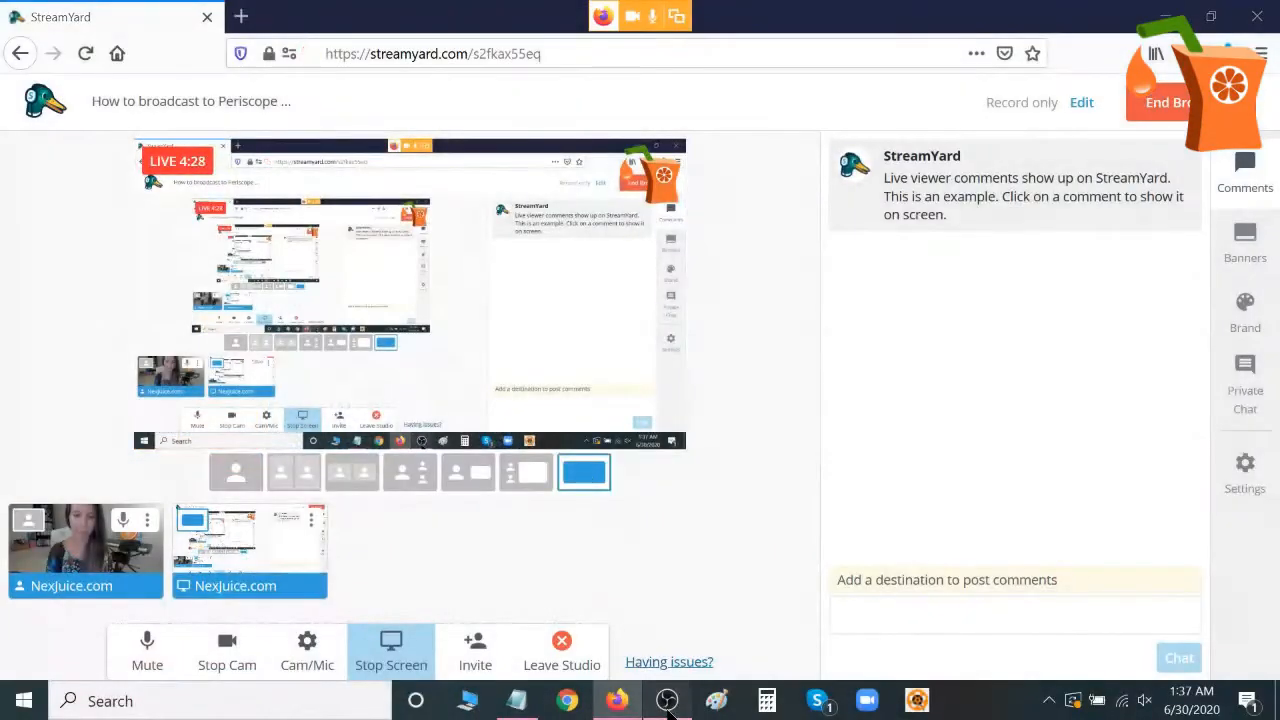
click(667, 700)
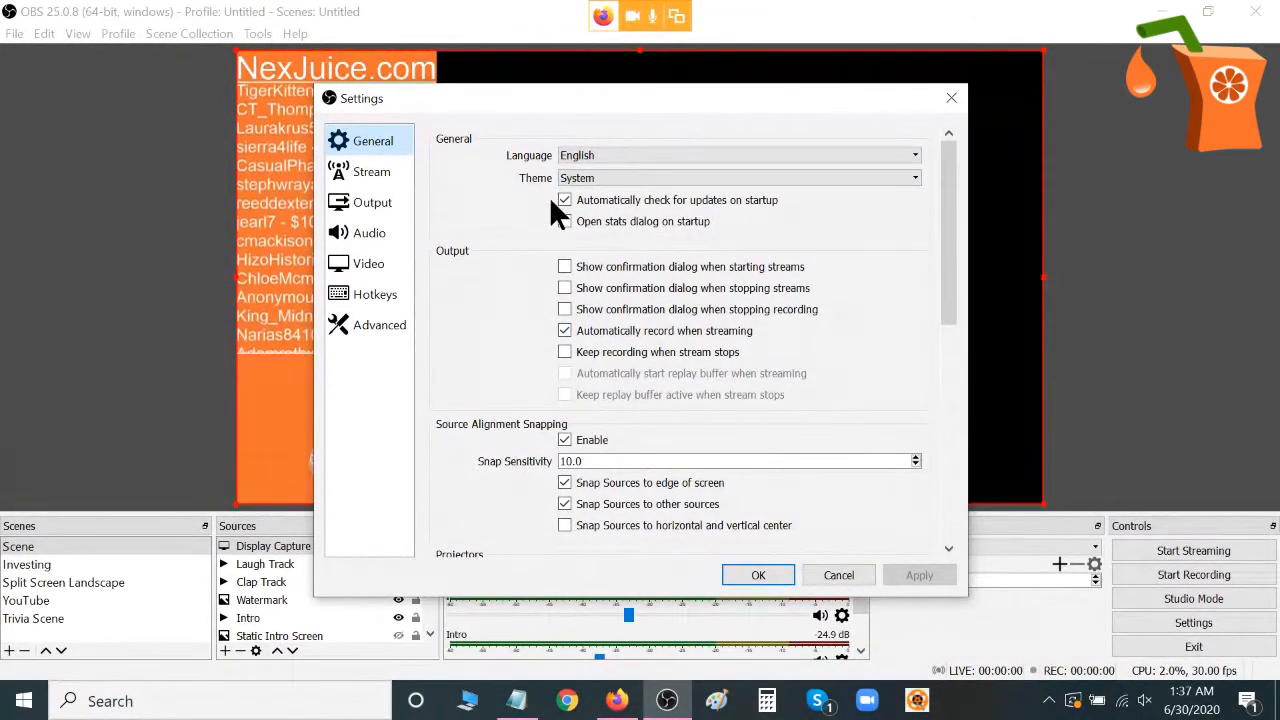
click(352, 168)
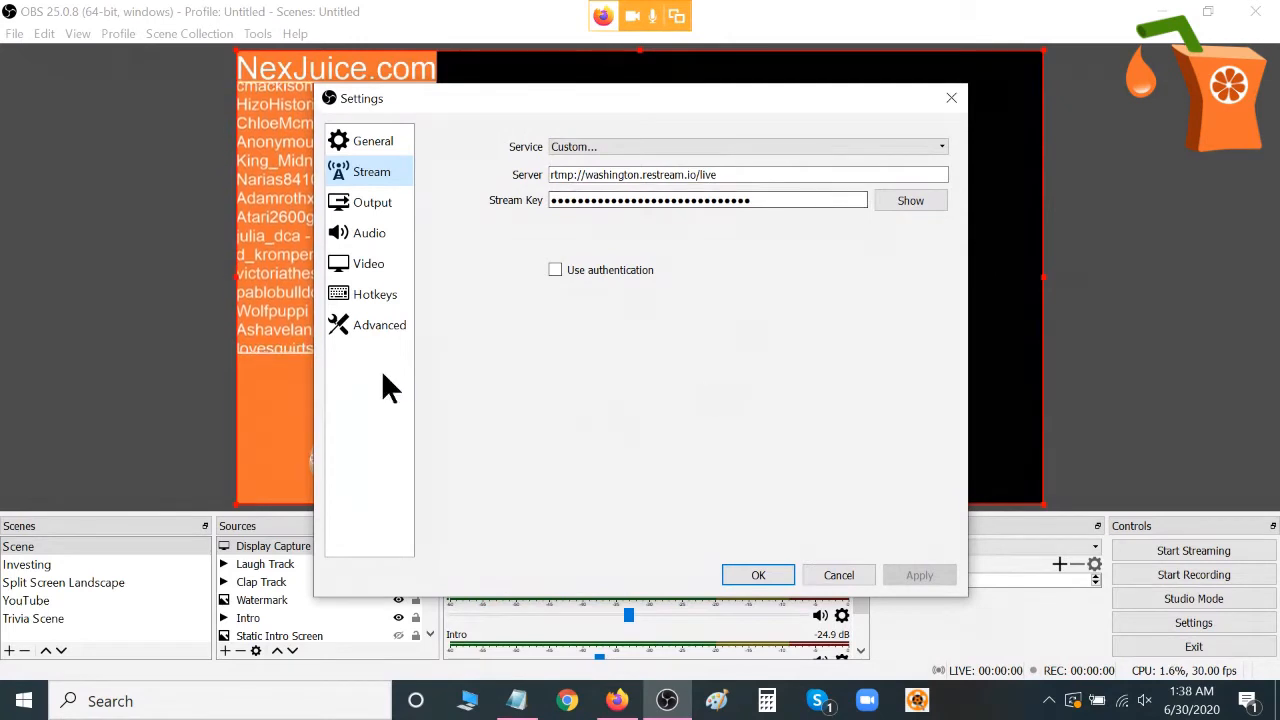
Set the output mode to Advanced in the output settings.
click(362, 205)
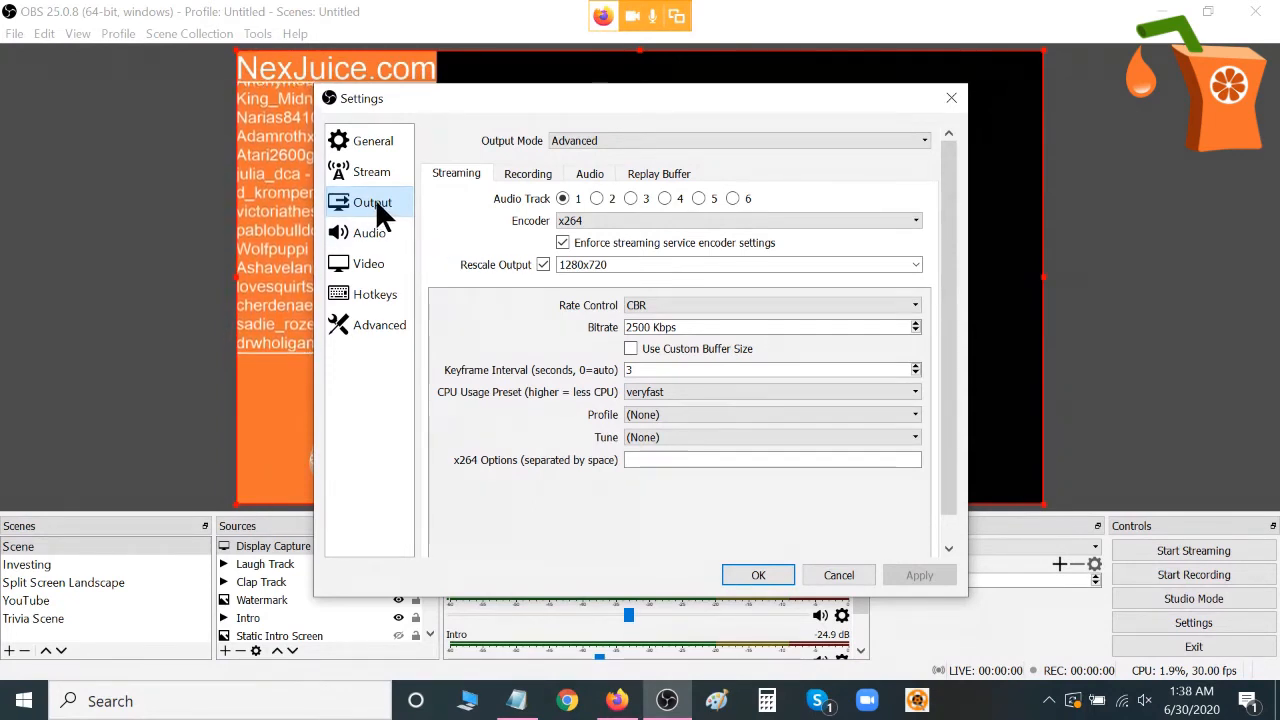
click(658, 136)
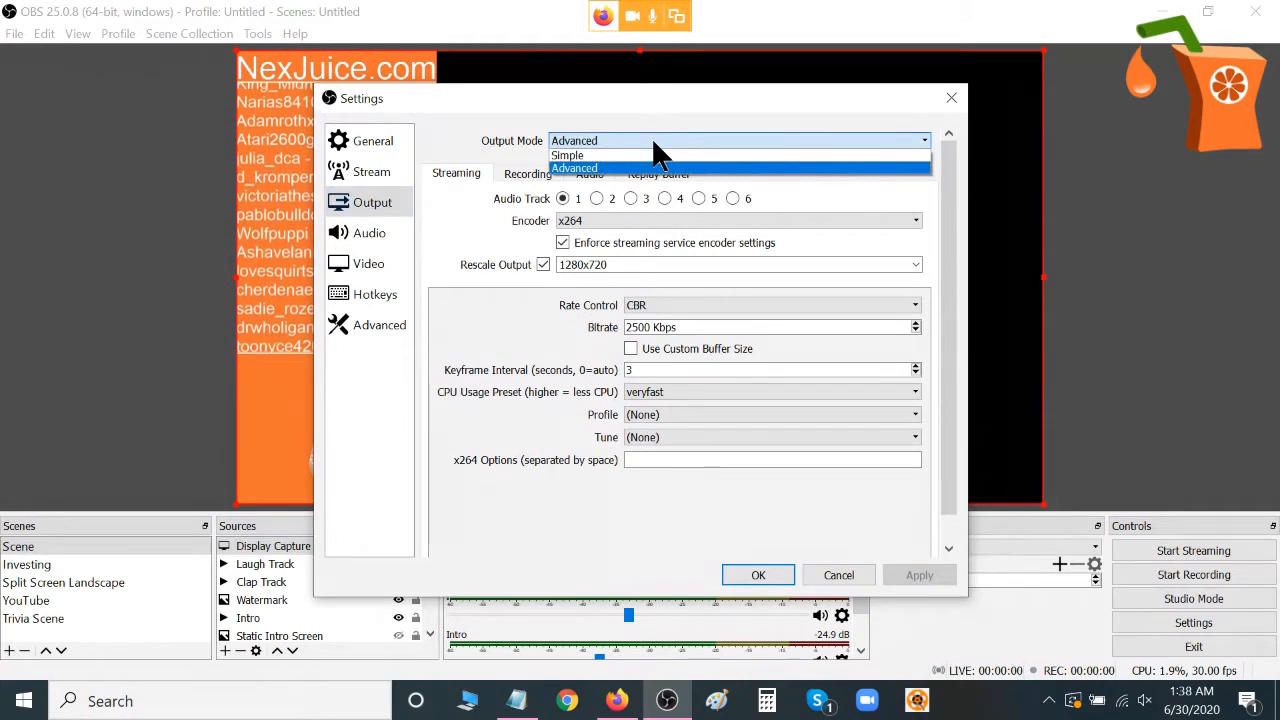
click(587, 168)
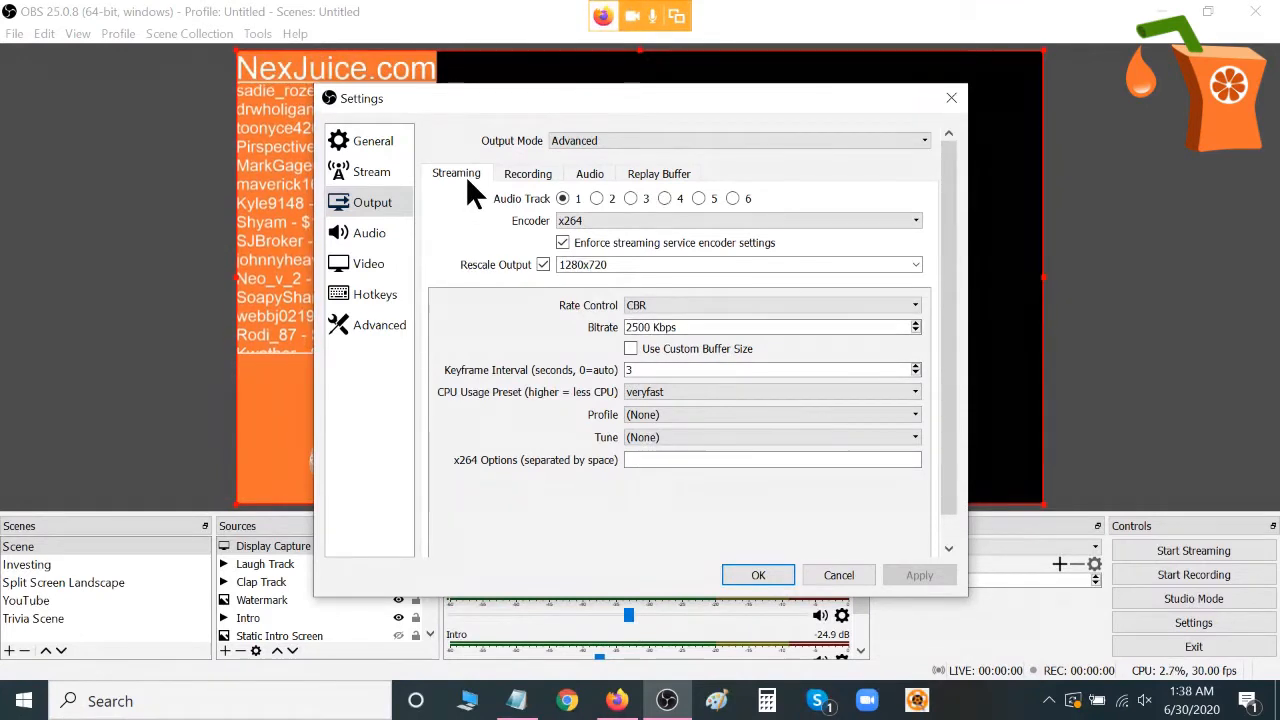
Examine the available audio bitrates for output Track 1.
click(590, 175)
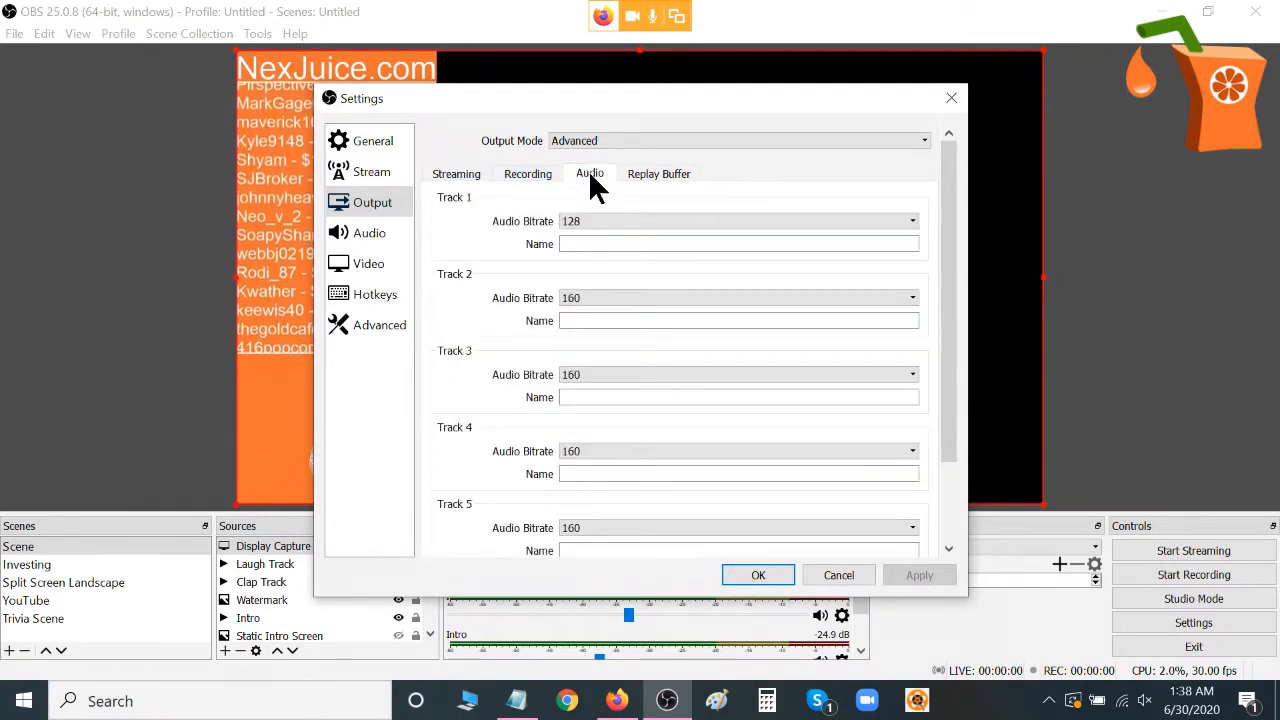
click(593, 221)
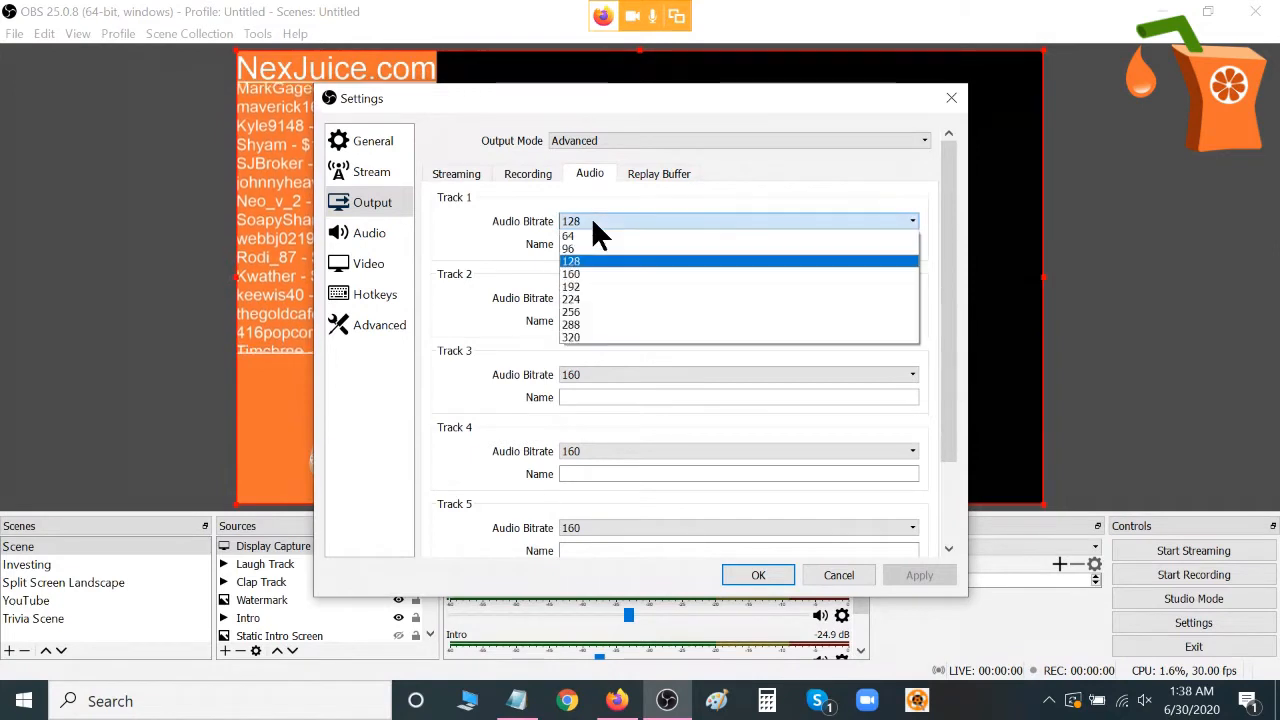
click(593, 222)
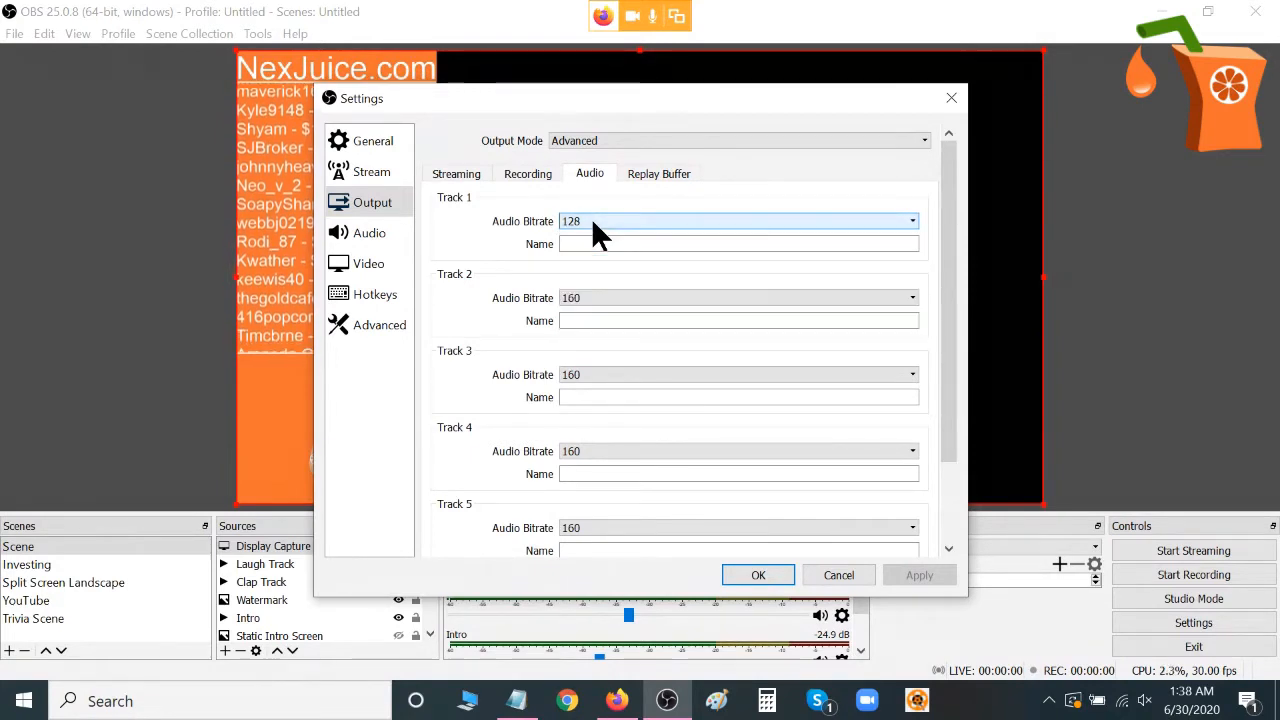
Review the audio sample rate and devices and the video resolution and frame rate, and accept the settings.
click(358, 240)
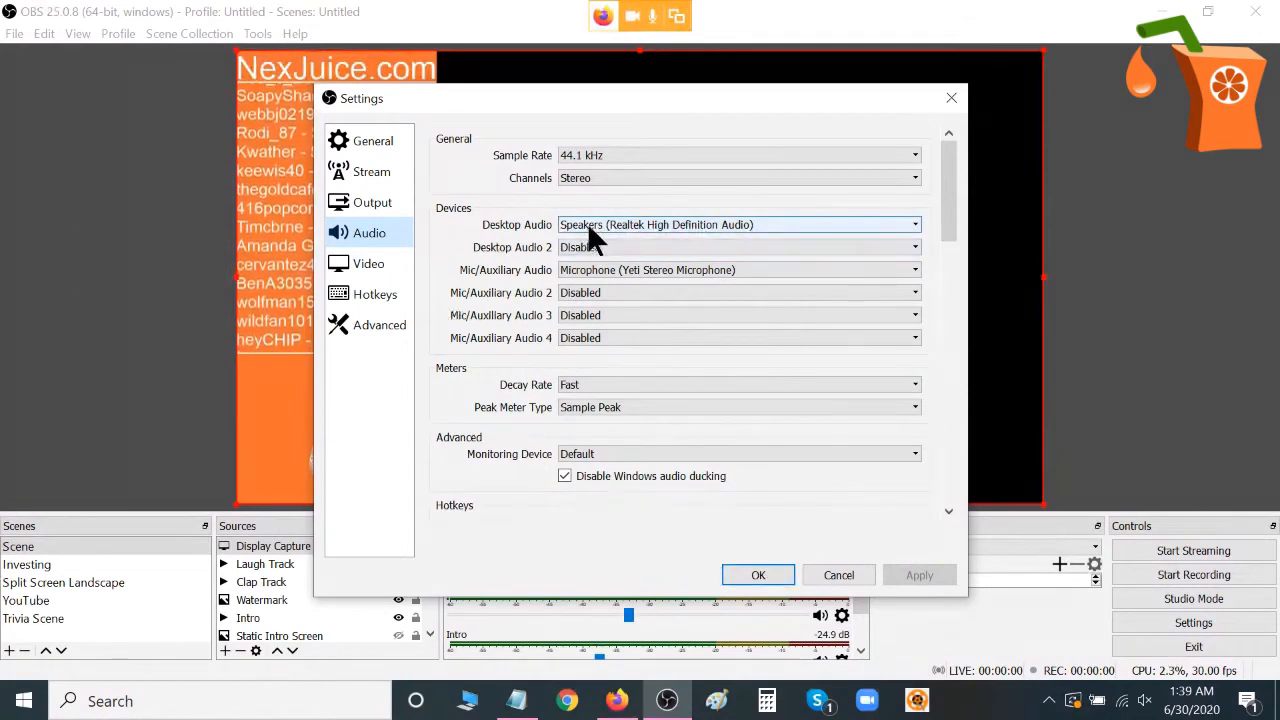
click(380, 266)
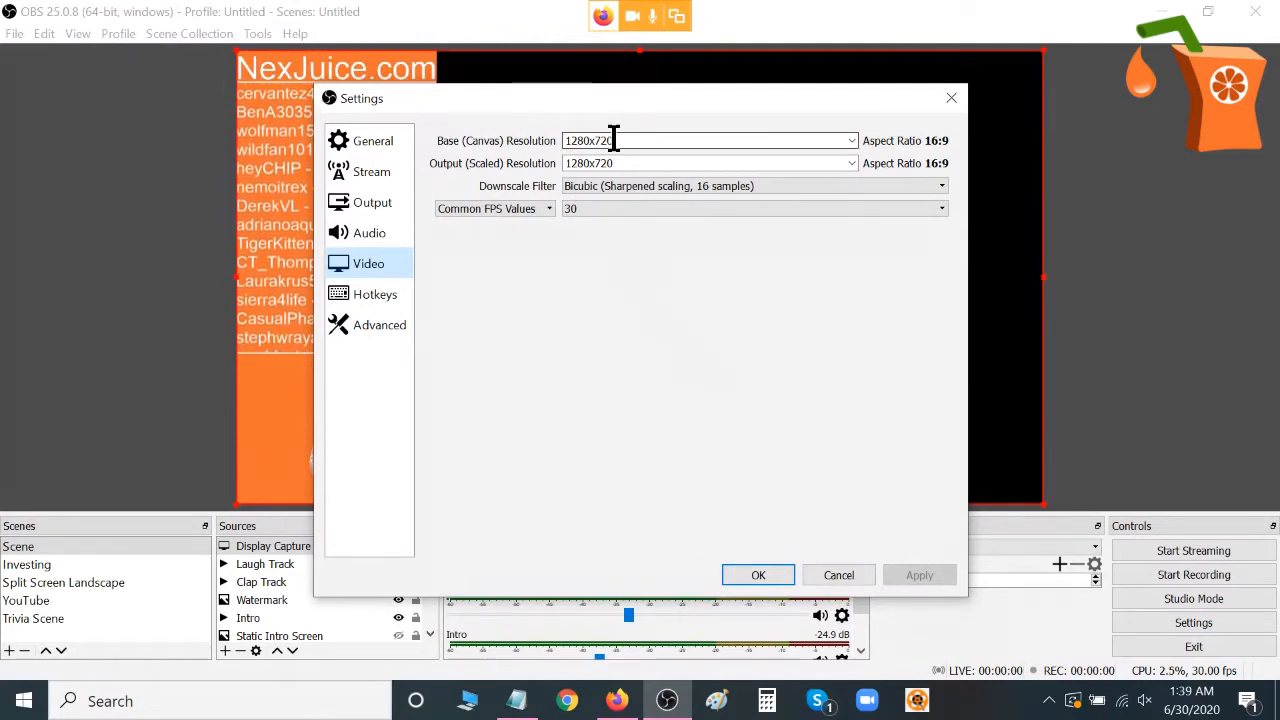
click(758, 573)
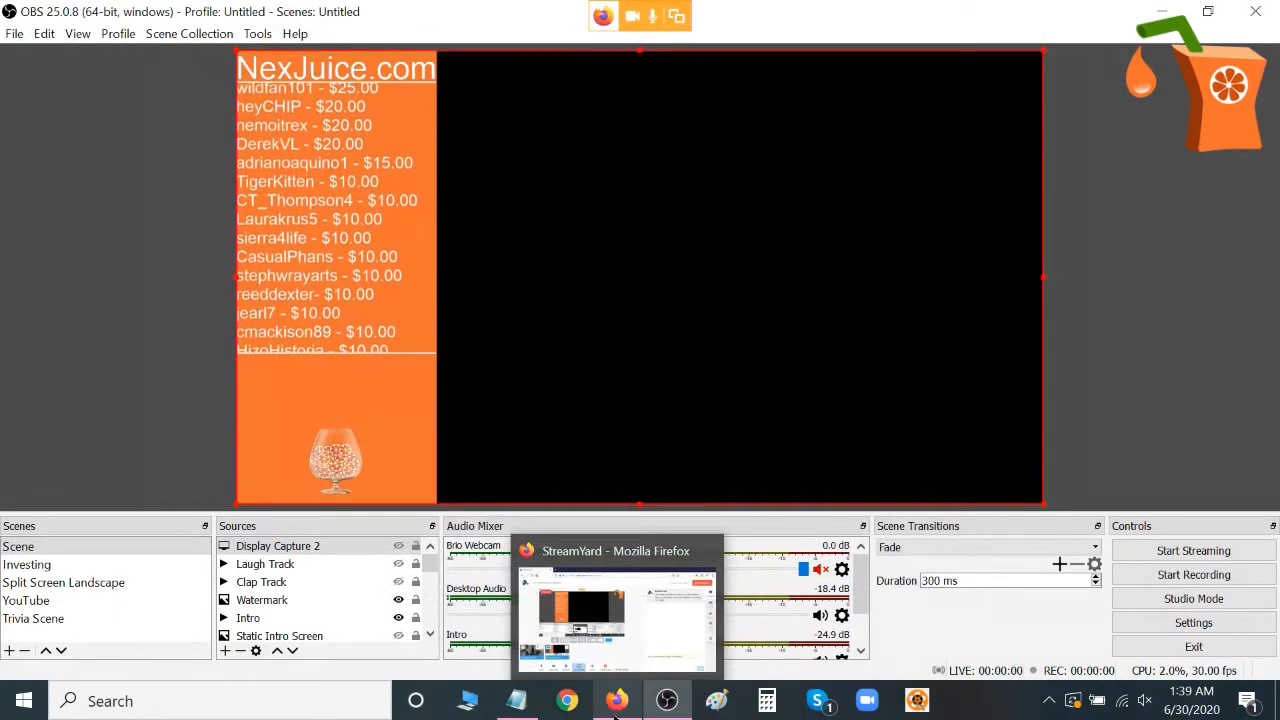
click(620, 702)
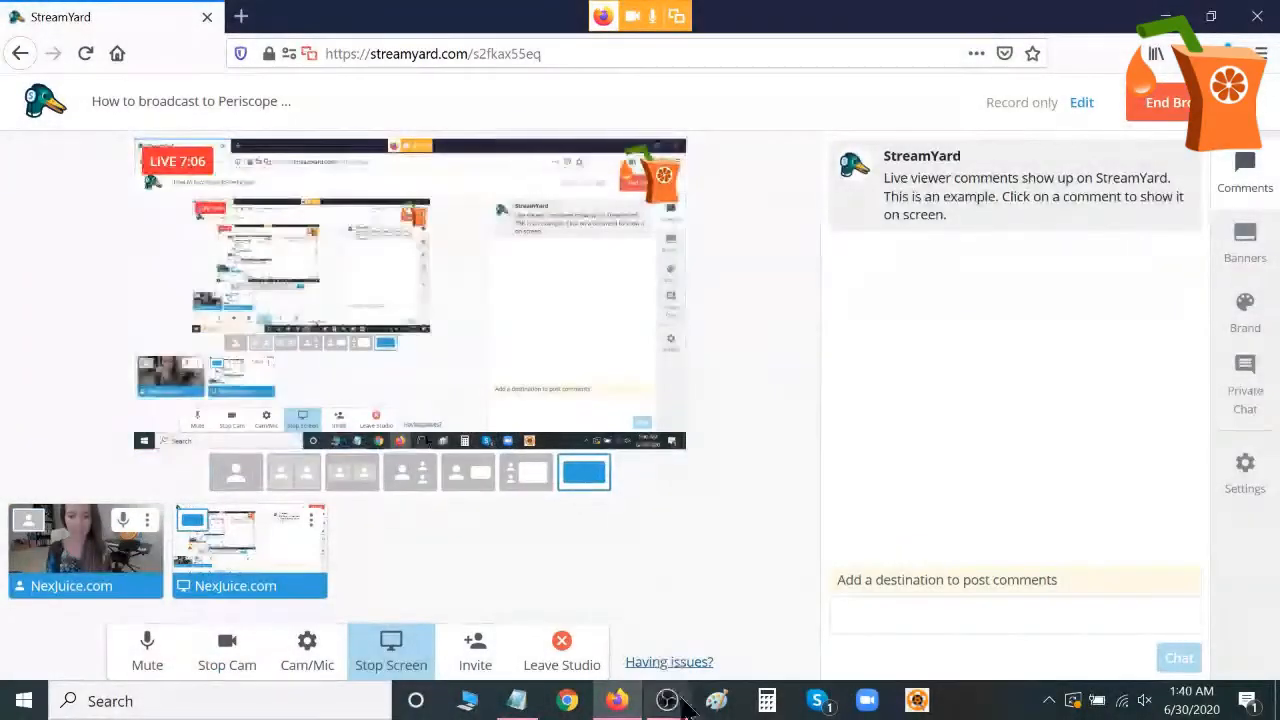
click(672, 701)
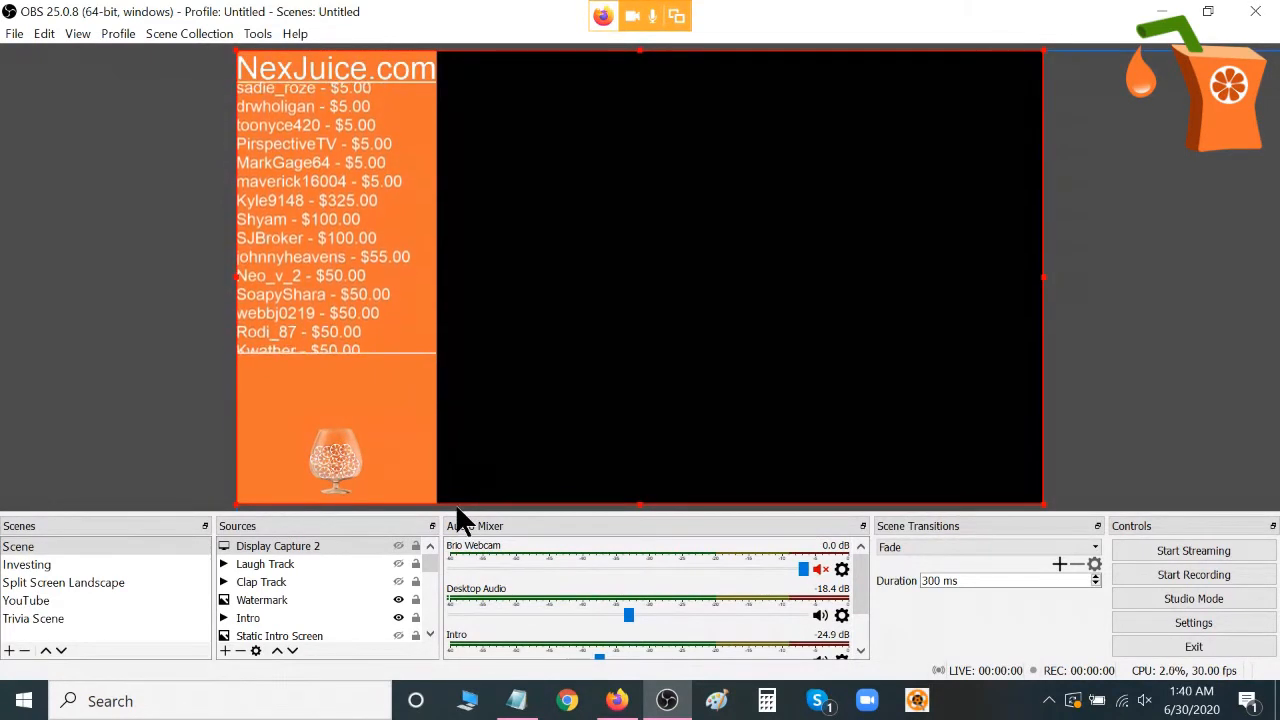
Look over the source types that can be added and the existing camera sources in the scene.
click(427, 555)
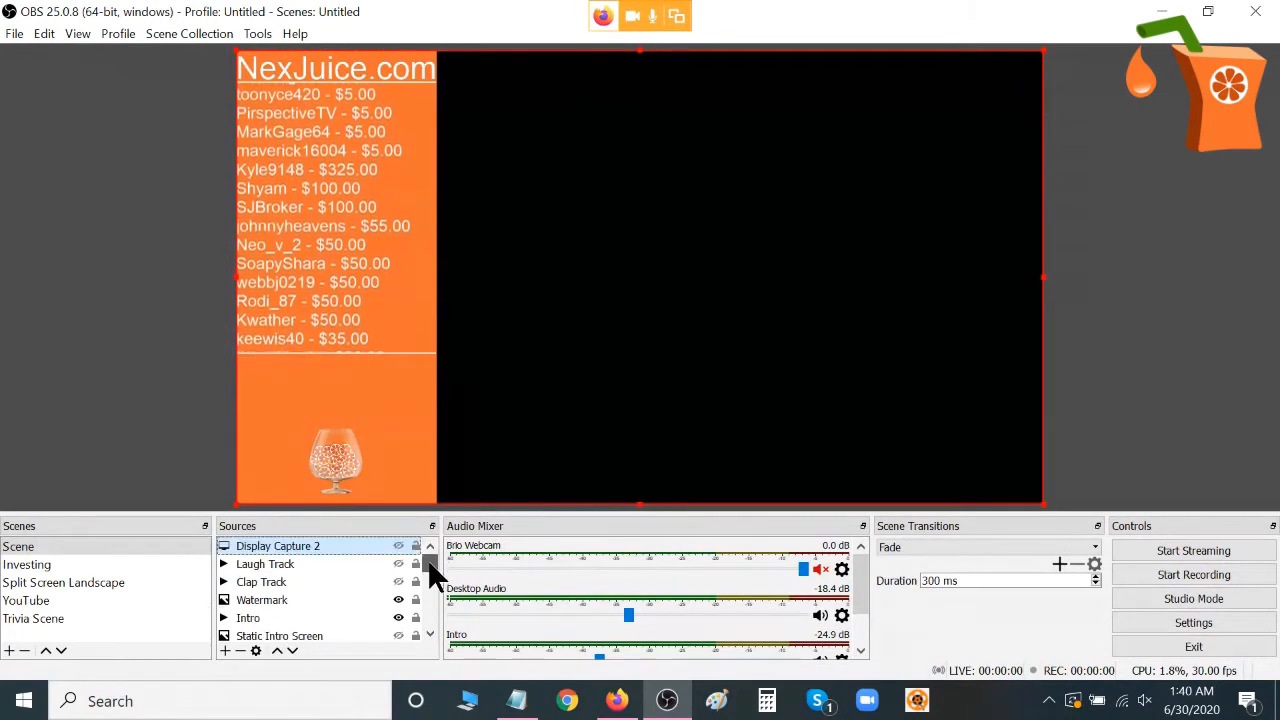
click(225, 650)
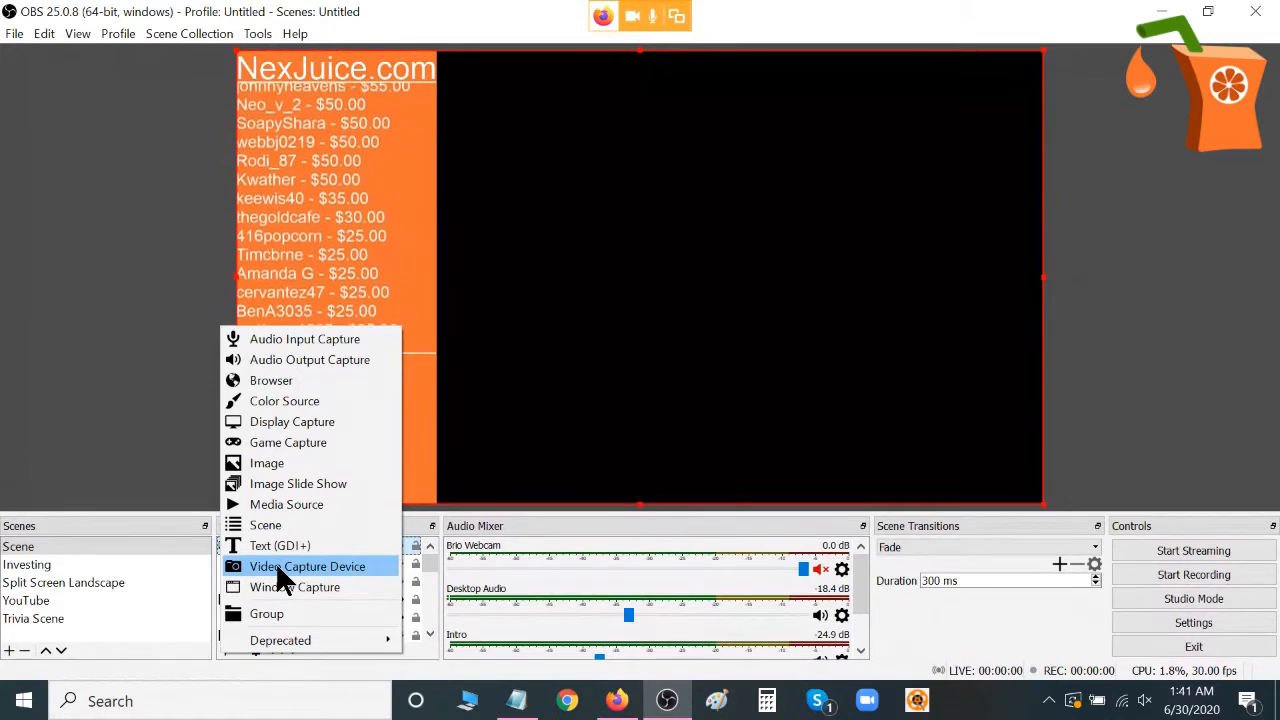
click(429, 560)
drag(429, 560, 430, 630)
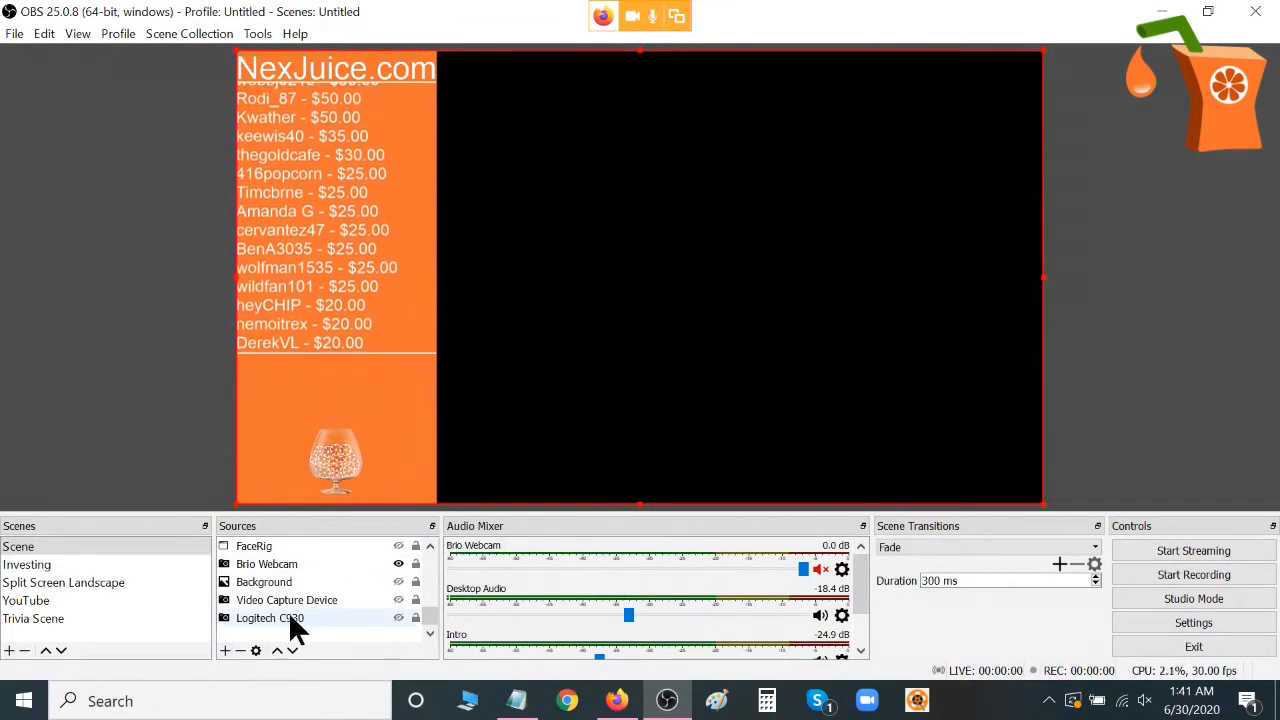
Add a new Video Capture Device 2 source to the scene, keeping USB2.0 HD UVC WebCam as its device.
click(225, 650)
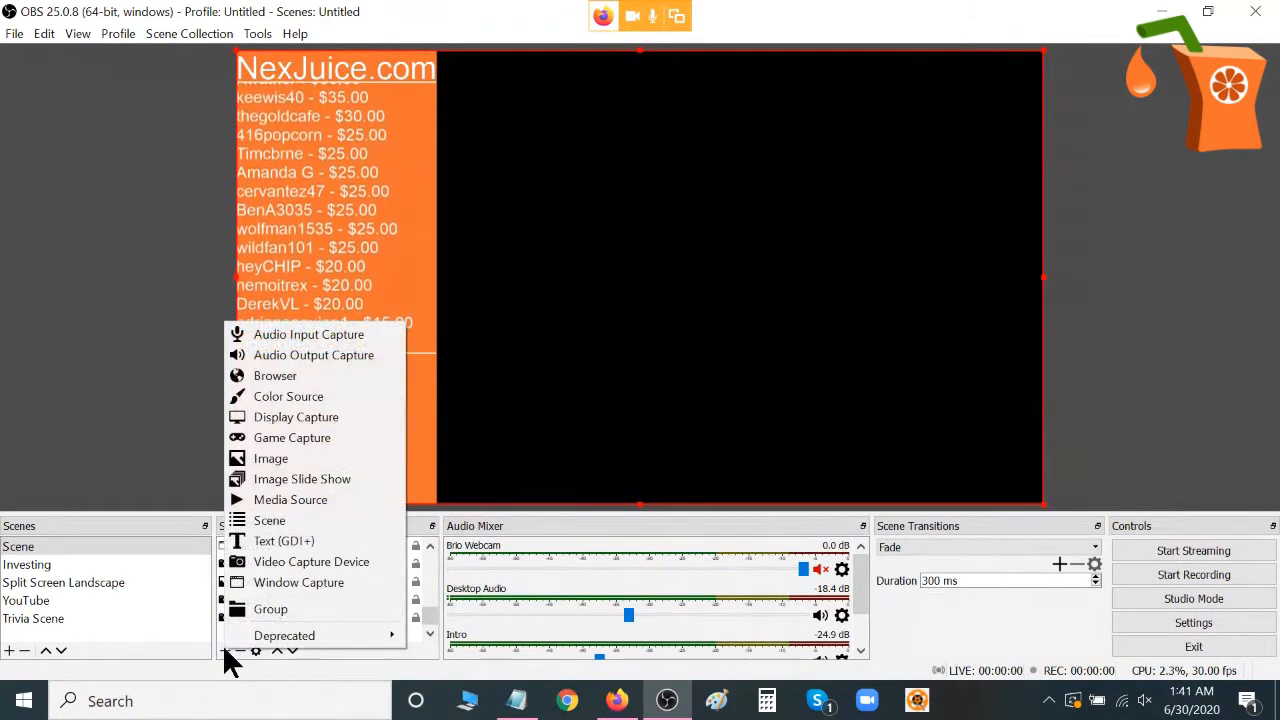
click(285, 561)
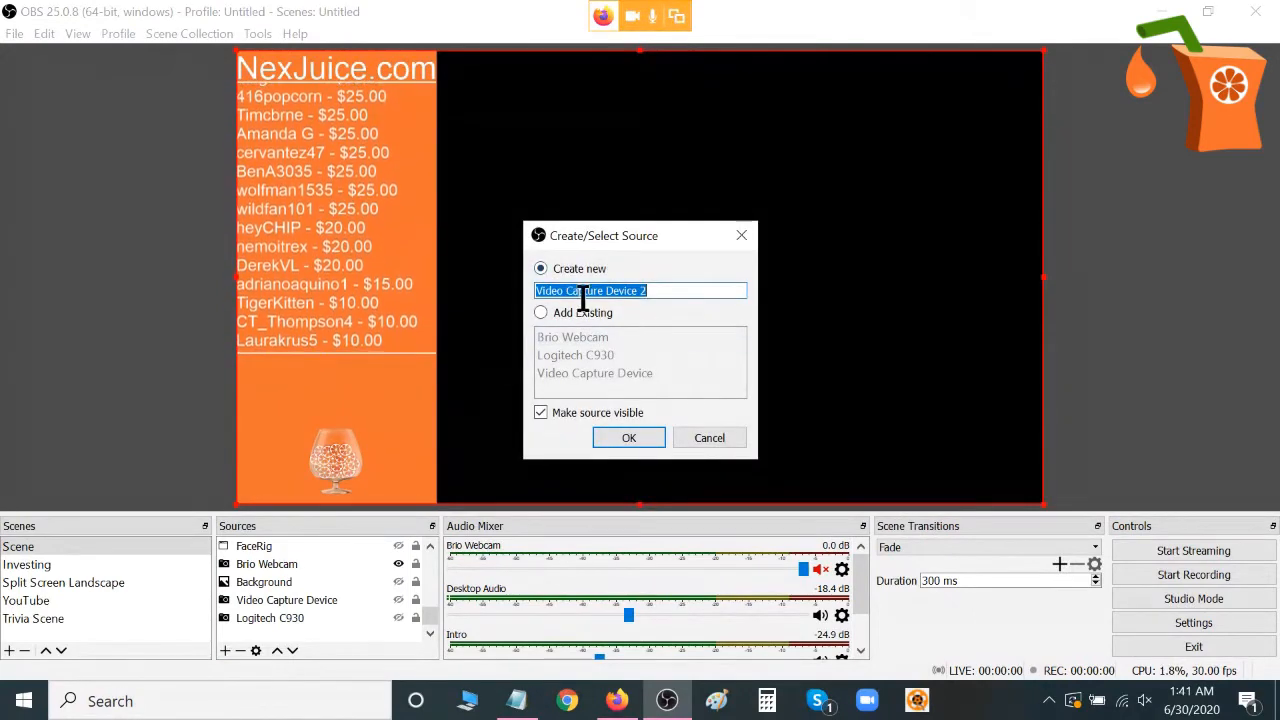
click(641, 441)
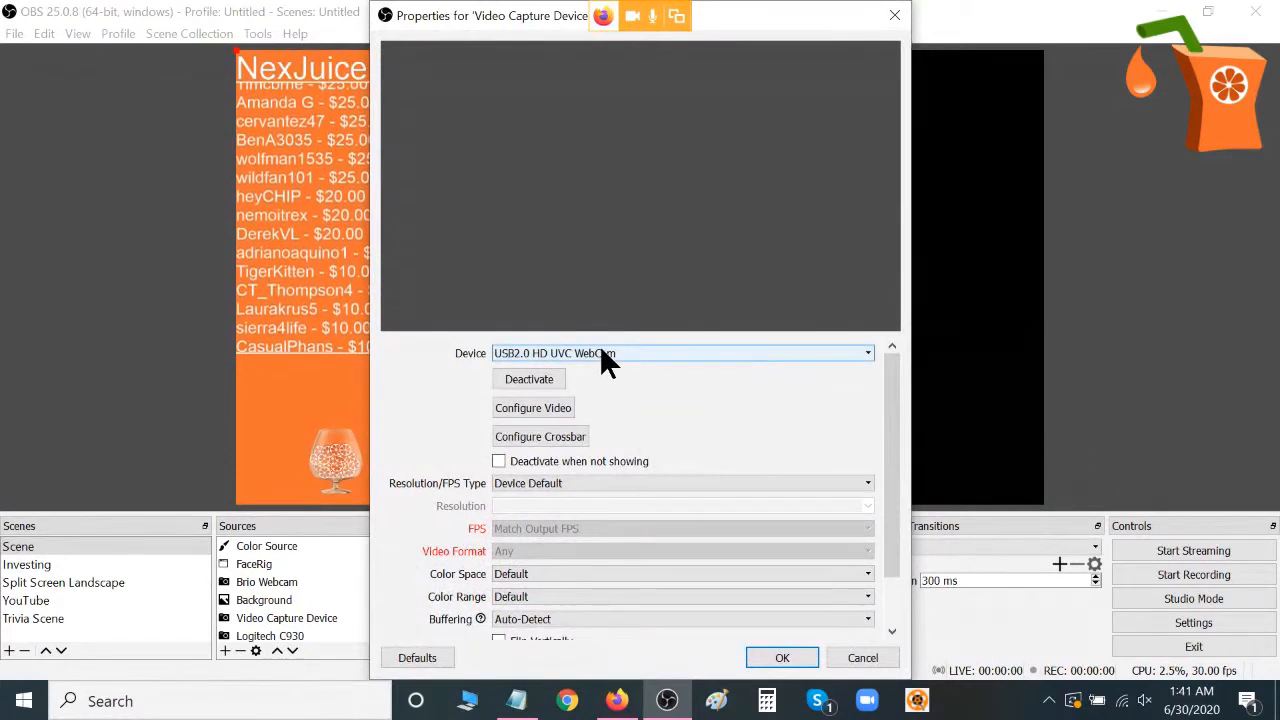
click(600, 350)
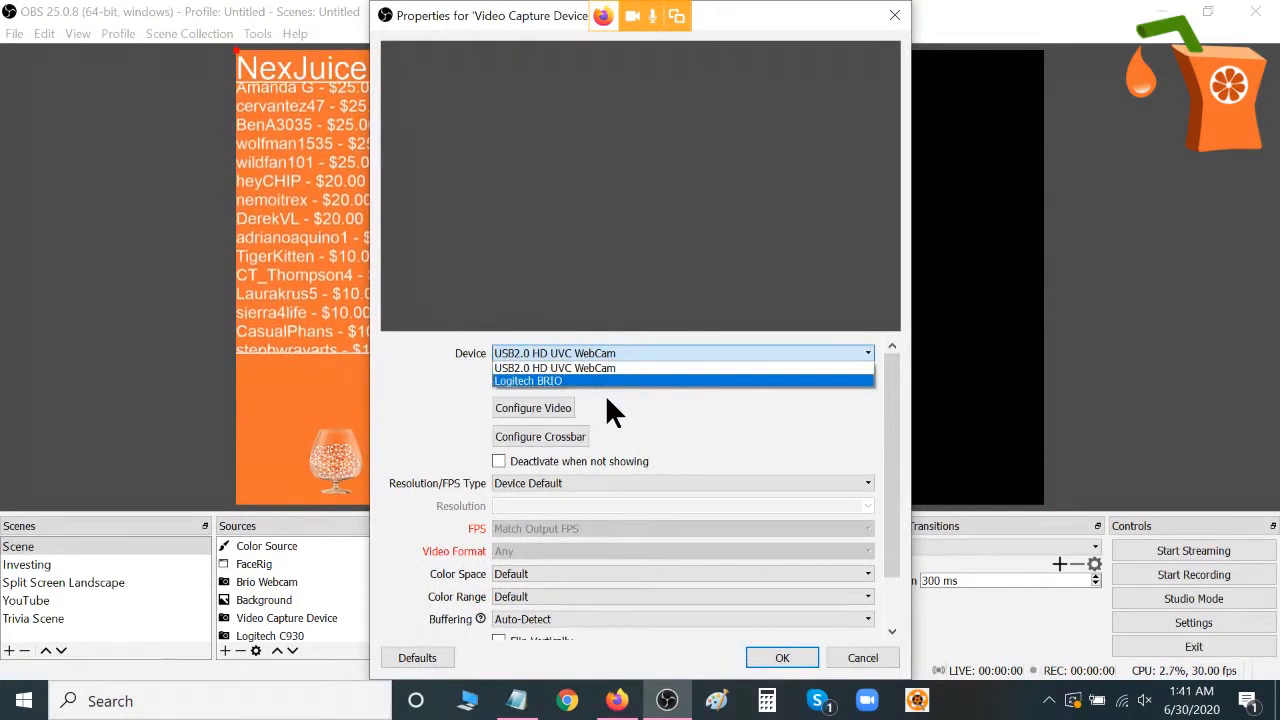
click(672, 428)
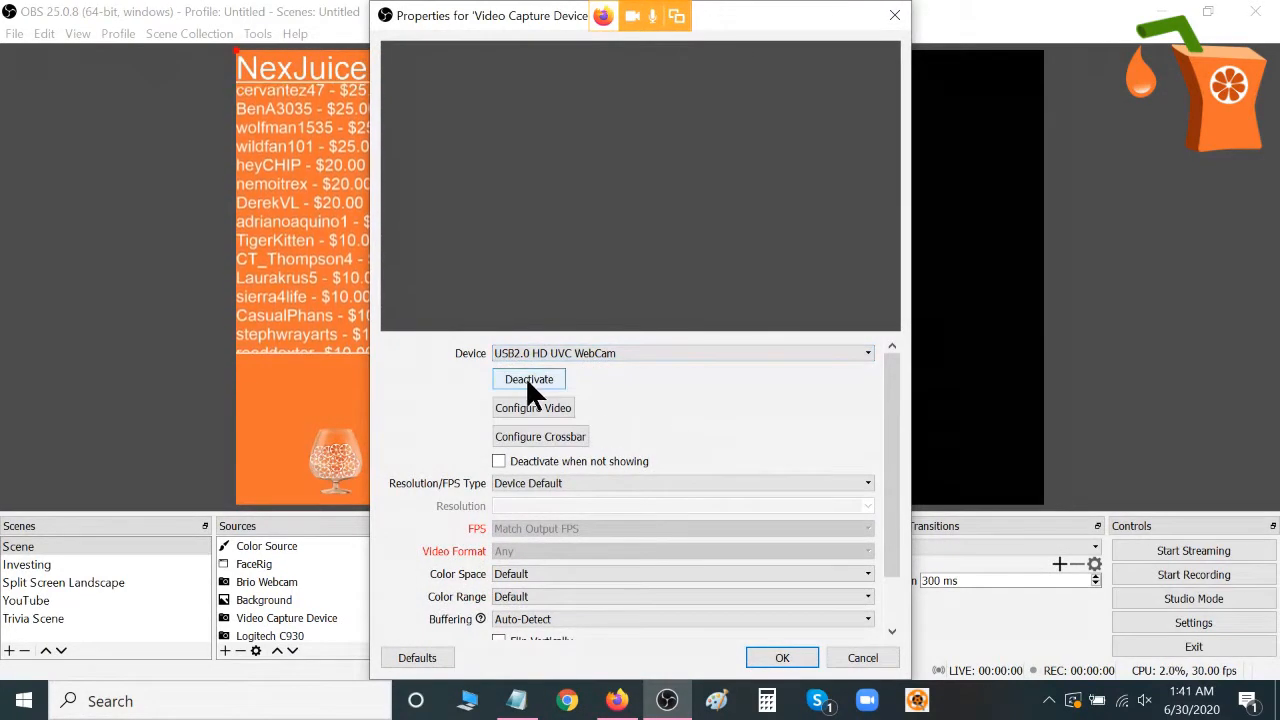
Examine the webcam's image adjustments and camera controls, and accept them as they are.
click(541, 406)
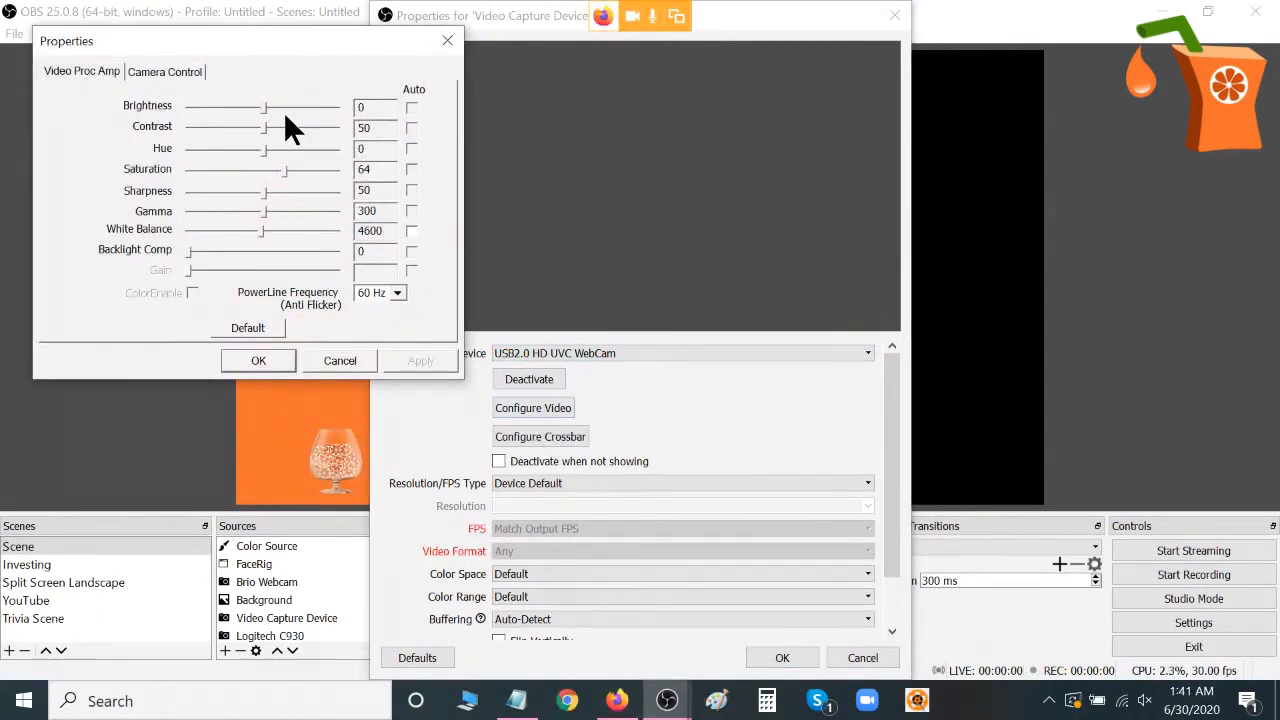
click(160, 73)
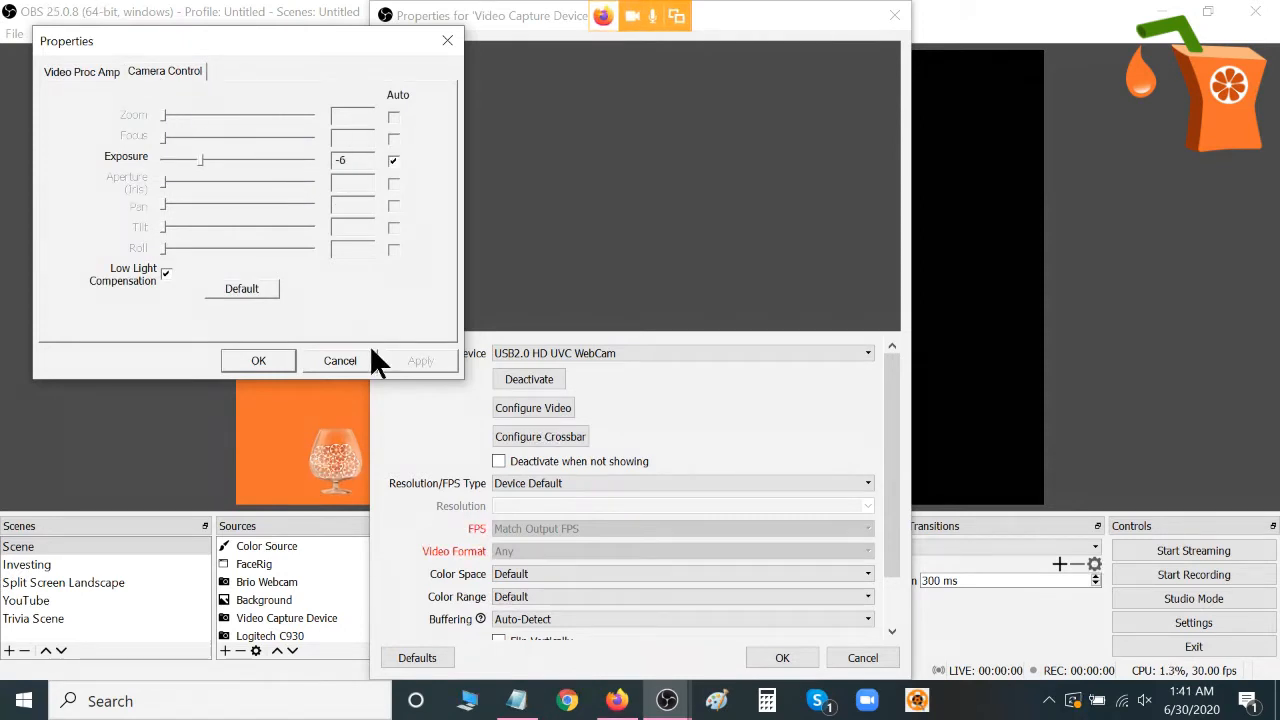
click(258, 361)
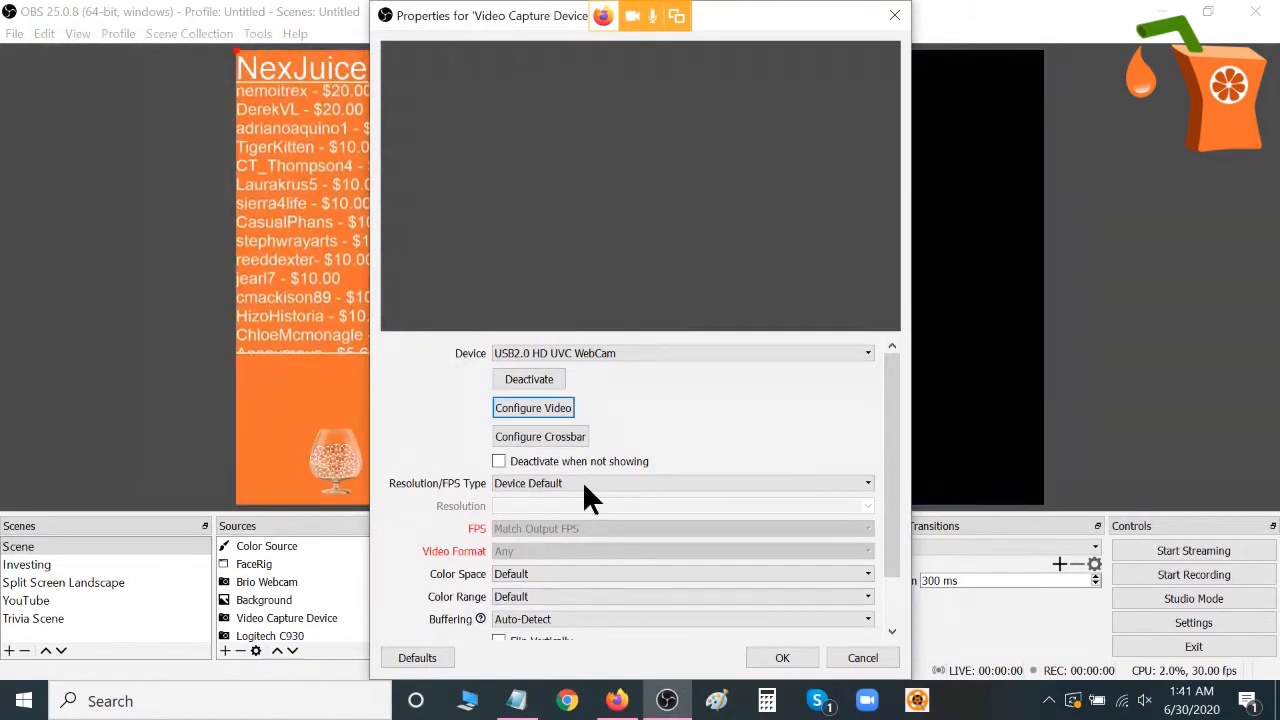
Review the resolution and audio output options of the new capture source and accept its properties with Device Default resolution.
click(545, 478)
click(545, 478)
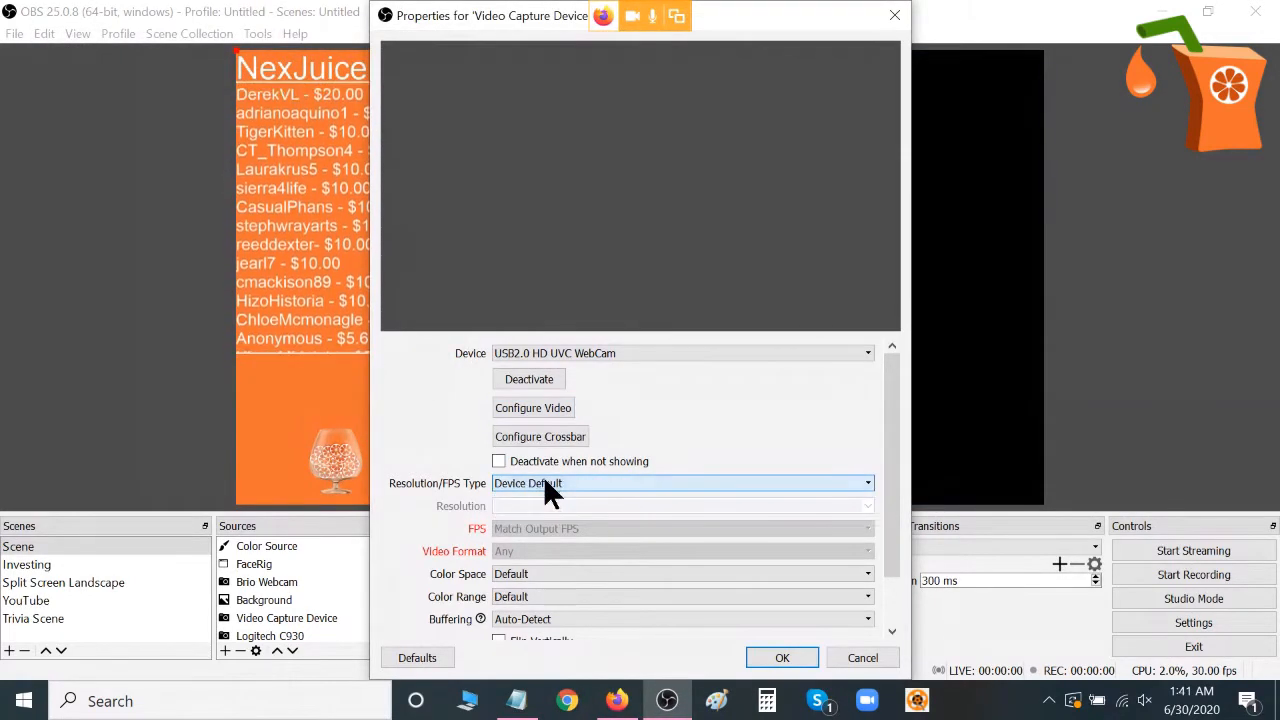
drag(893, 475, 891, 509)
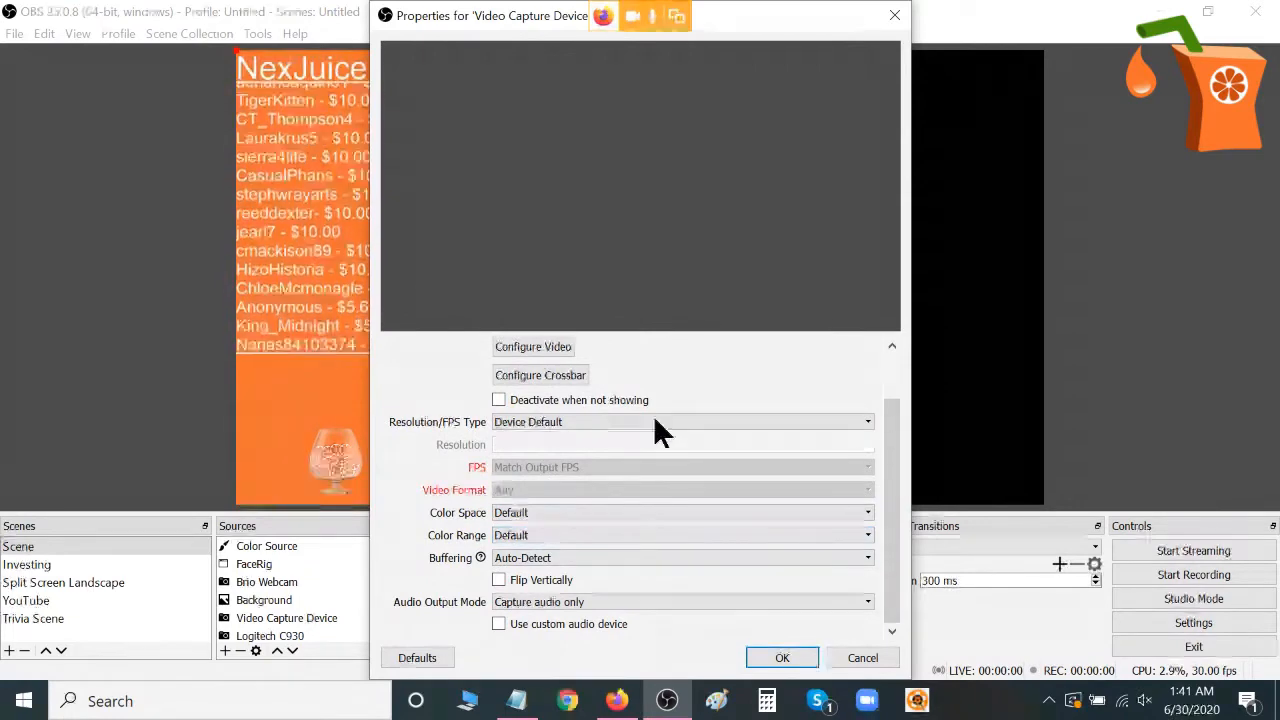
click(782, 658)
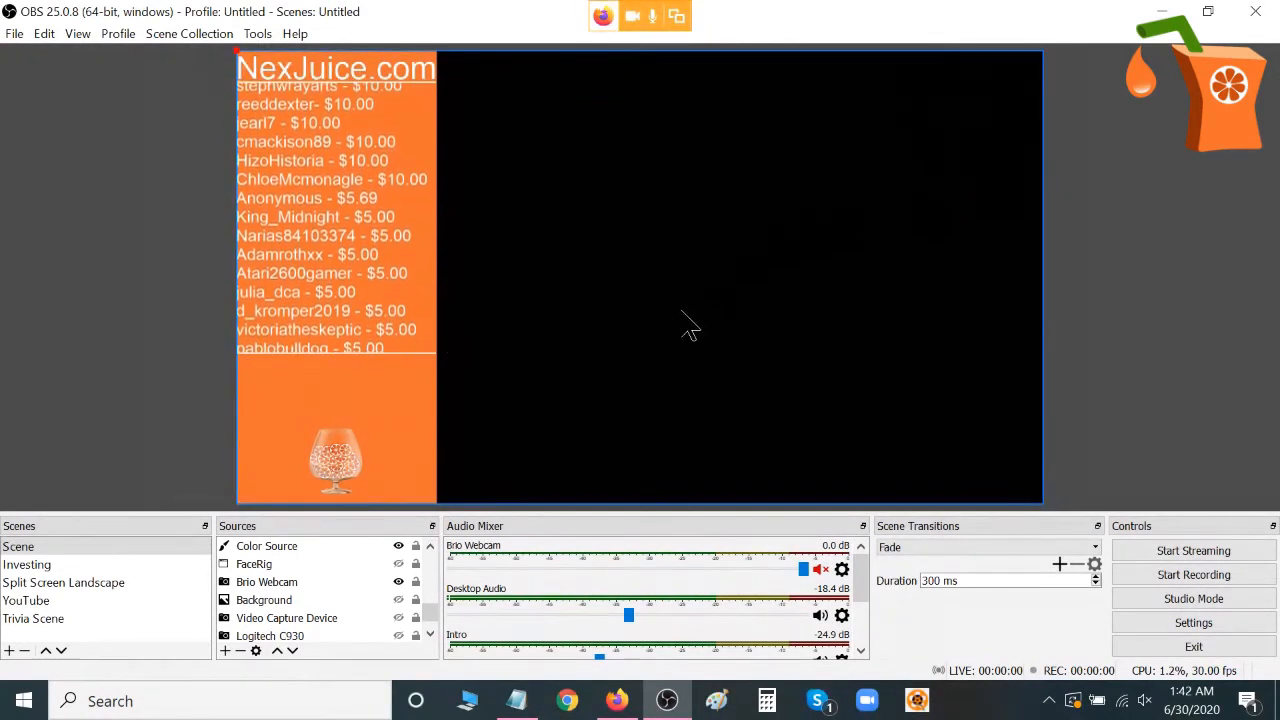
Select the Brio Webcam source and enlarge it slightly further past the canvas's right edge in the preview.
click(708, 328)
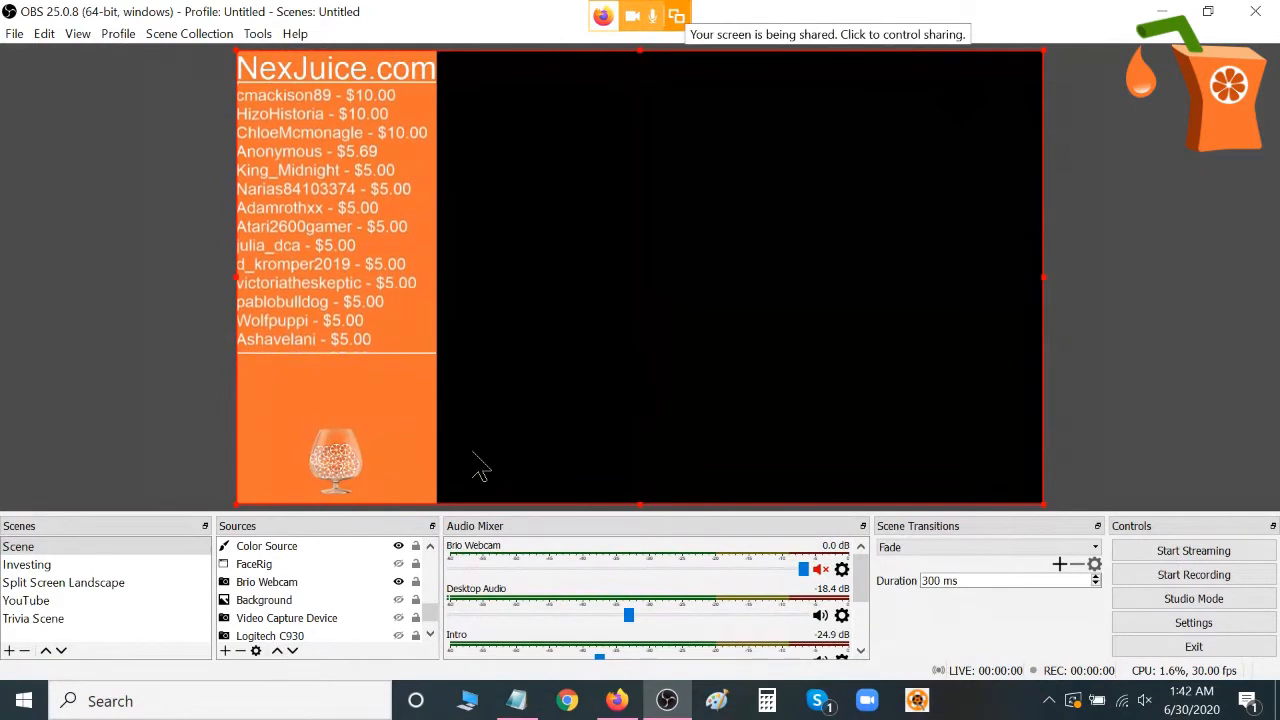
drag(427, 609, 429, 621)
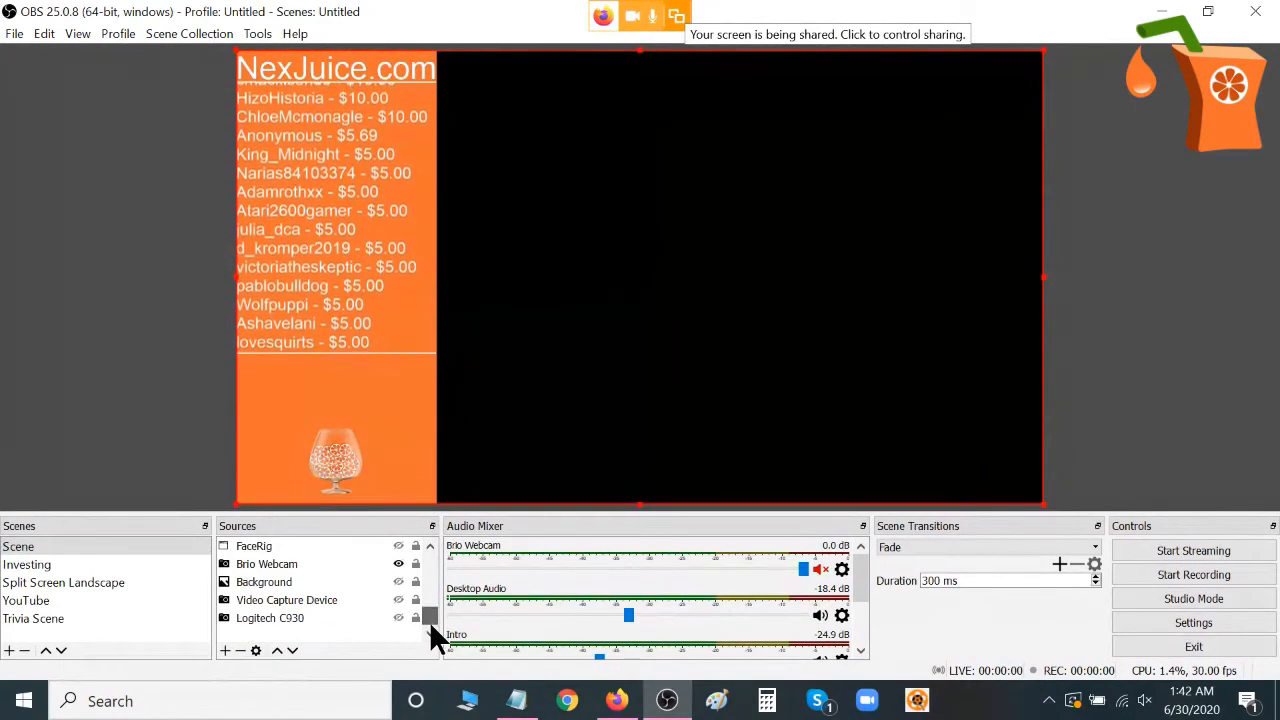
click(250, 562)
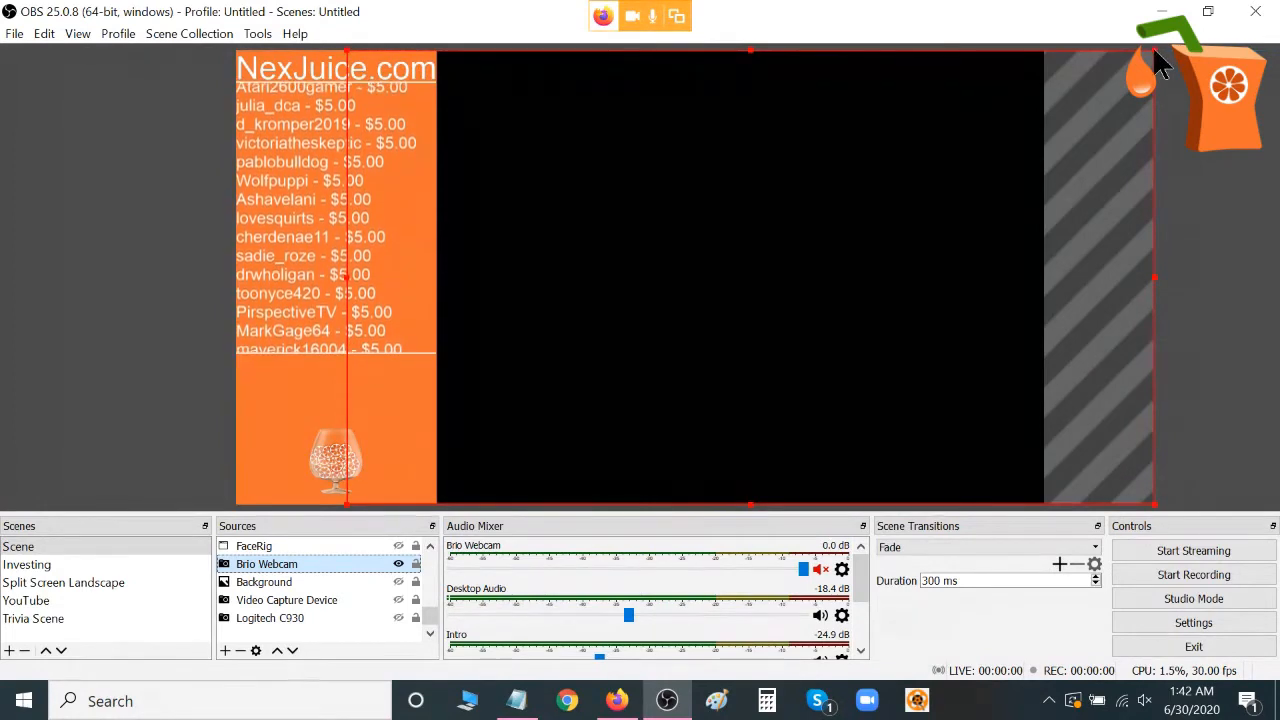
drag(1157, 62, 1192, 58)
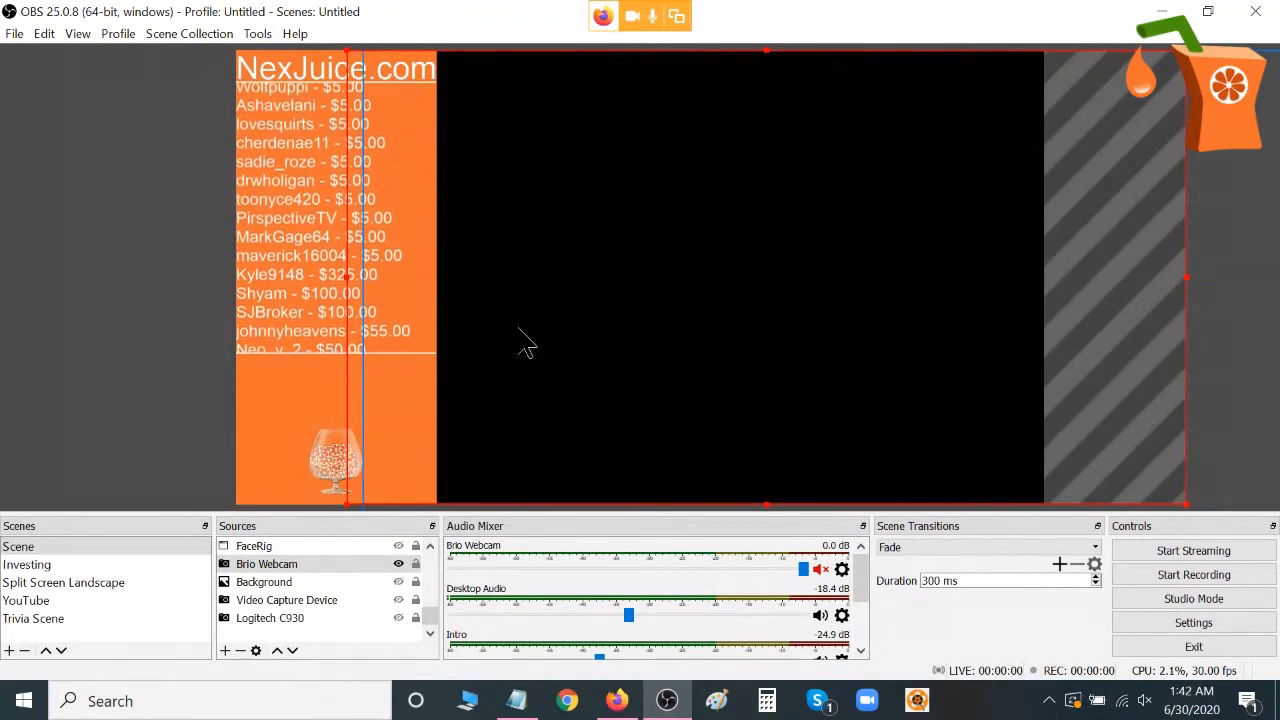
Fit the Brio Webcam source to the screen.
right_click(625, 378)
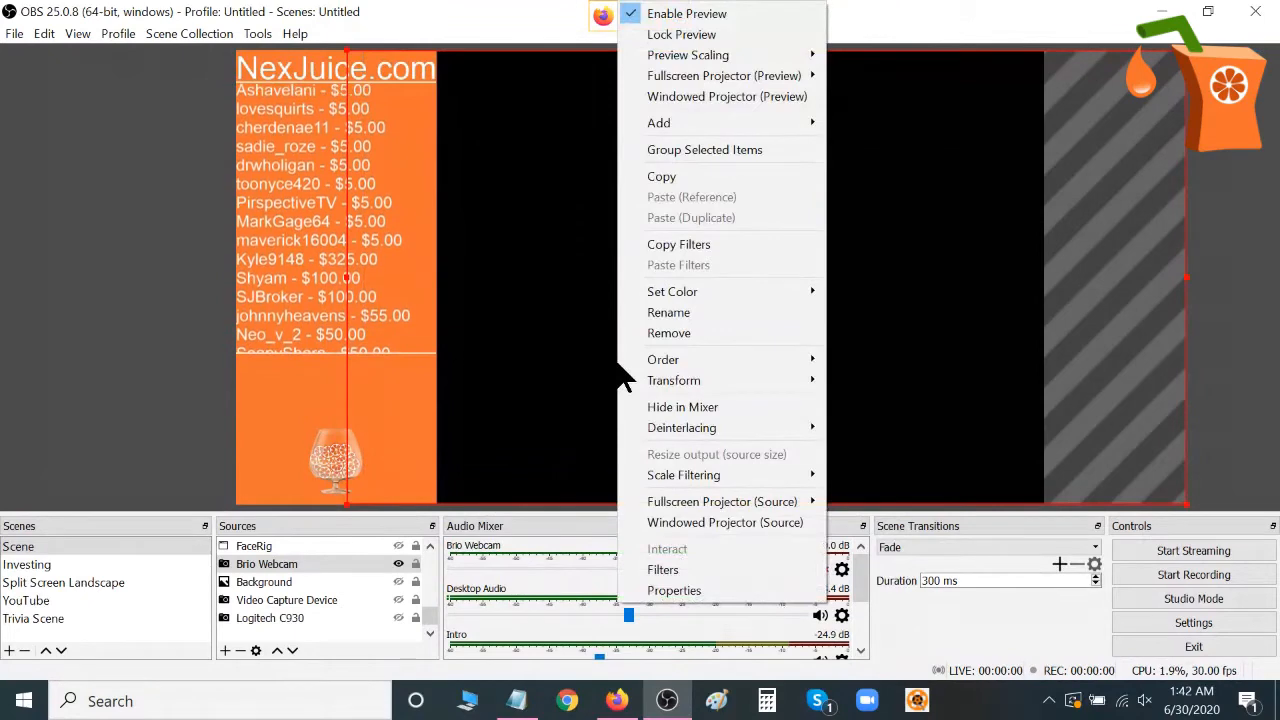
mouse_move(654, 380)
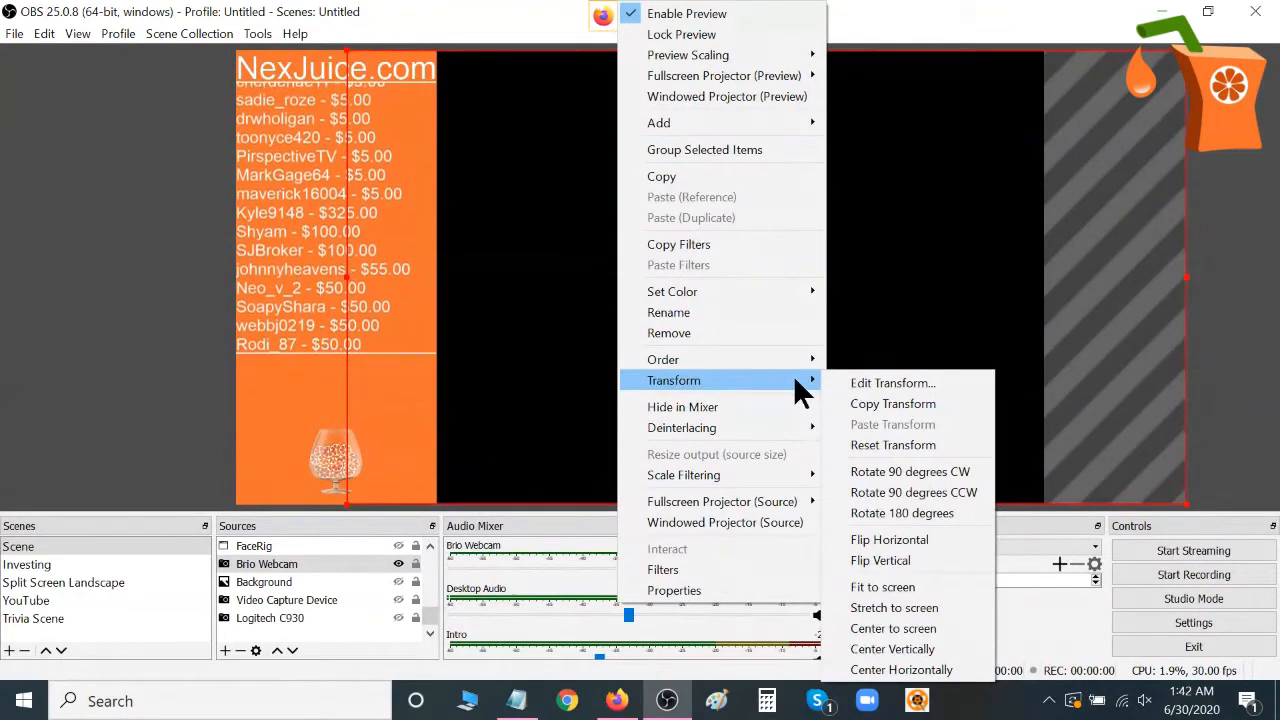
click(896, 586)
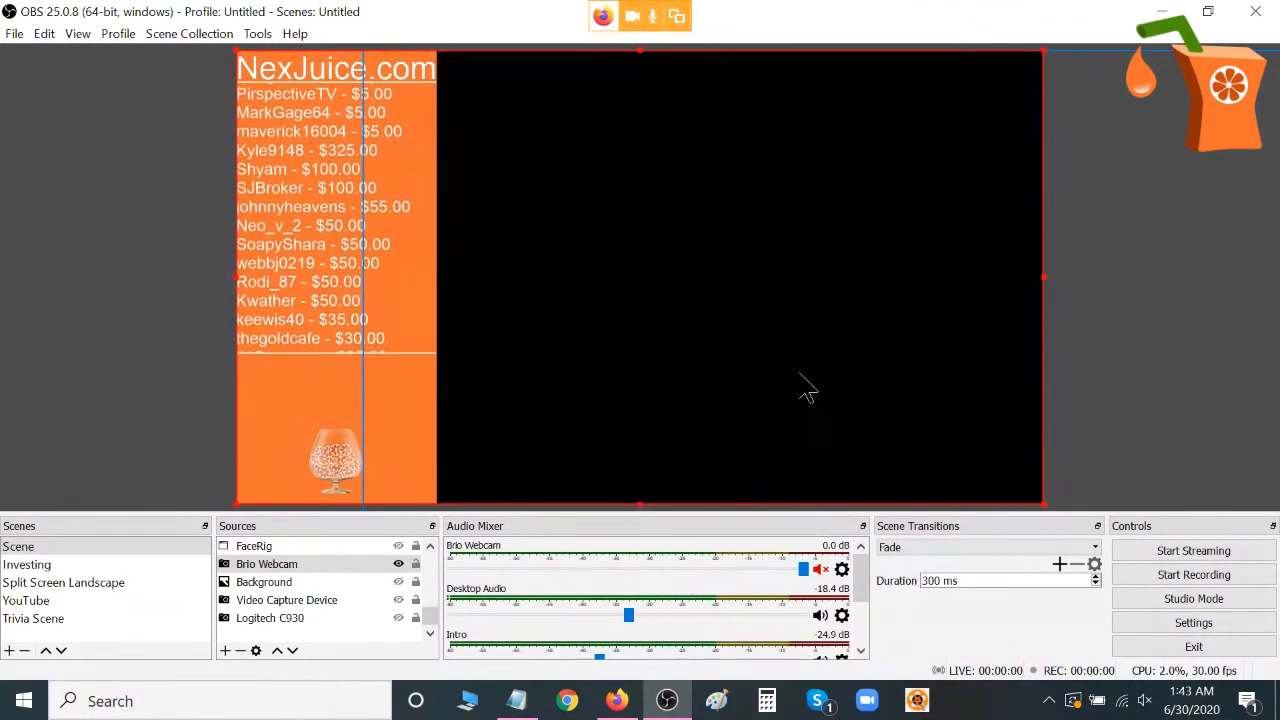
Move the Brio Webcam source right to a horizontal position of about 208 and review its position, size and crop in Edit Transform.
drag(740, 347, 857, 338)
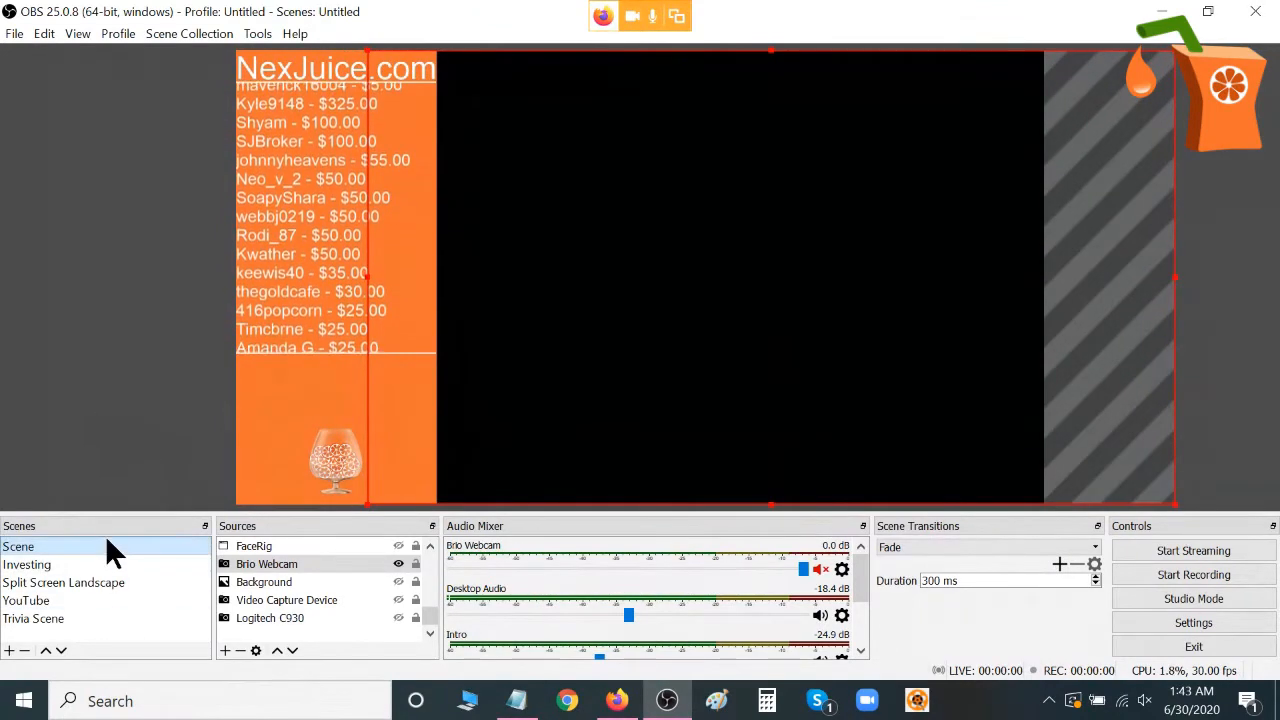
right_click(553, 430)
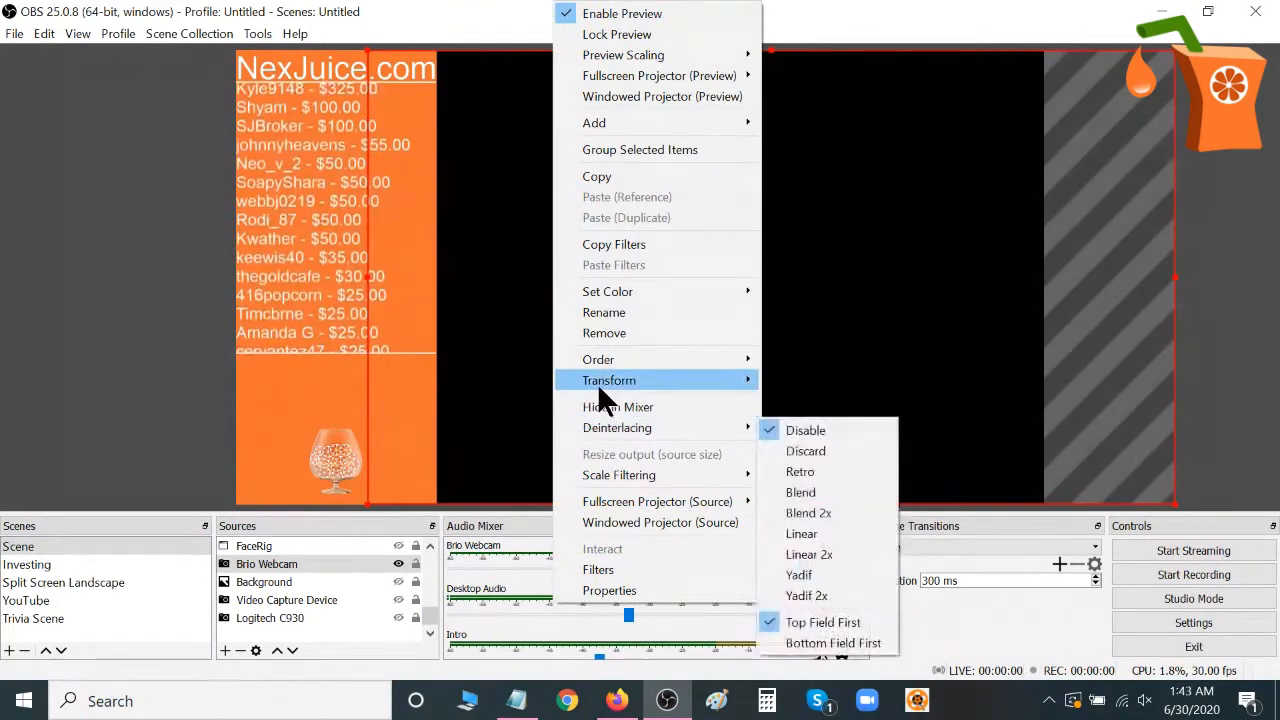
mouse_move(595, 380)
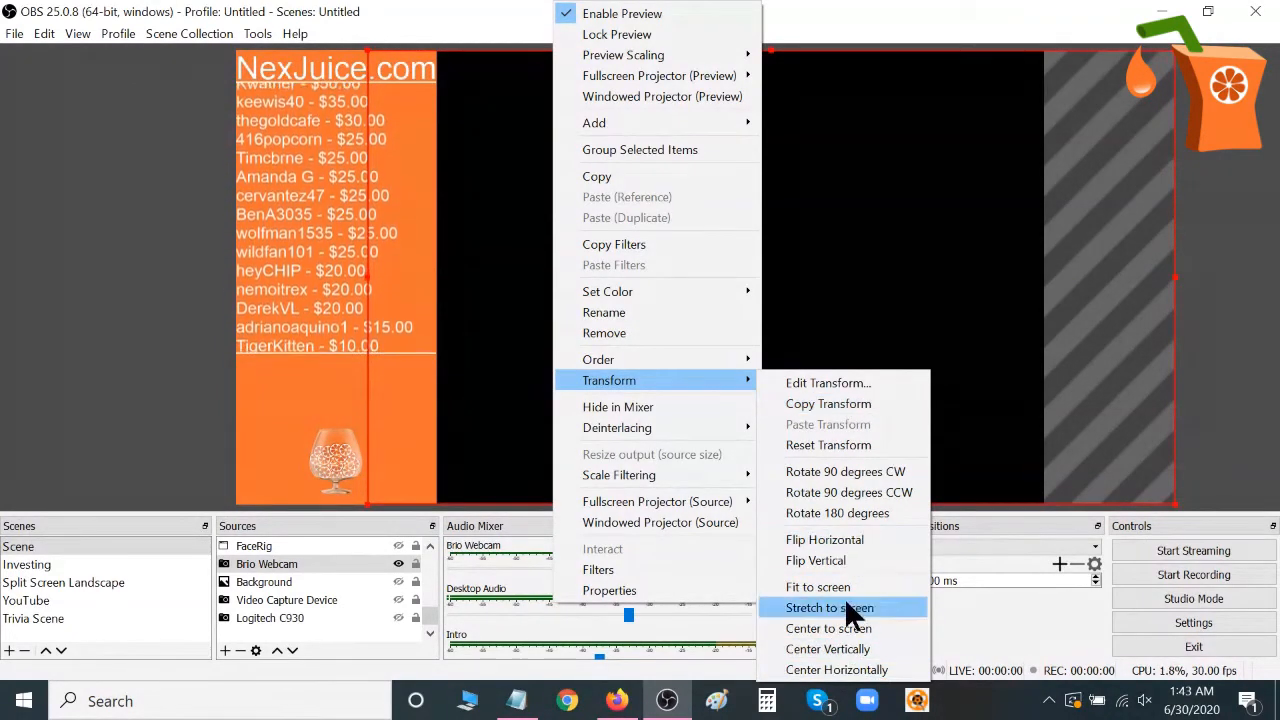
click(832, 382)
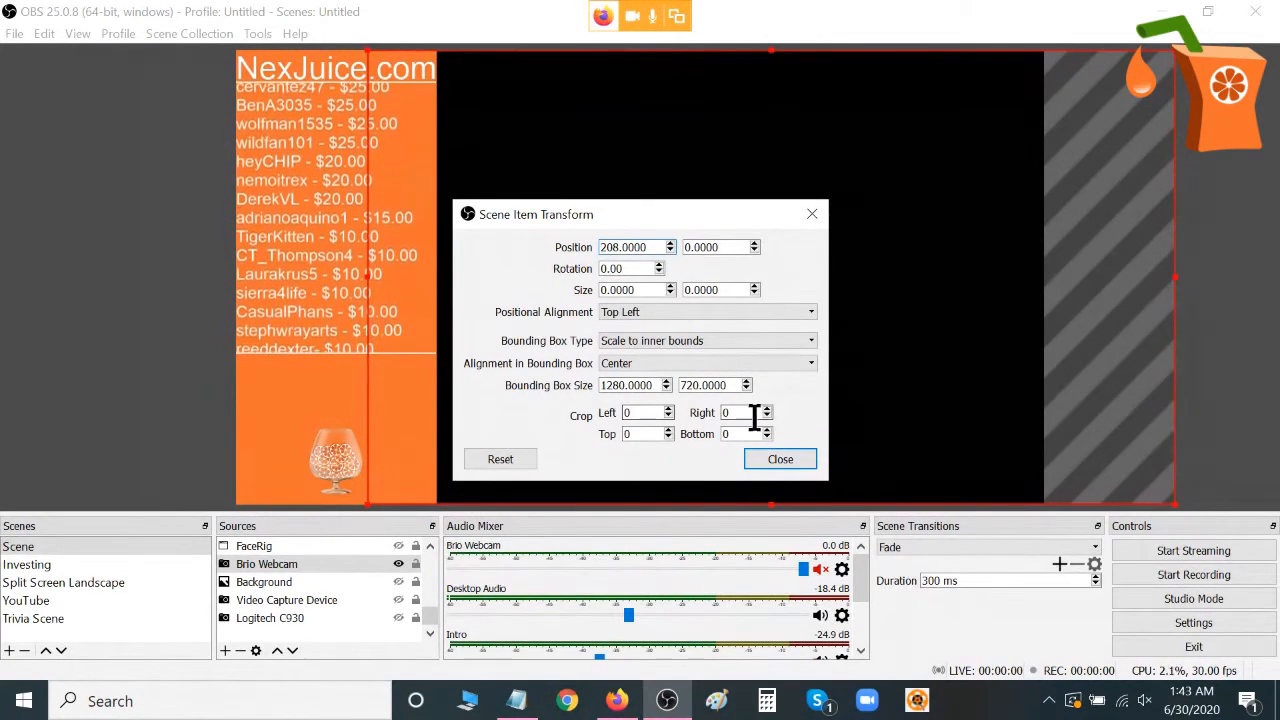
click(780, 459)
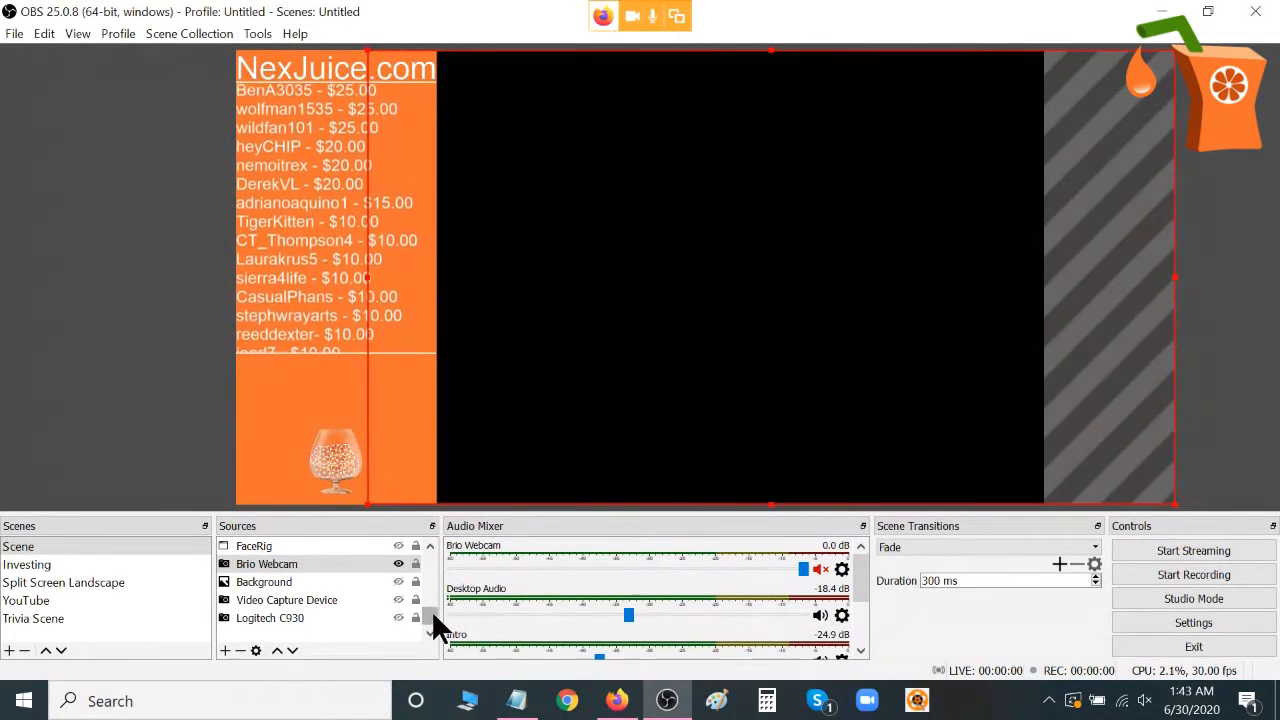
Select the Supporters text source and open its transform settings.
drag(430, 612, 430, 585)
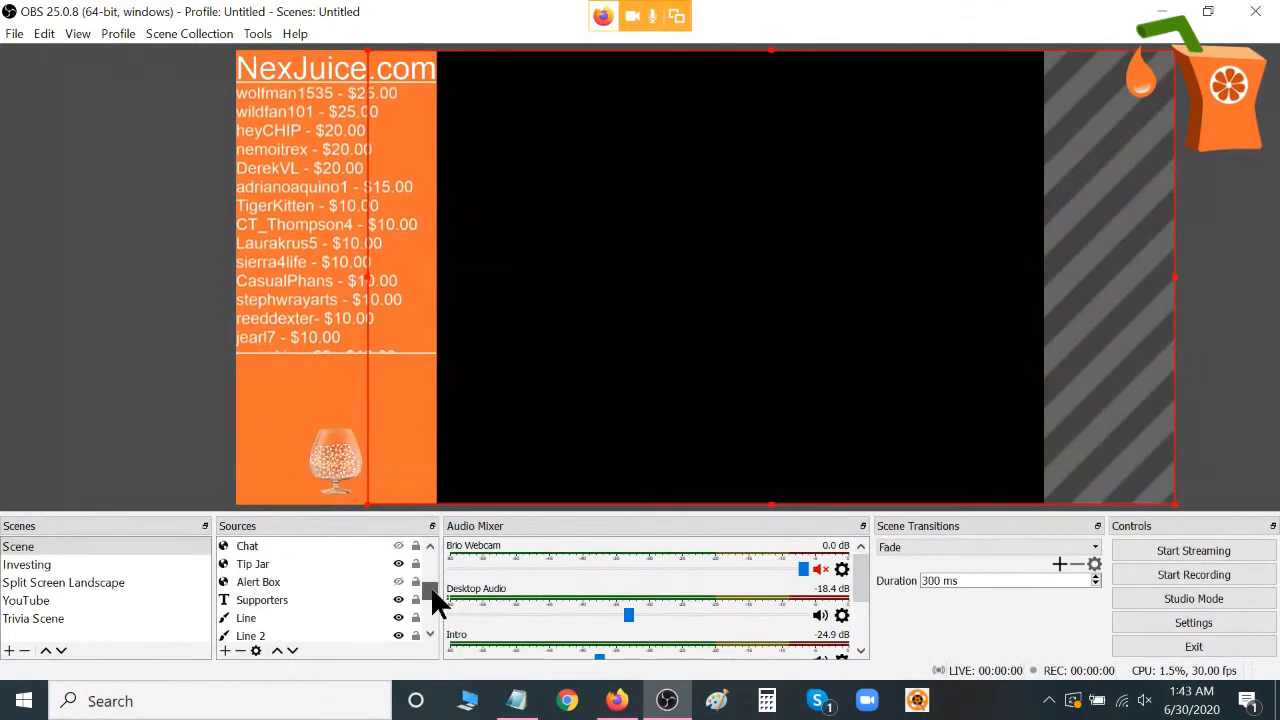
click(327, 598)
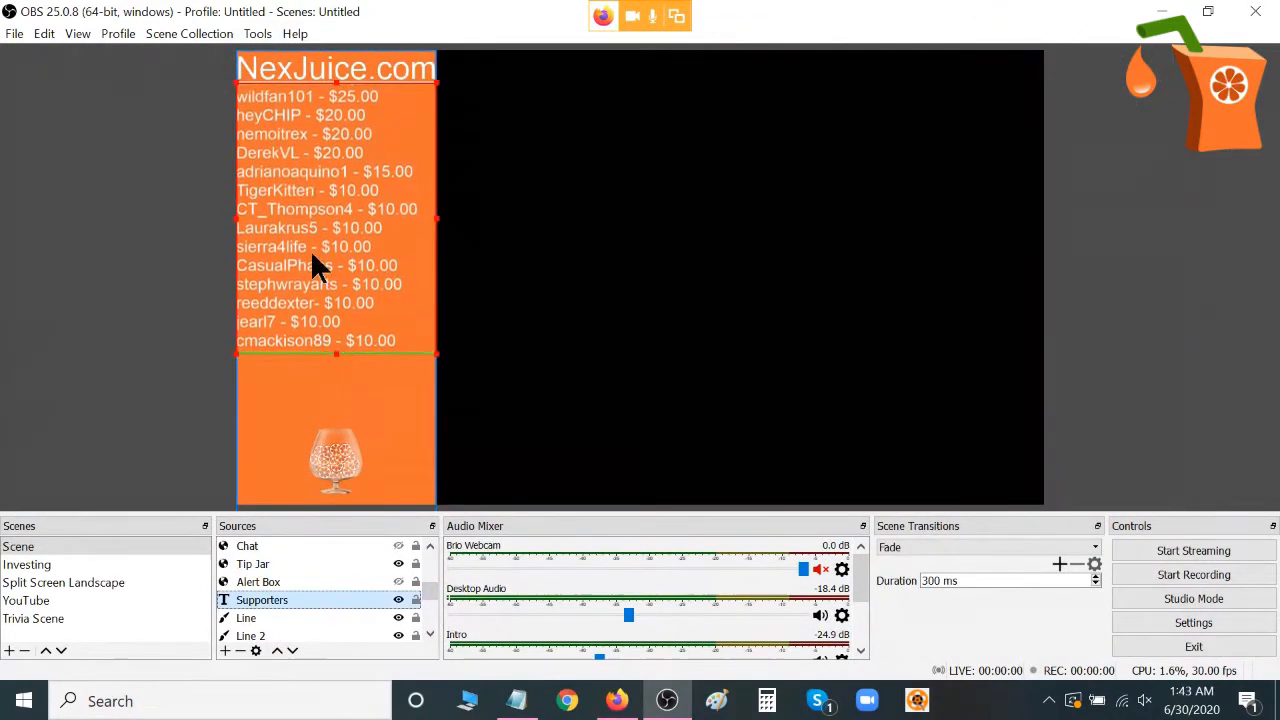
right_click(292, 598)
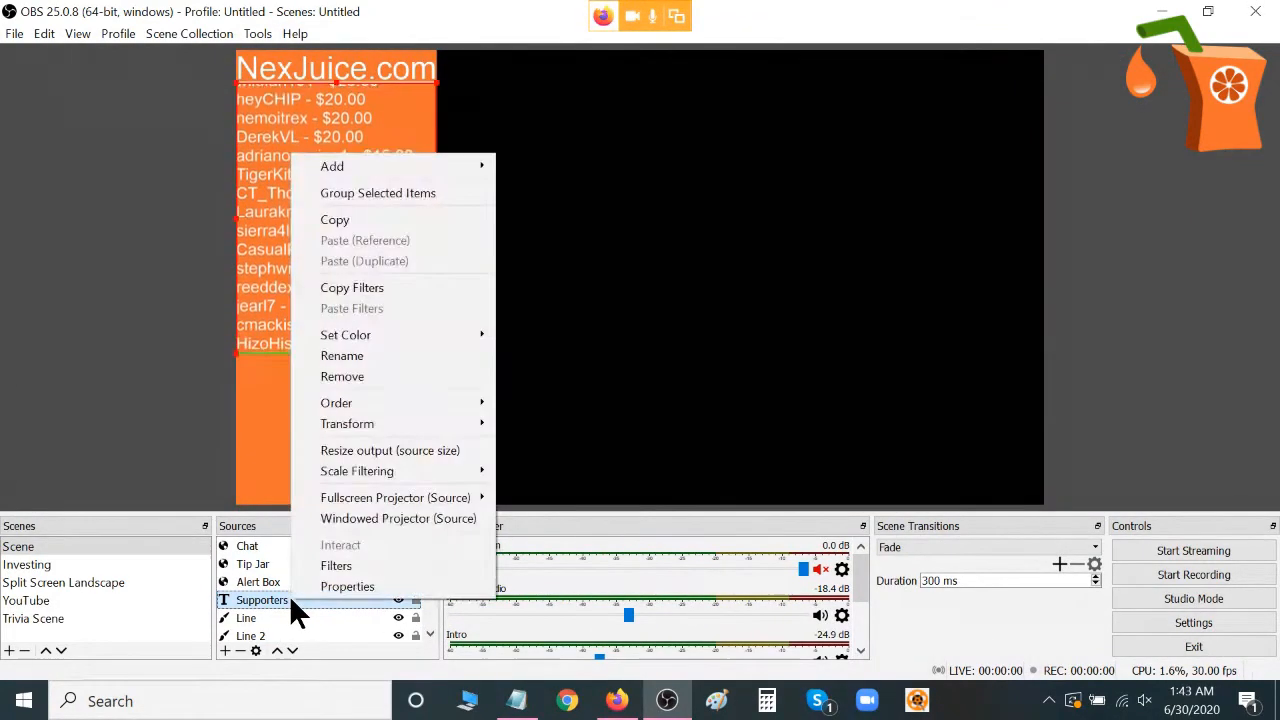
mouse_move(384, 426)
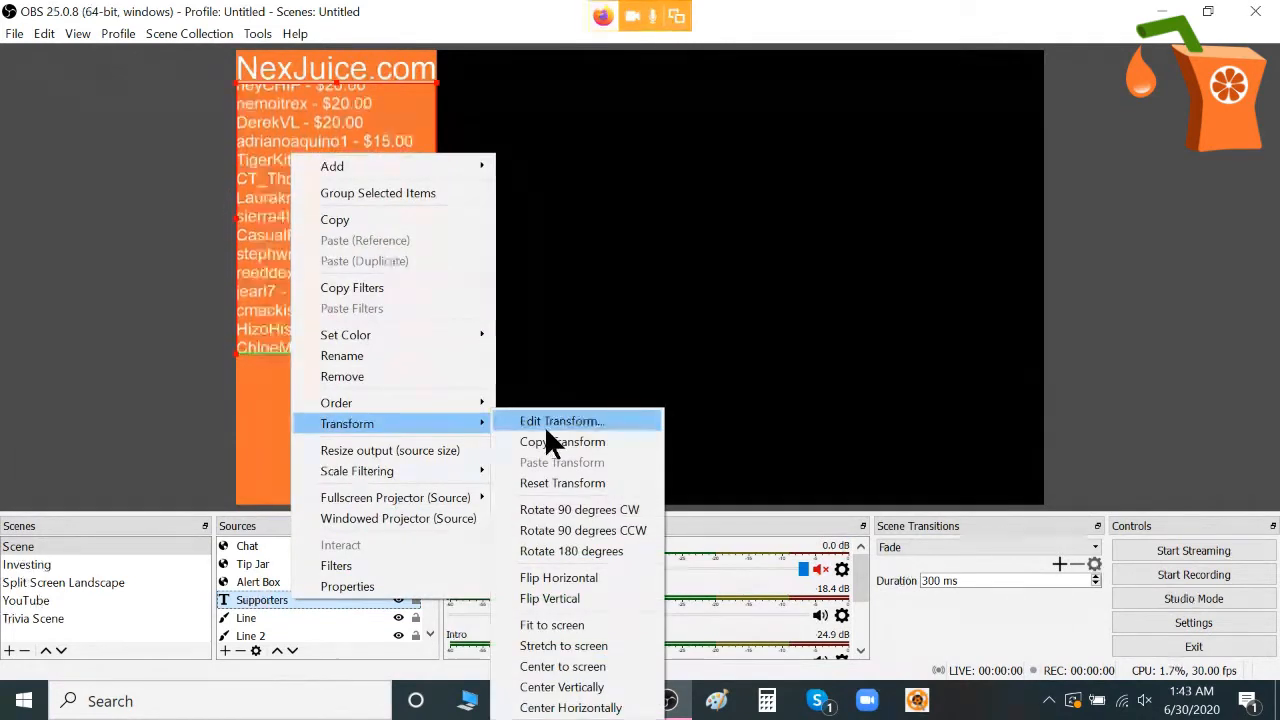
right_click(269, 594)
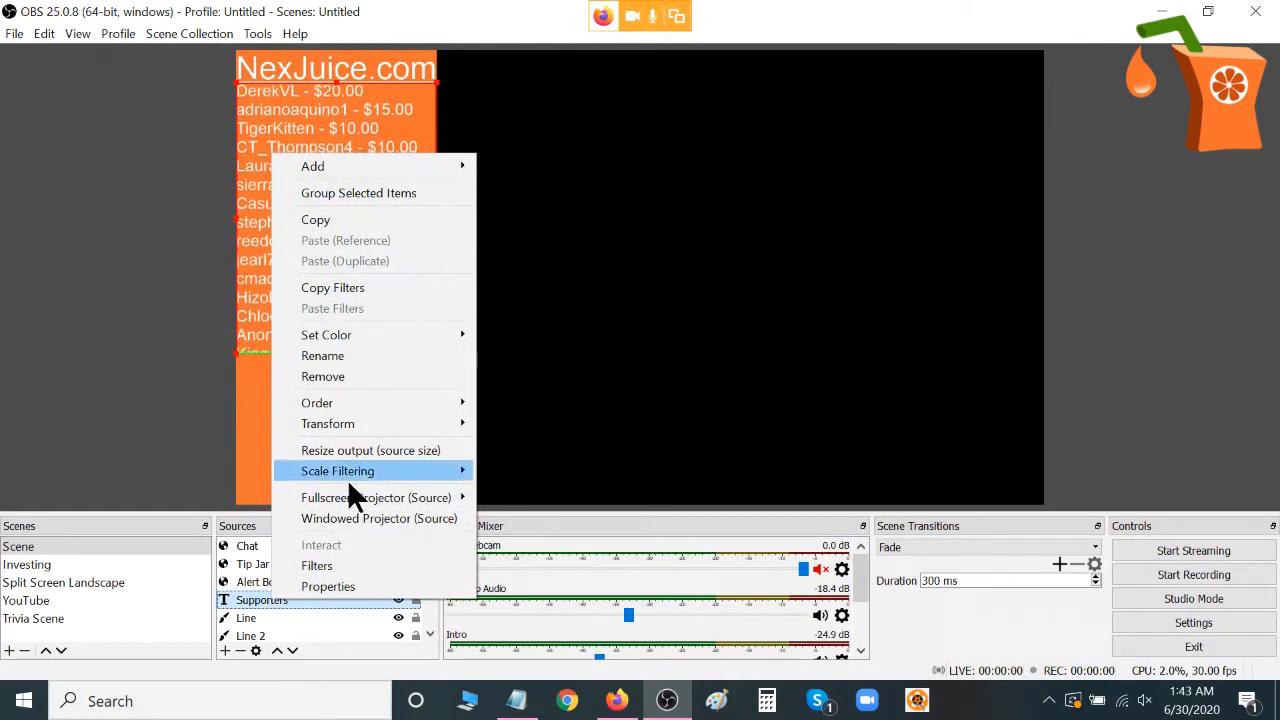
mouse_move(392, 418)
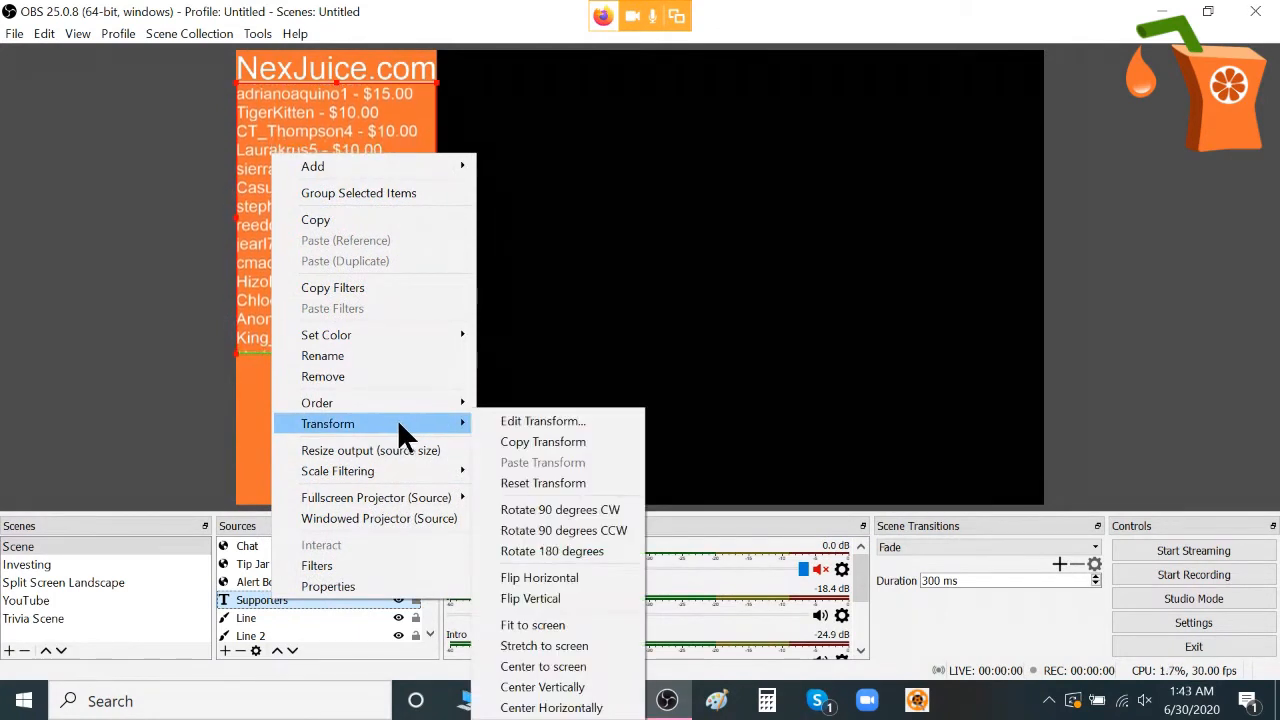
click(532, 421)
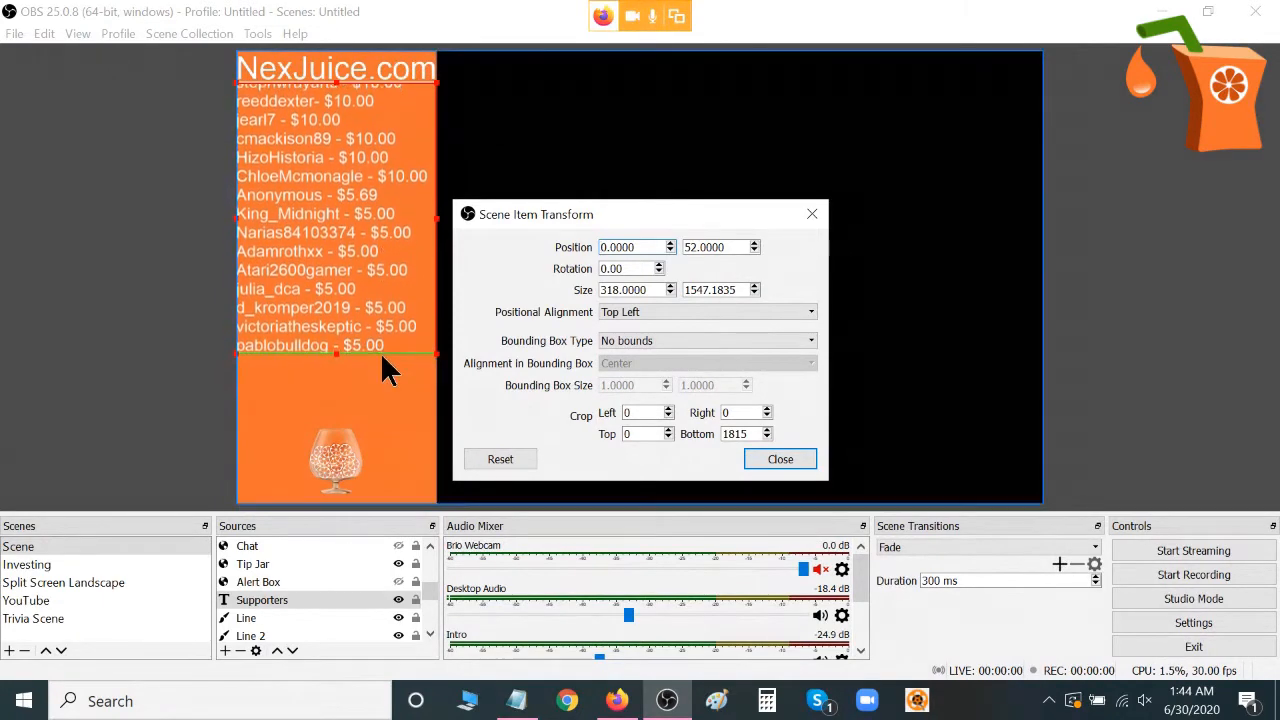
Try different bottom crop values on the Supporters source, including 0, 1815 and 1818.
drag(745, 434, 728, 433)
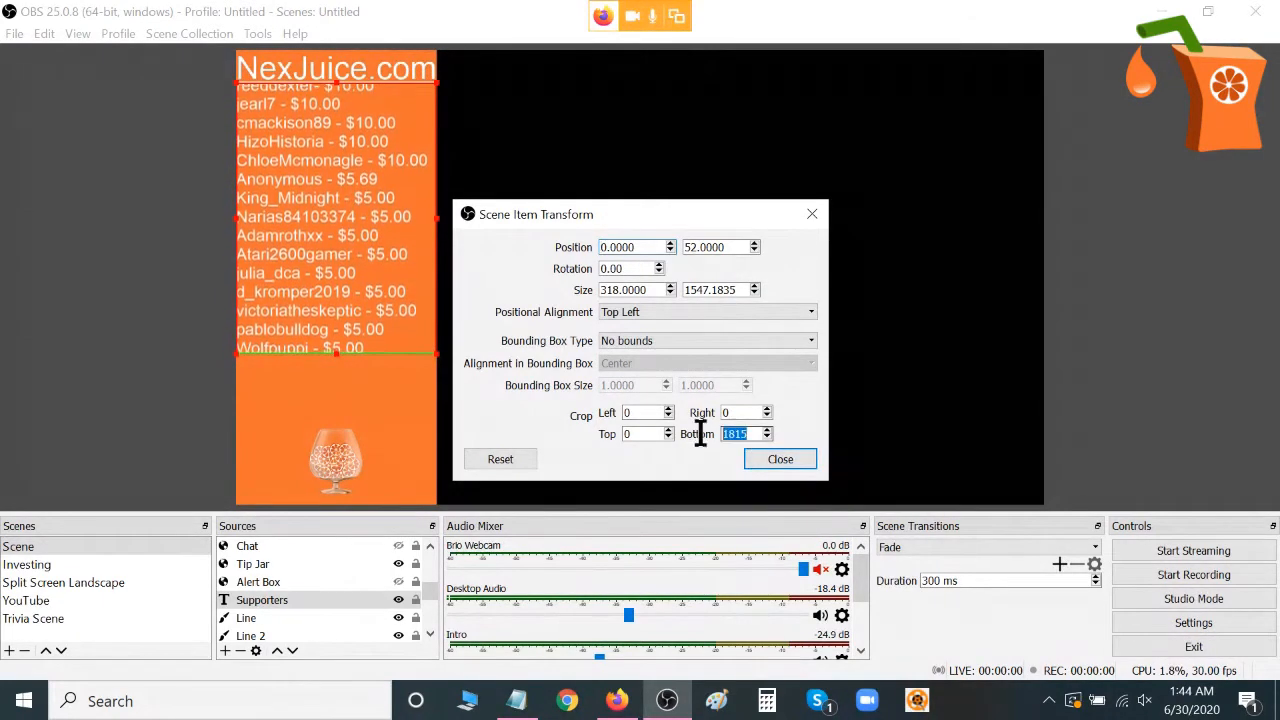
text(0)
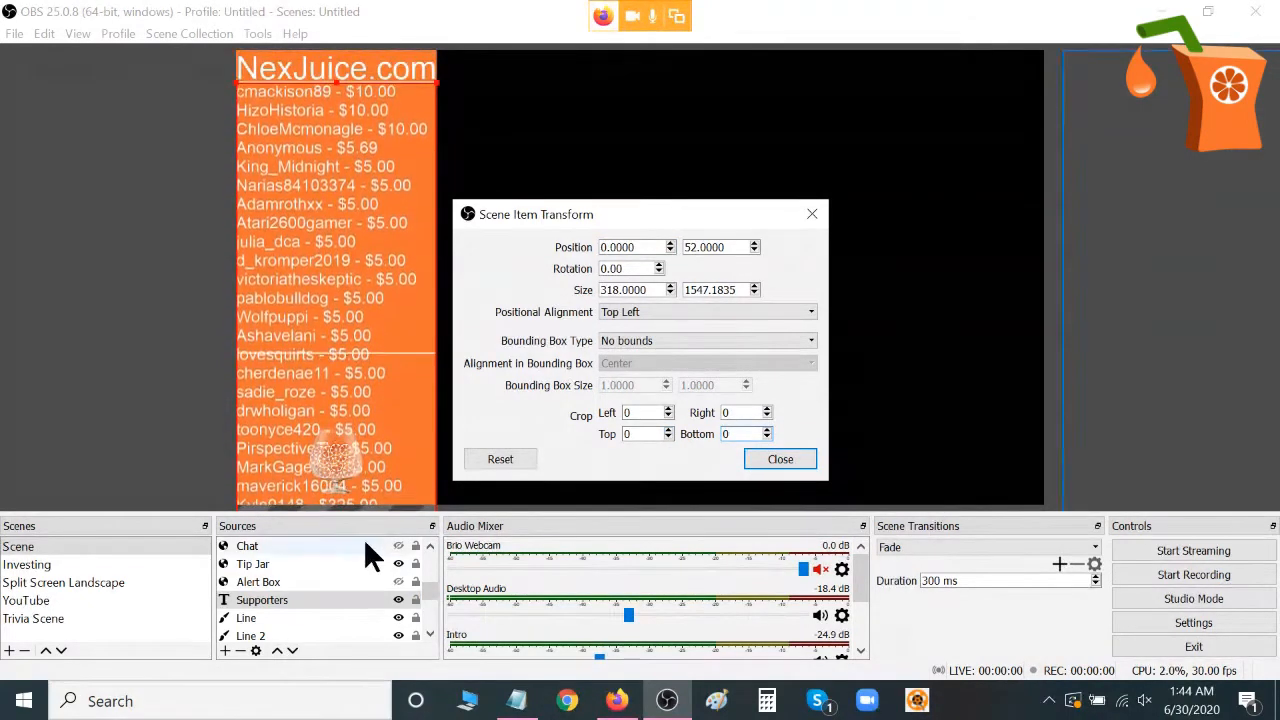
double_click(730, 434)
text(1815)
click(767, 428)
click(767, 428)
click(767, 428)
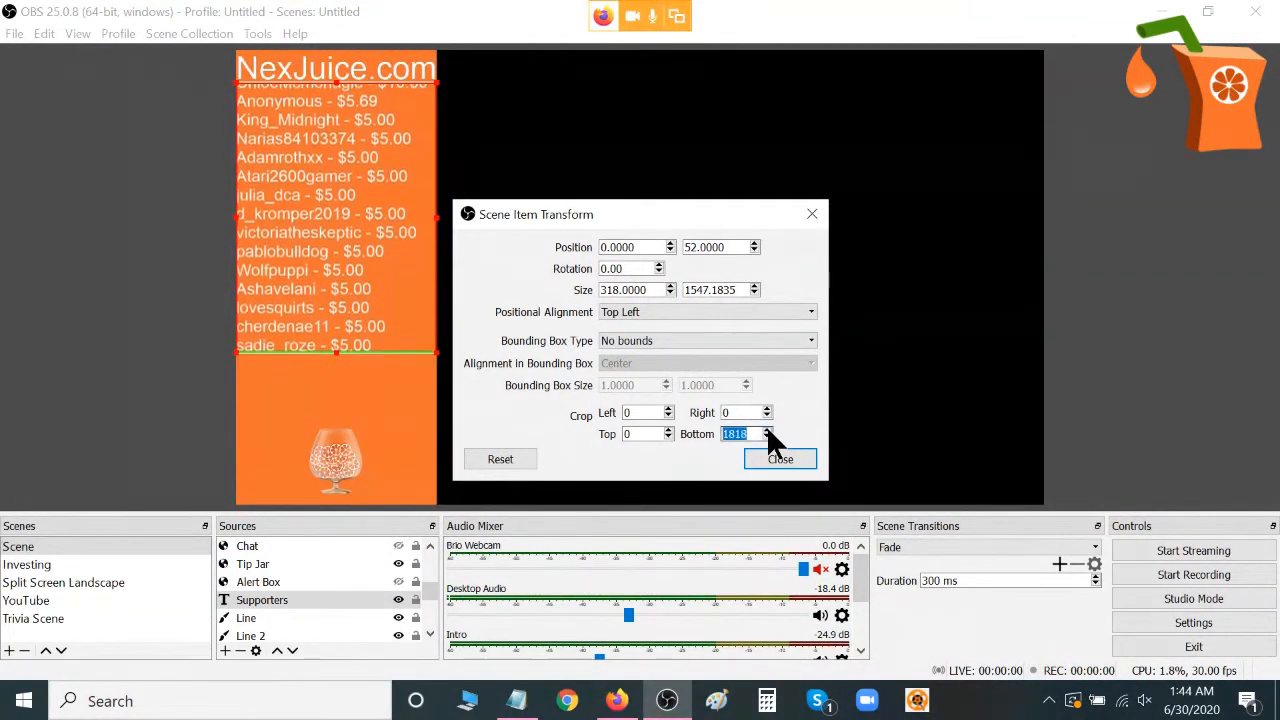
click(766, 429)
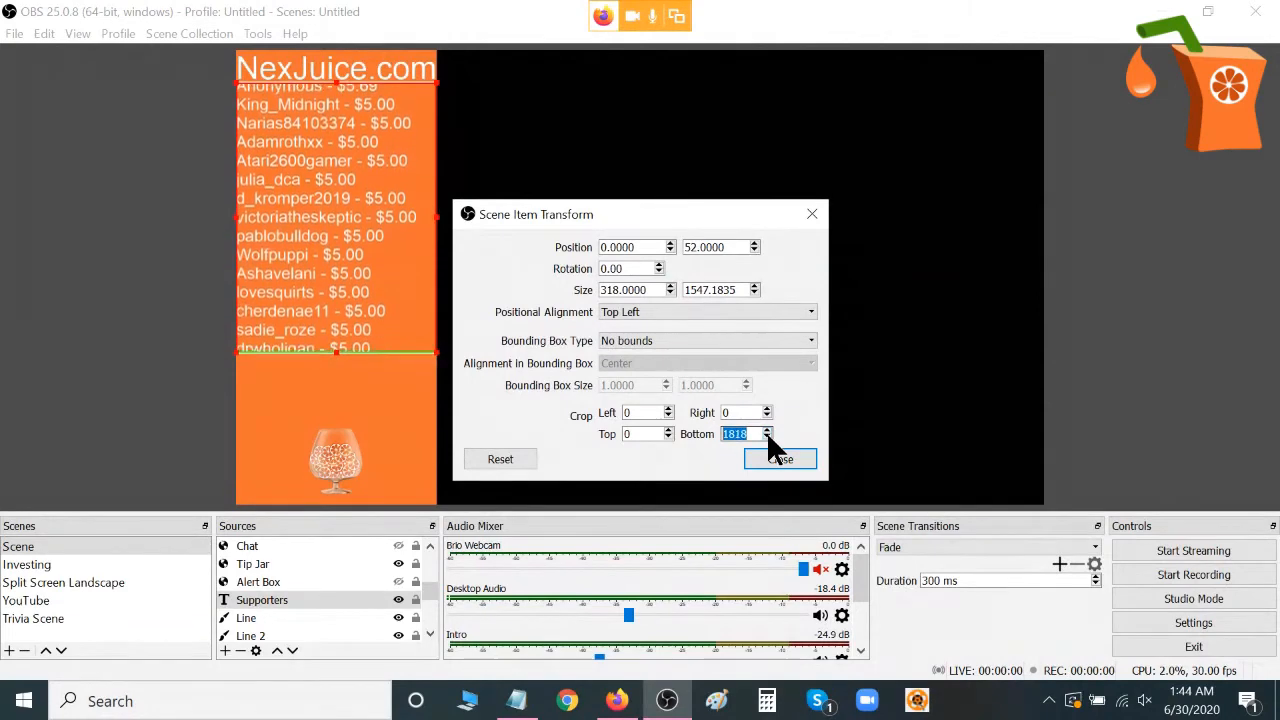
Set the Supporters source's bottom crop to 1815 and close its transform settings.
scroll(743, 428, up, 20)
scroll(743, 428, up, 10)
scroll(743, 428, up, 12)
scroll(743, 428, up, 8)
text(1815)
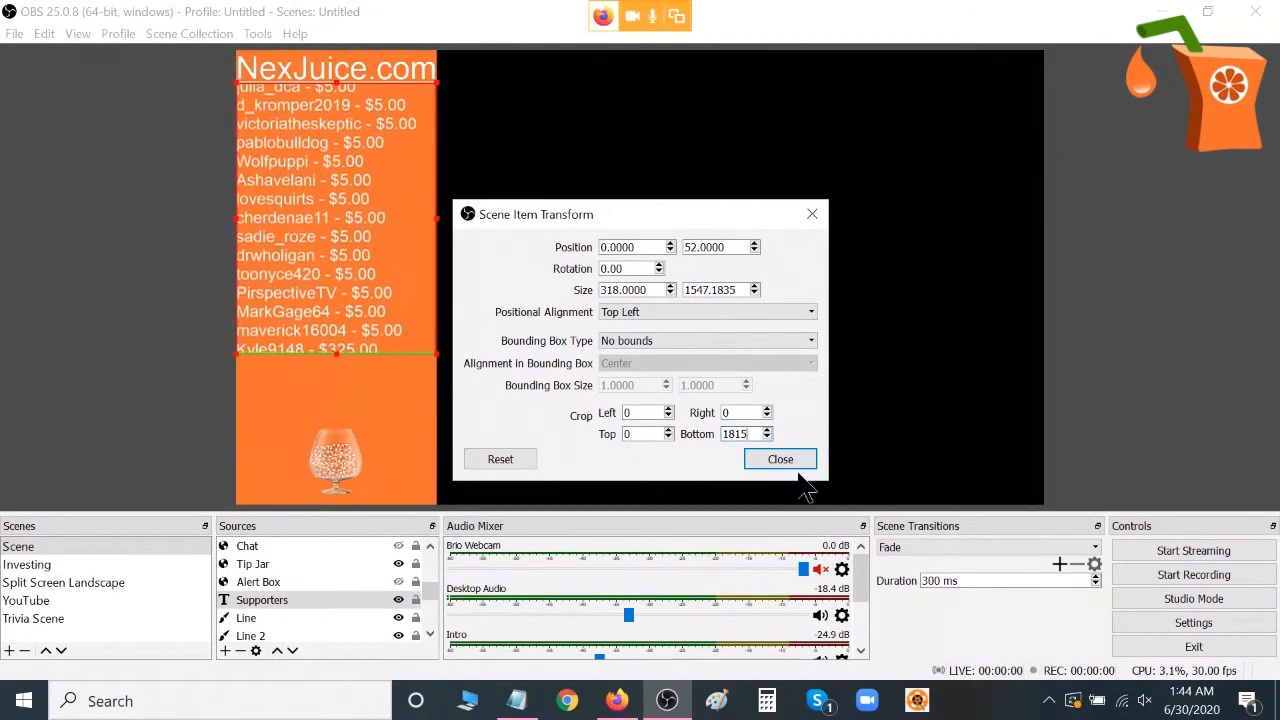
click(787, 462)
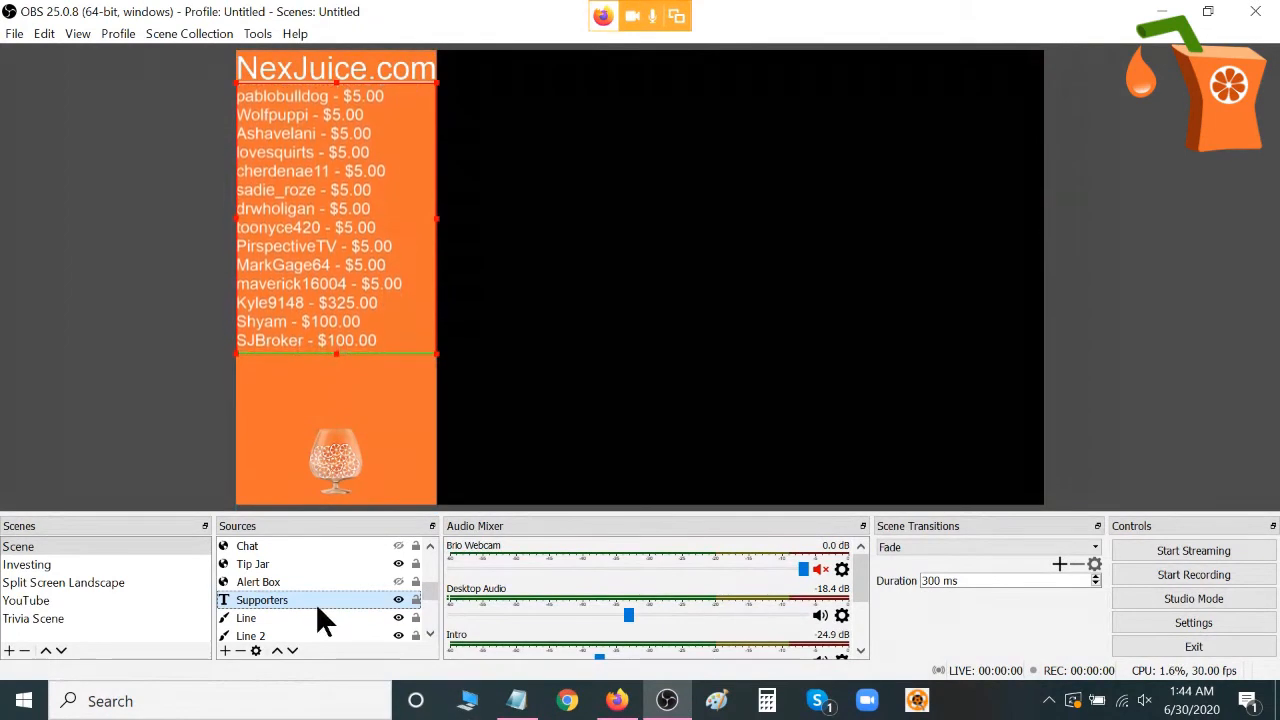
Look through the available source types and select the NexJuice.com text source in the scene.
click(226, 650)
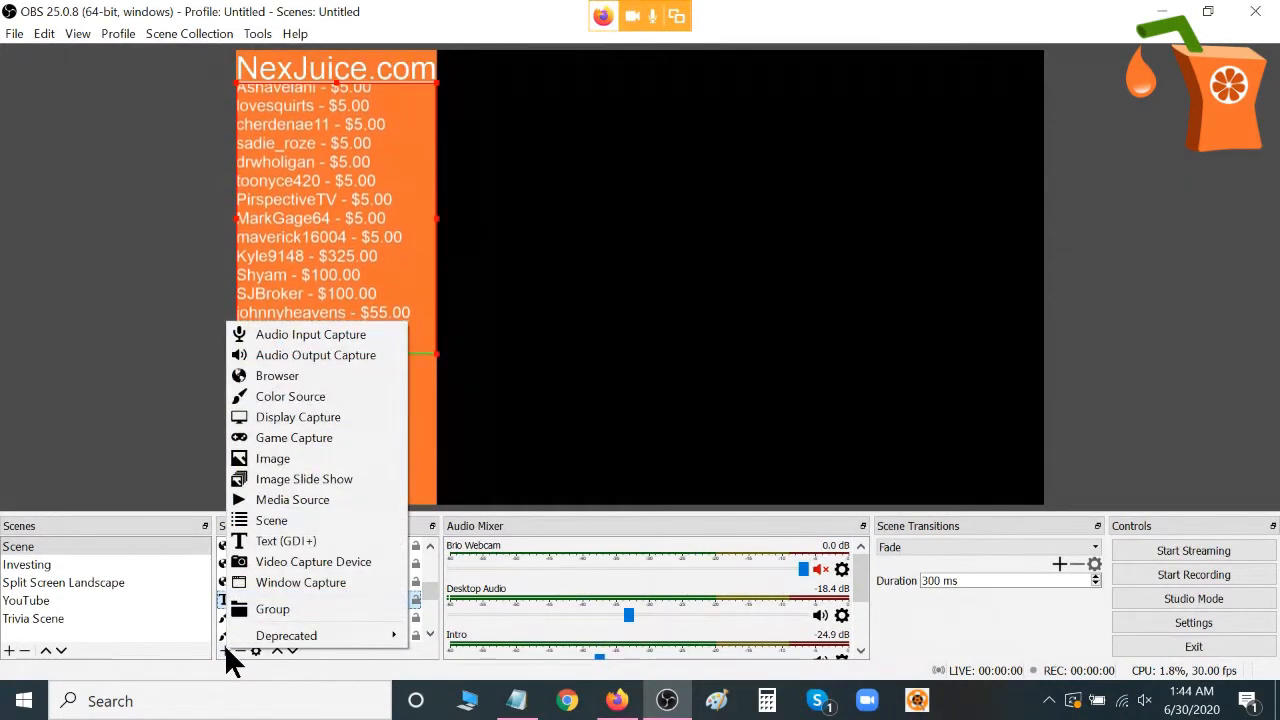
click(143, 391)
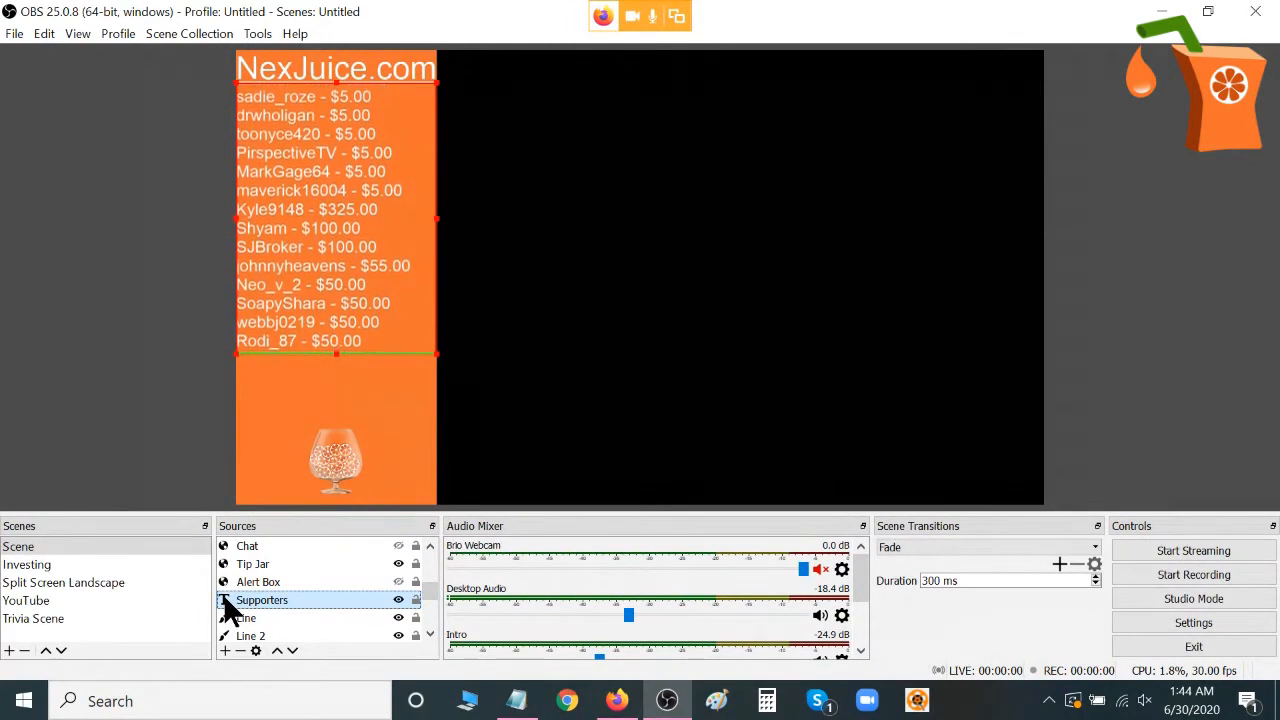
click(338, 62)
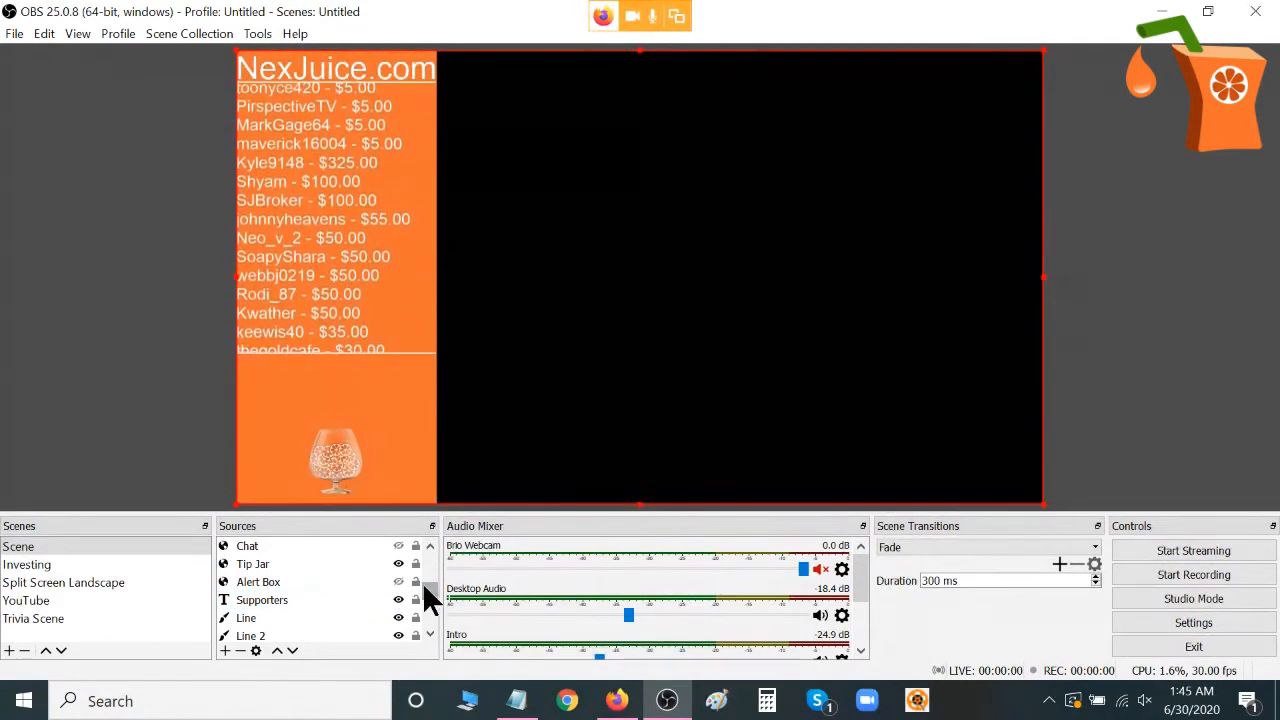
scroll(427, 592, down, 1)
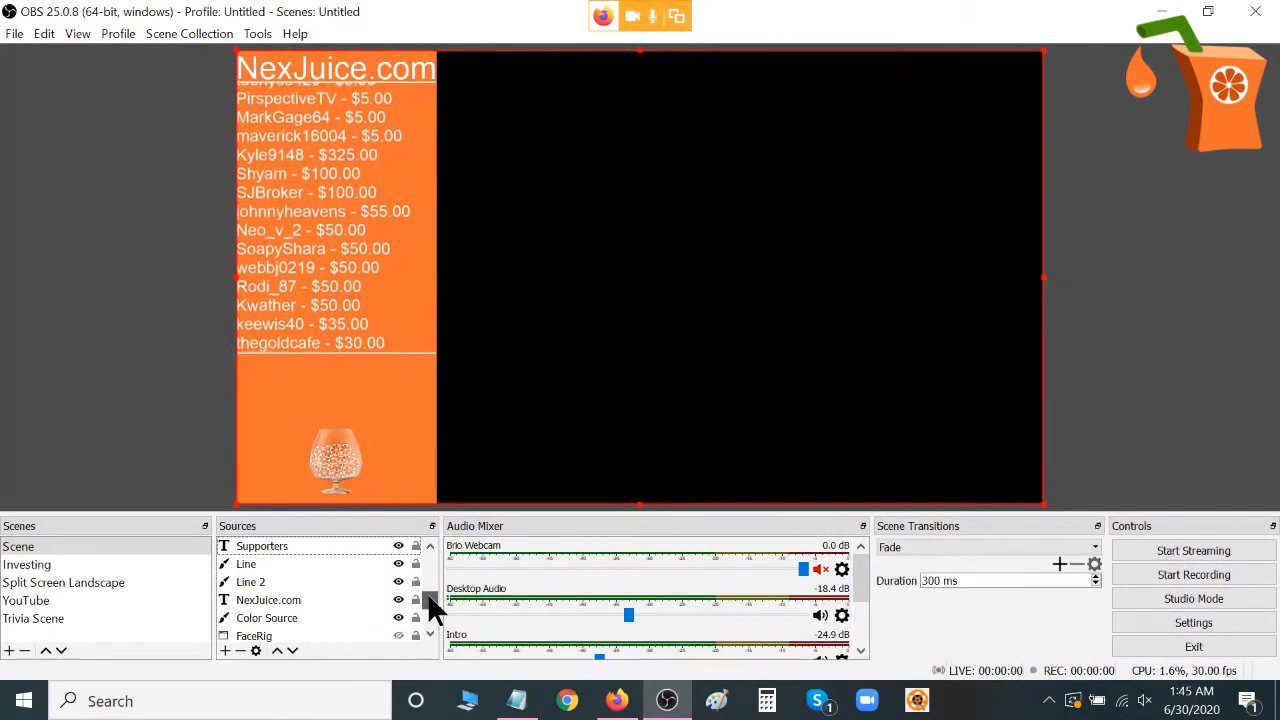
click(275, 602)
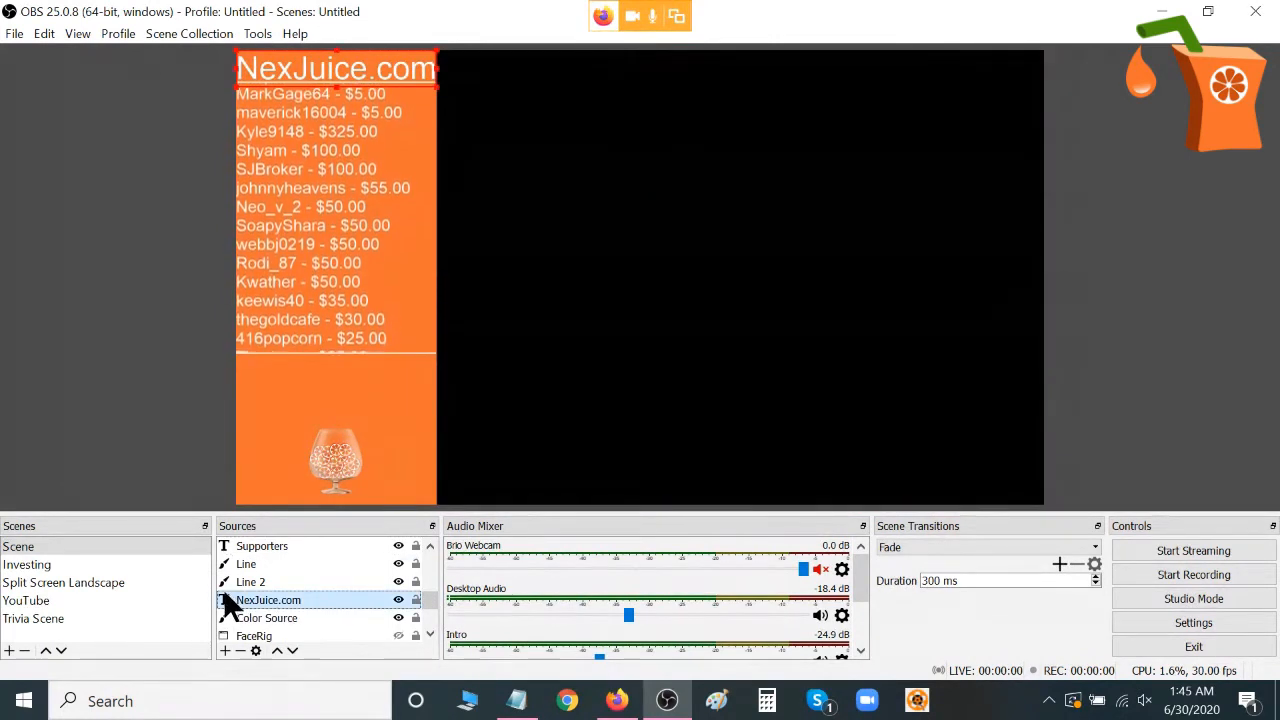
Add a new Text (GDI+) source to the scene with the text "ksdhfkaef".
click(224, 651)
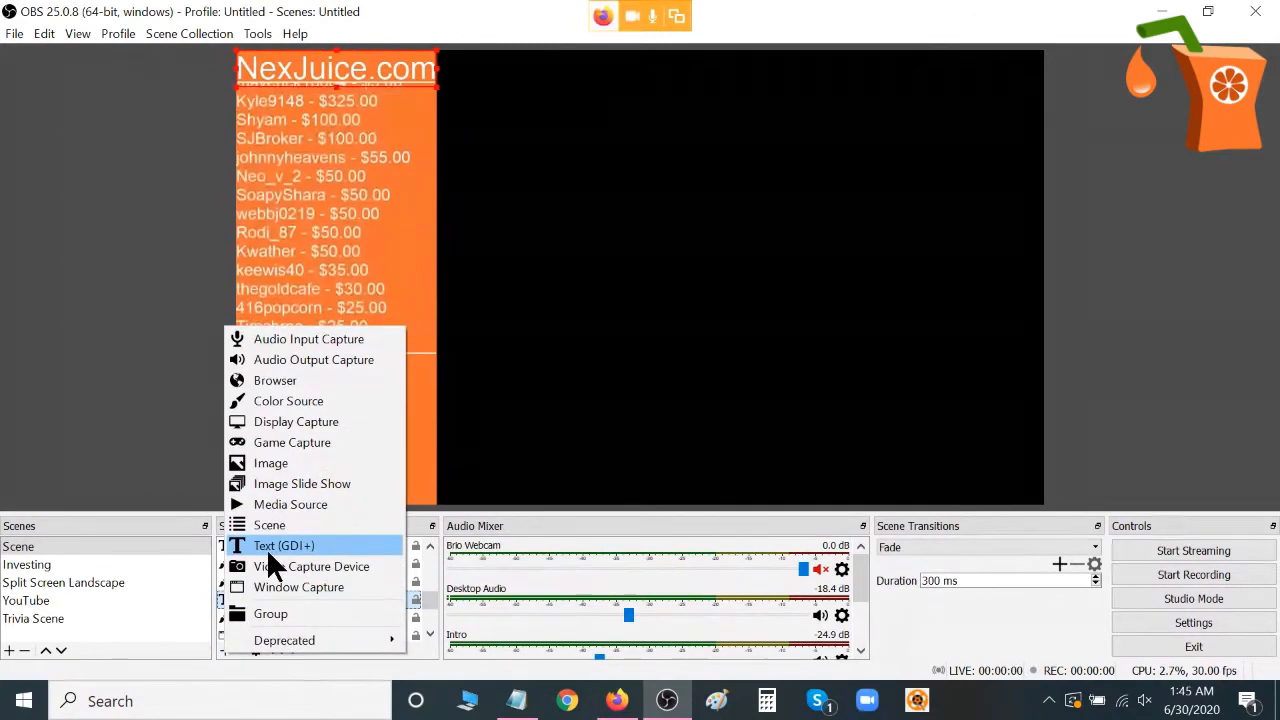
click(266, 546)
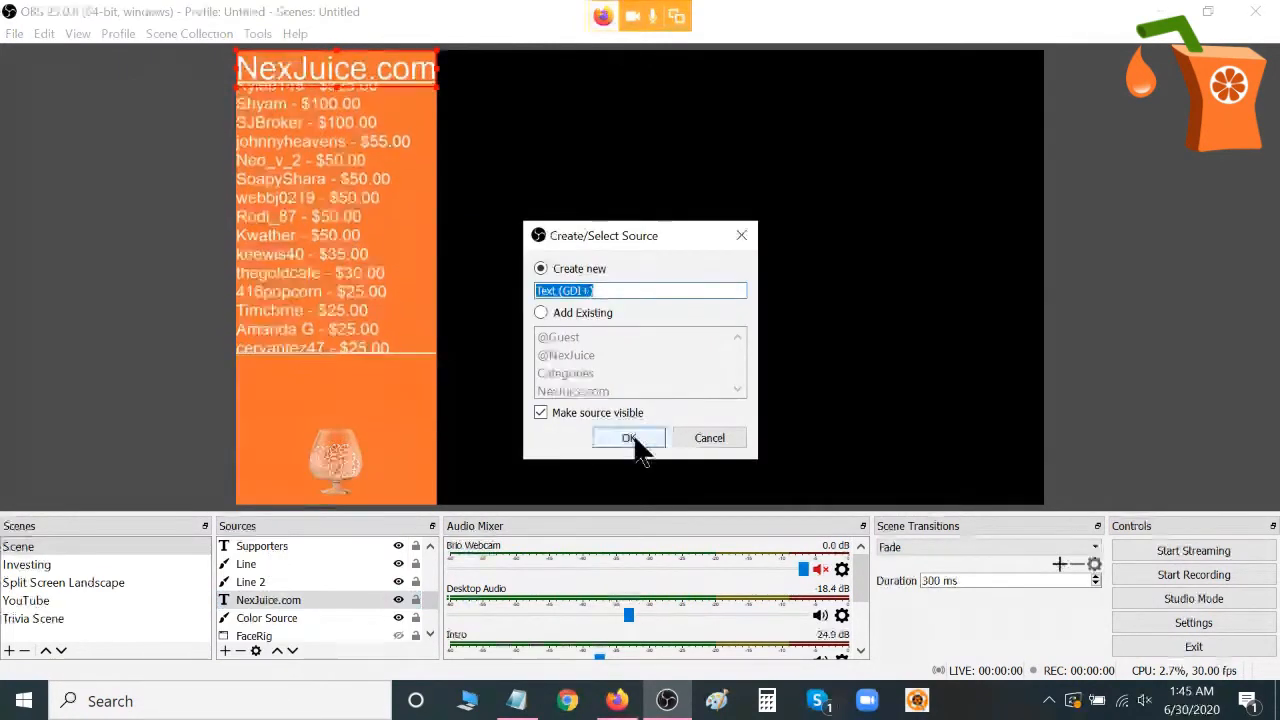
click(632, 440)
click(644, 436)
text(ksdhfkaef)
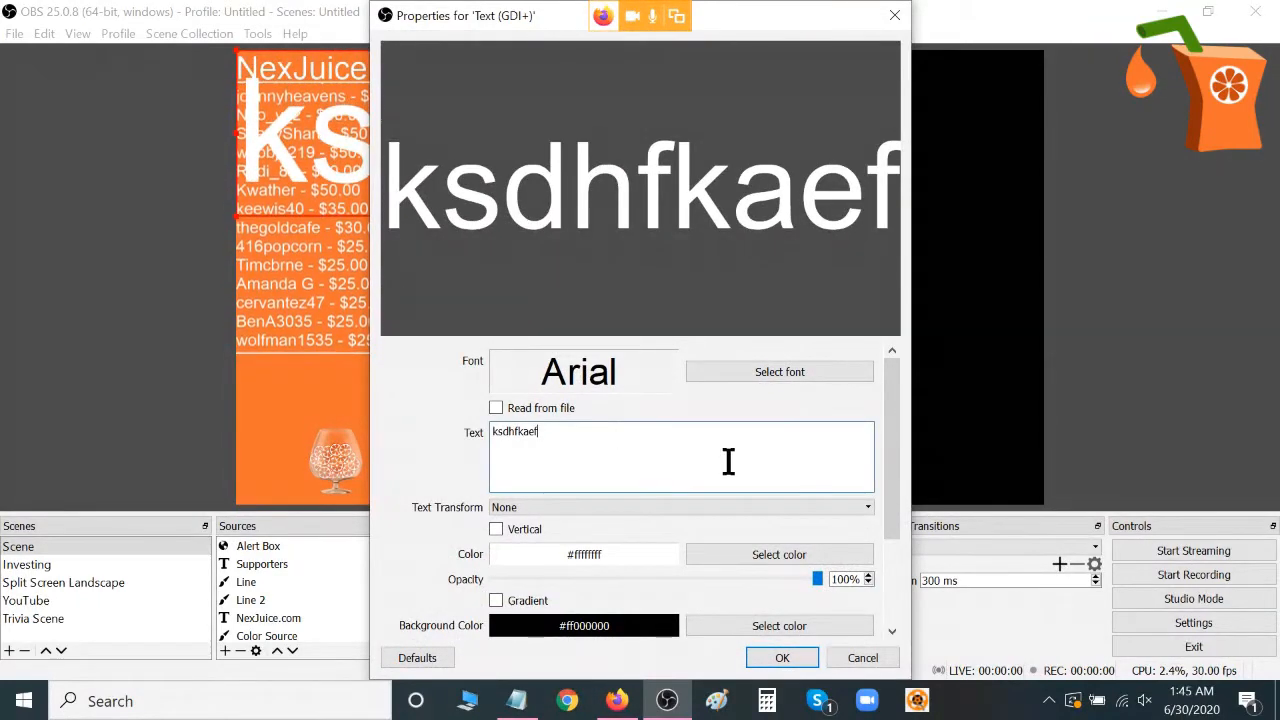
Set the new text's color to black and its font to Arial Bold at size 8.
click(760, 551)
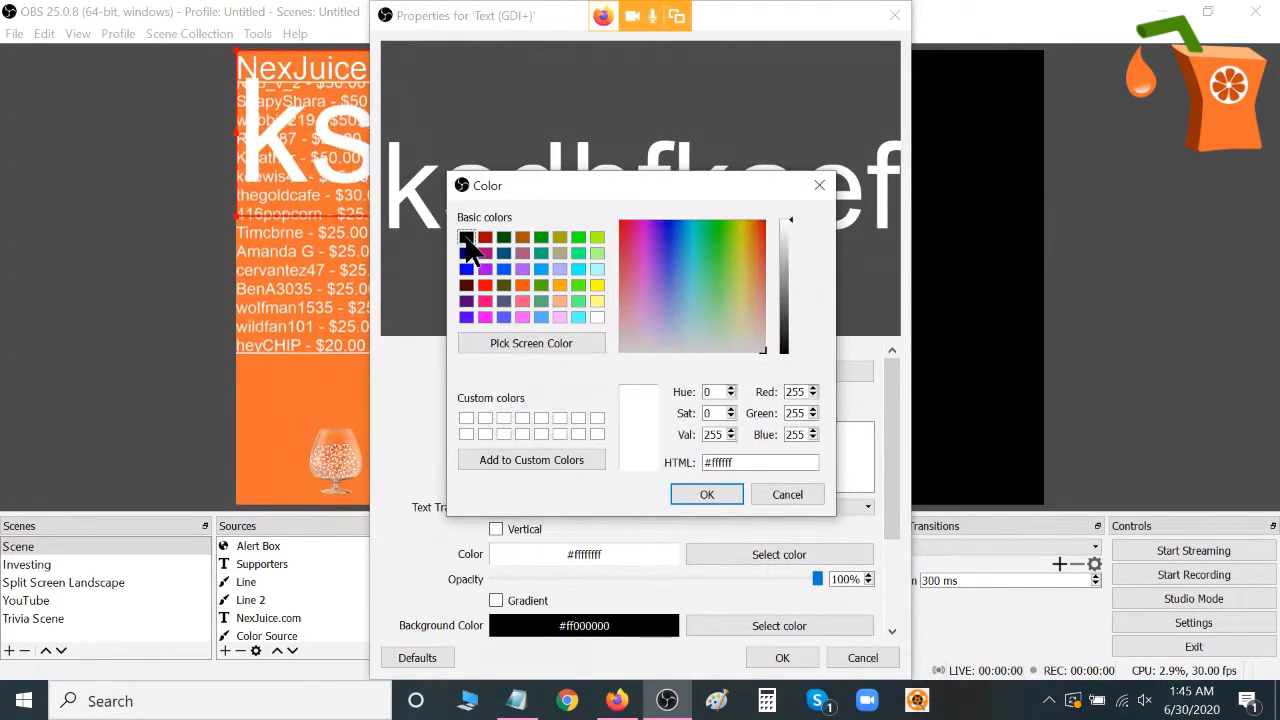
click(709, 495)
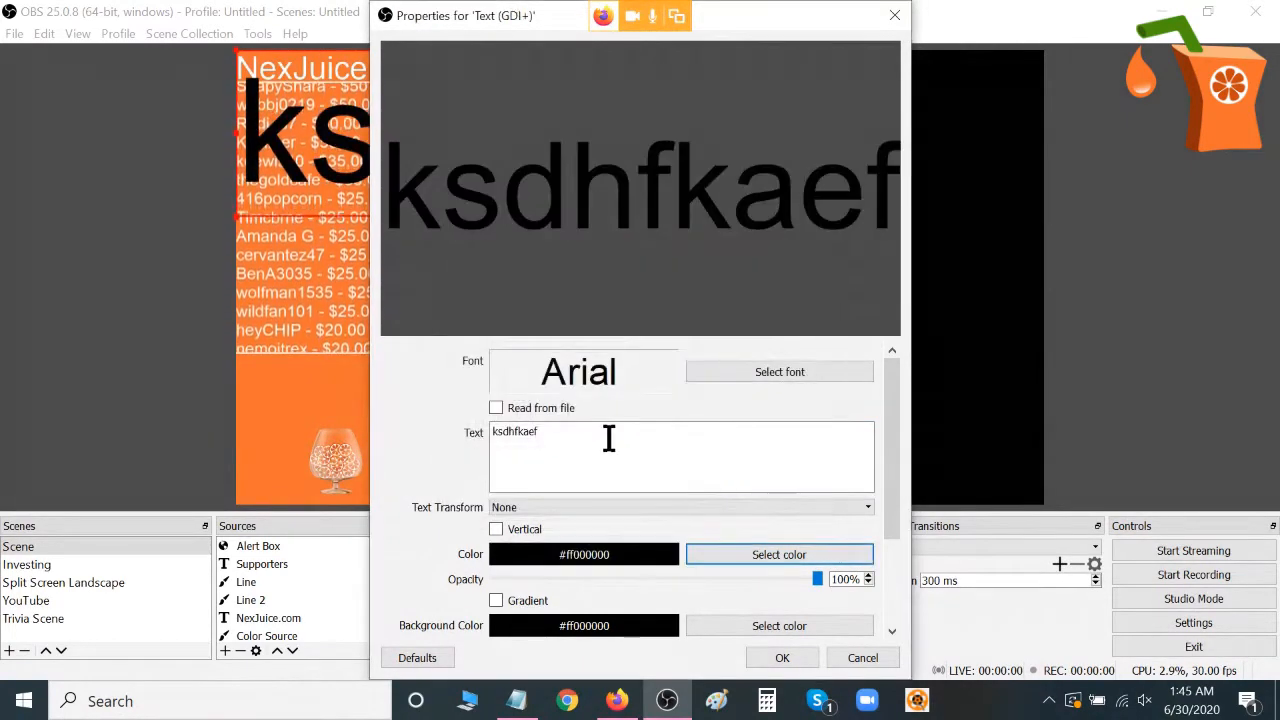
click(785, 368)
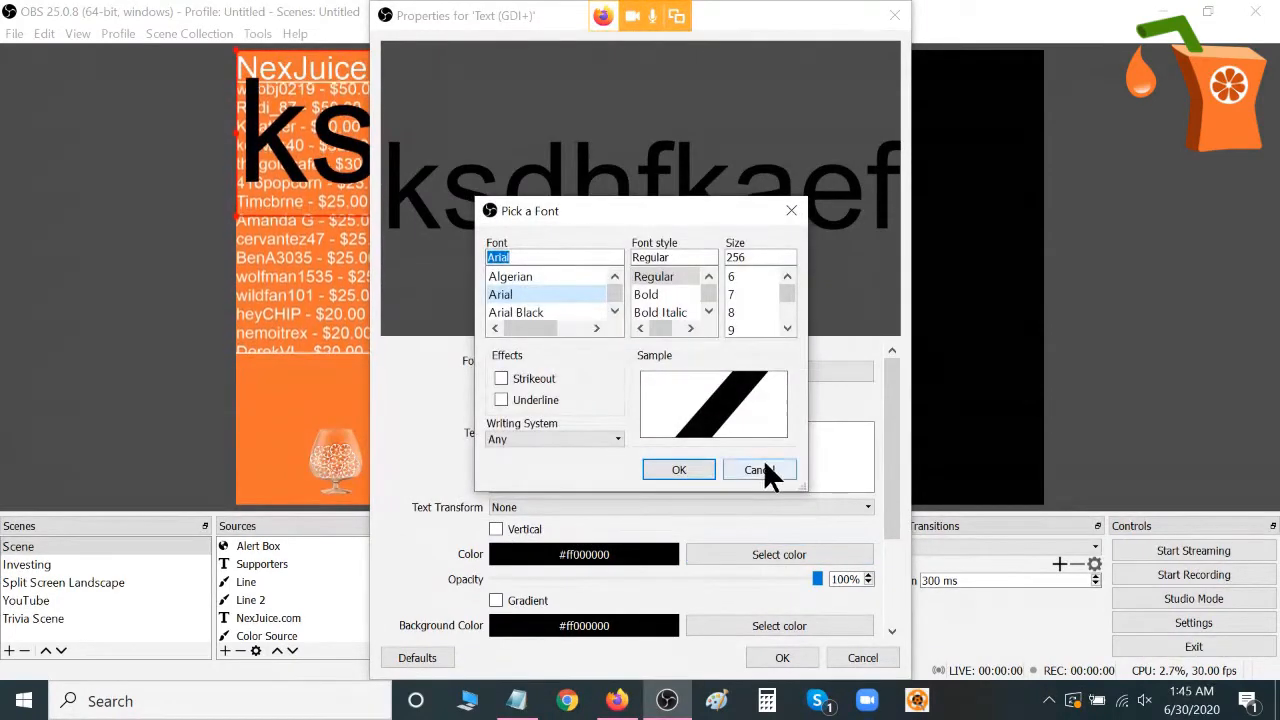
click(740, 312)
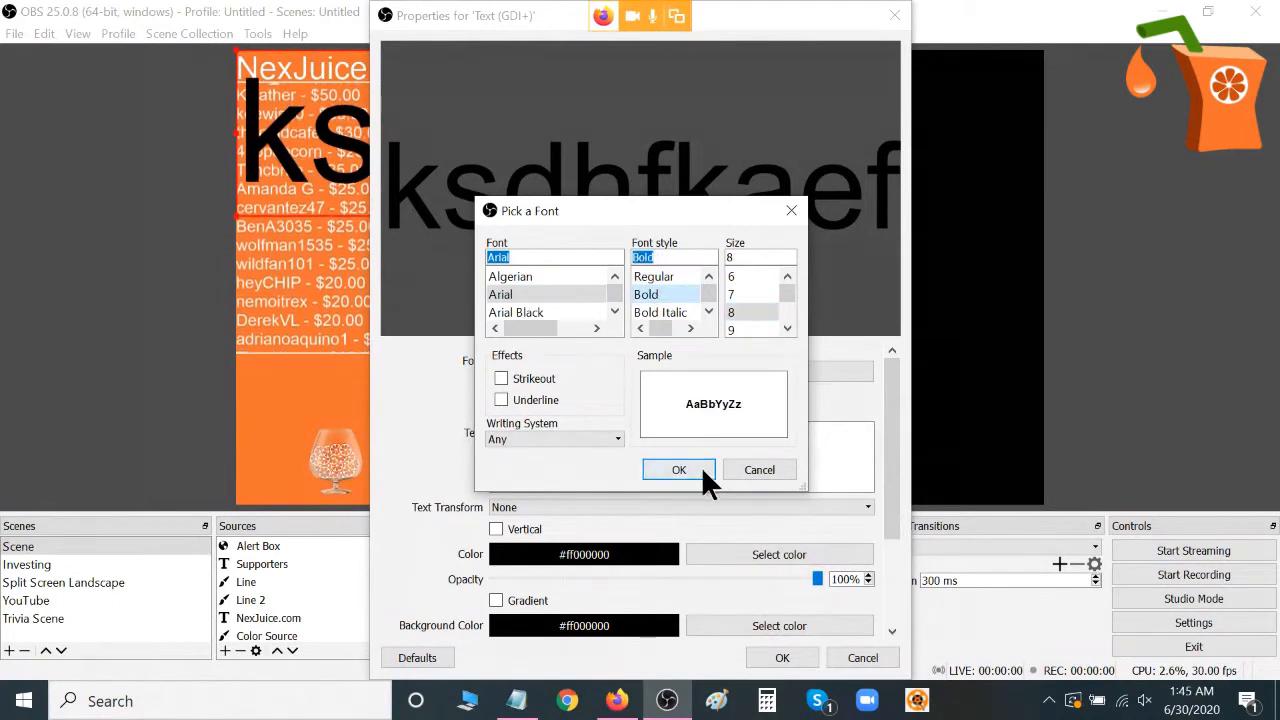
click(701, 468)
Review the remaining properties of the new text source, reset them all to their defaults, and accept.
drag(886, 482, 897, 560)
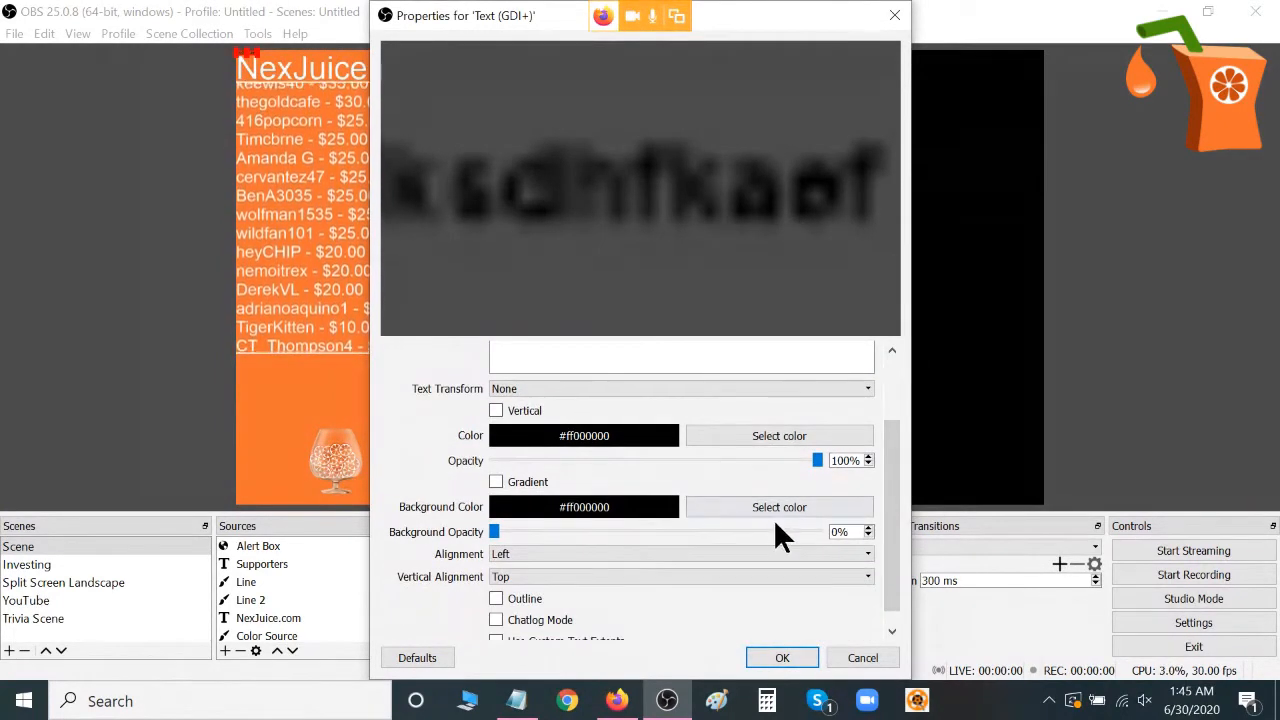
drag(496, 530, 438, 530)
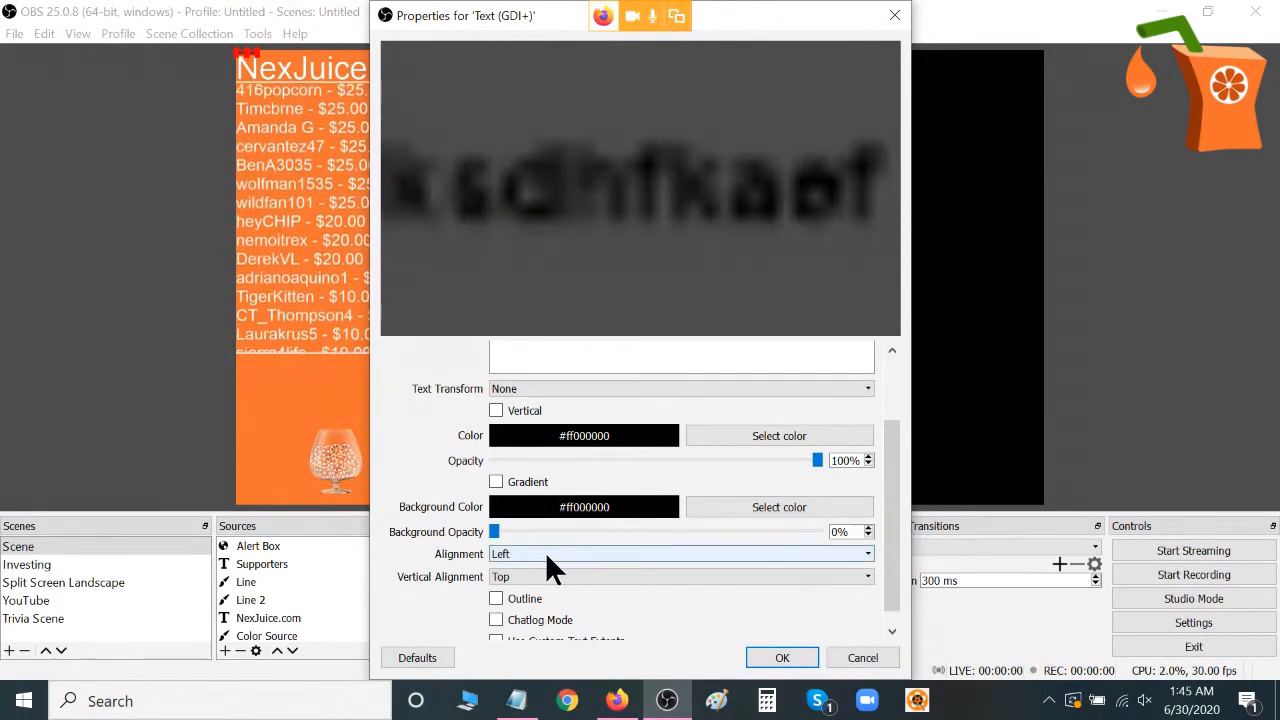
drag(895, 524, 903, 590)
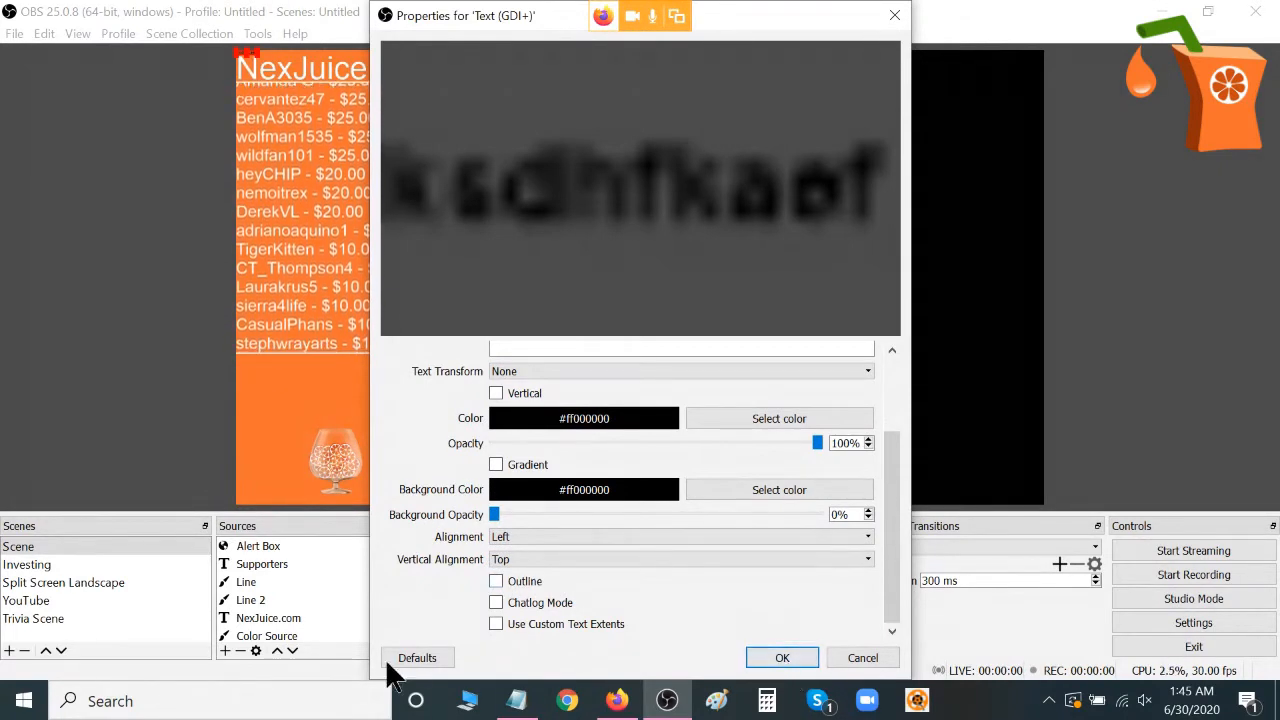
click(418, 660)
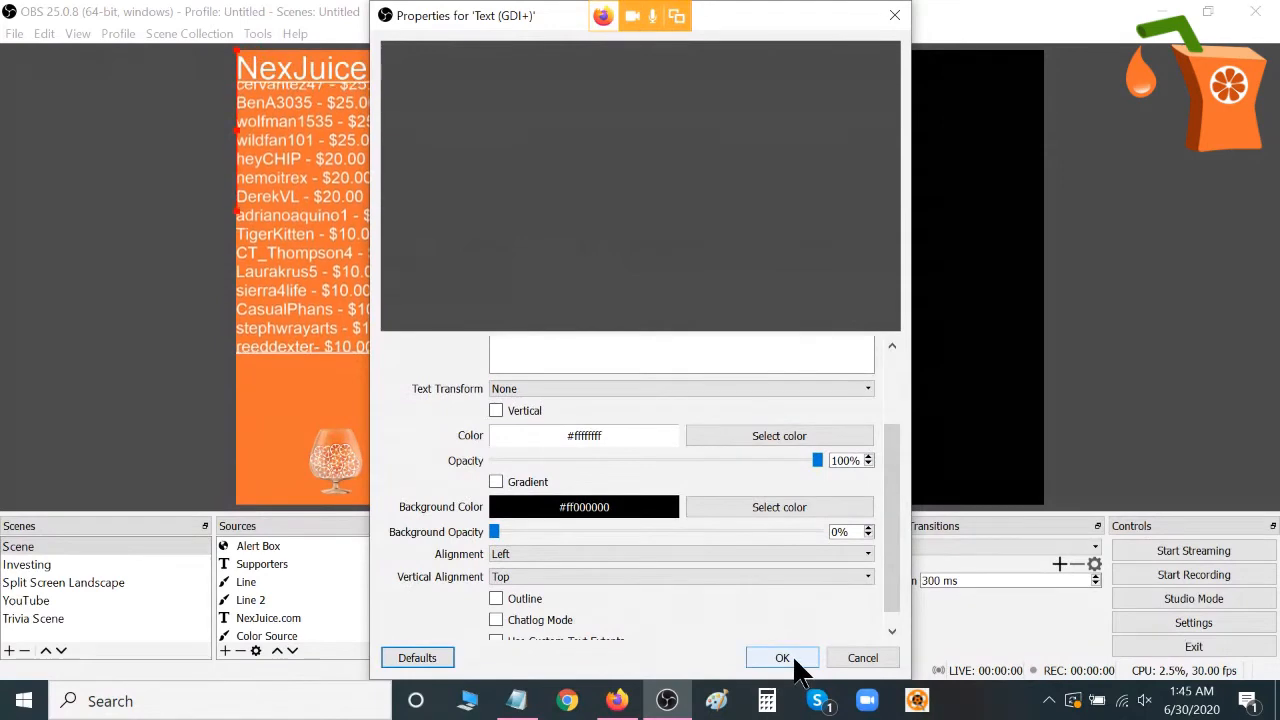
click(795, 662)
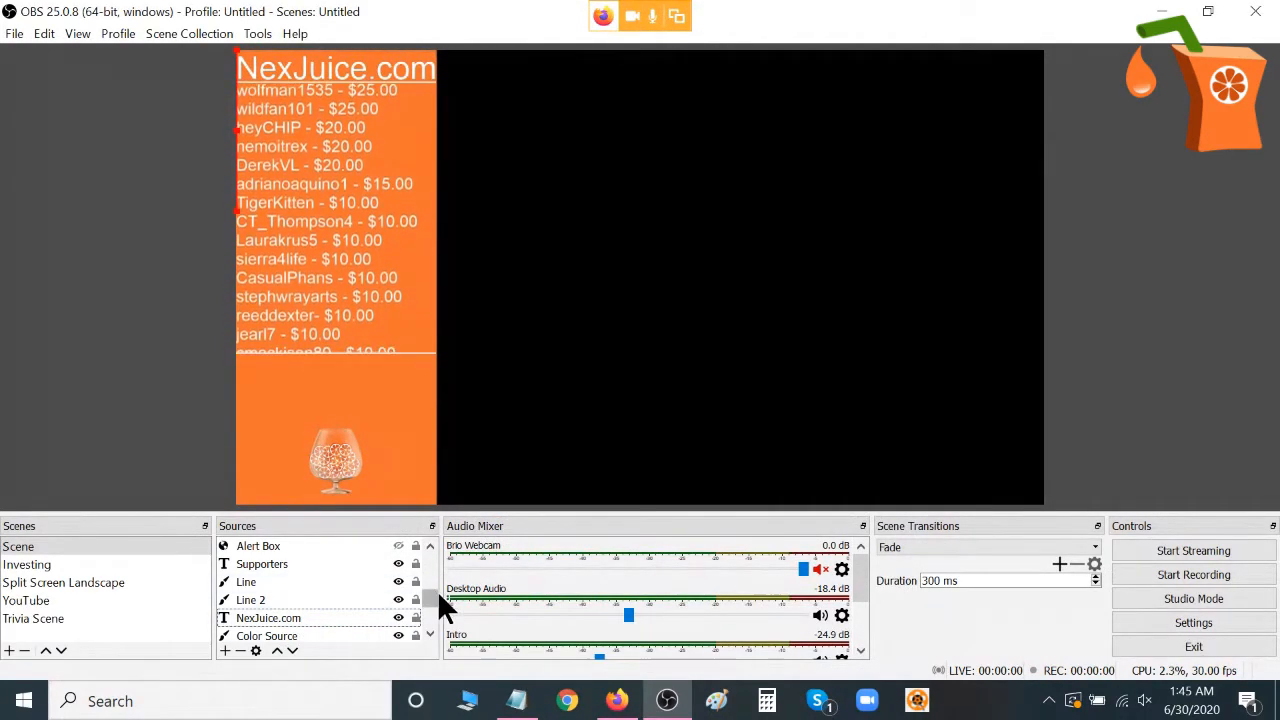
Reopen the properties of the Text (GDI+) source and set its text to "Example".
drag(433, 601, 445, 535)
double_click(298, 545)
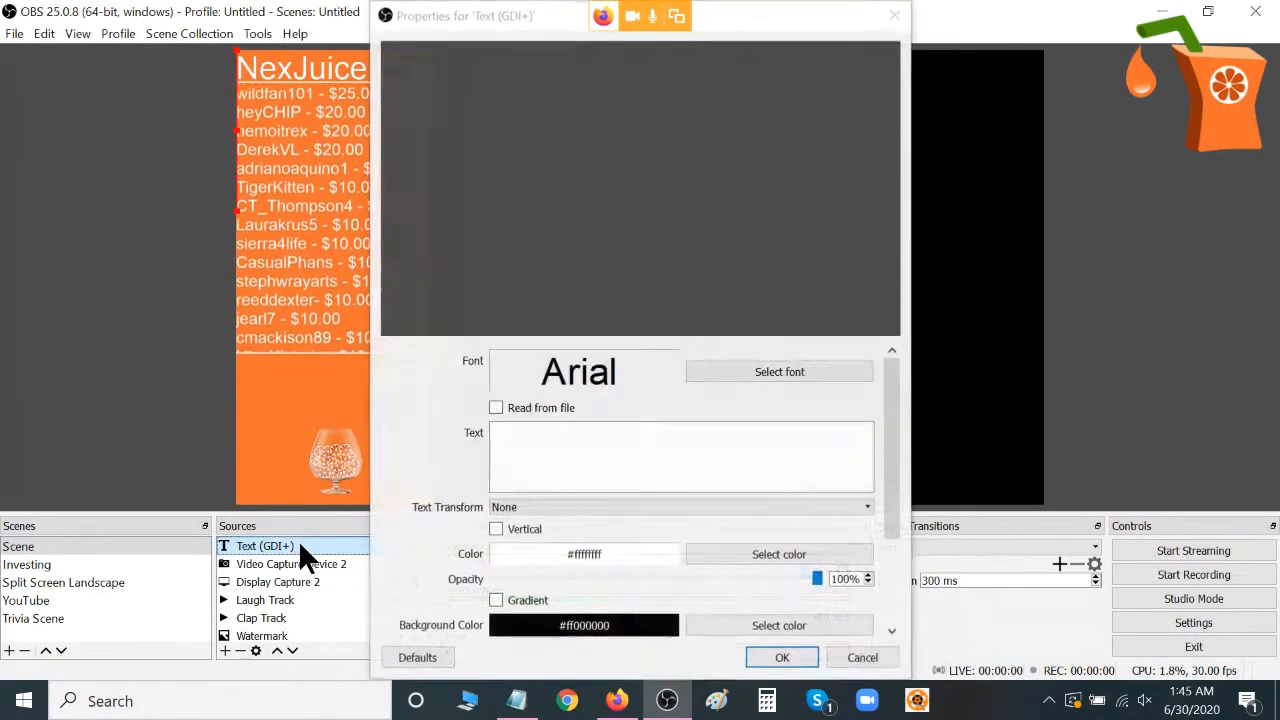
click(600, 455)
text(msdhfhksebf)
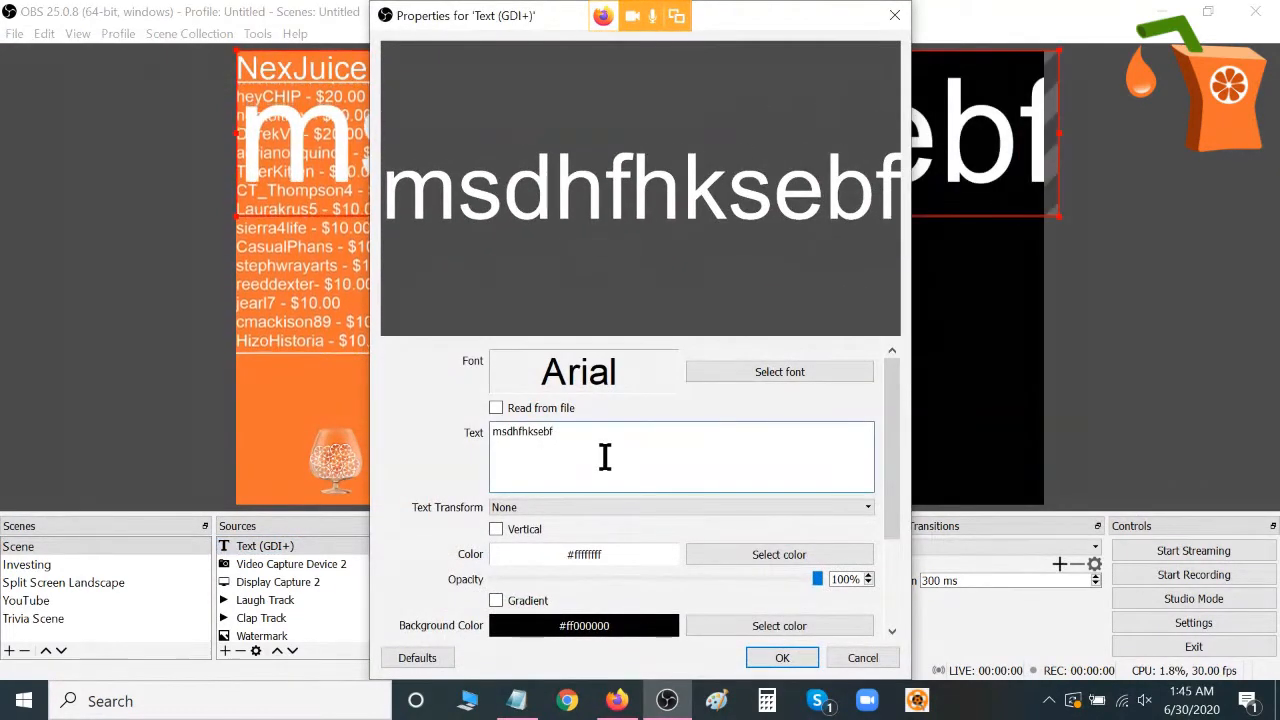
key(BackSpace)
key(BackSpace)
key(BackSpace)
key(BackSpace)
key(BackSpace)
key(BackSpace)
key(BackSpace)
key(BackSpace)
key(BackSpace)
key(BackSpace)
key(BackSpace)
text(T)
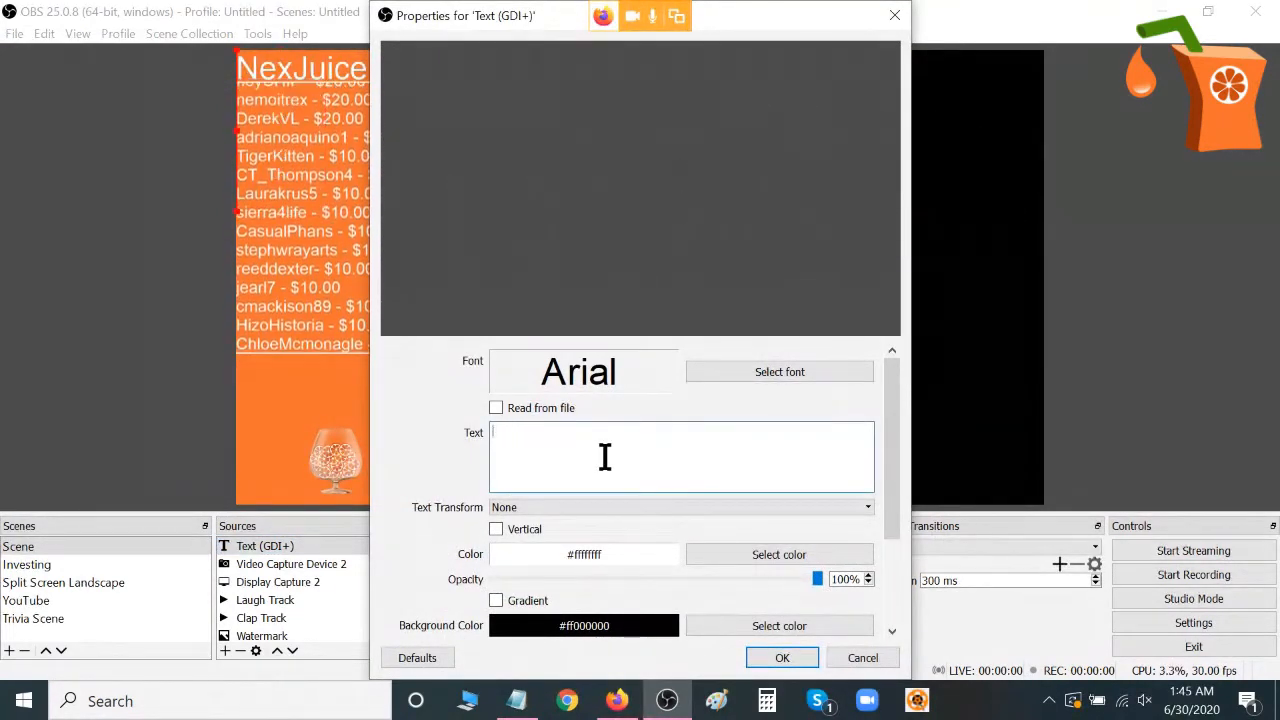
key(BackSpace)
text(Example)
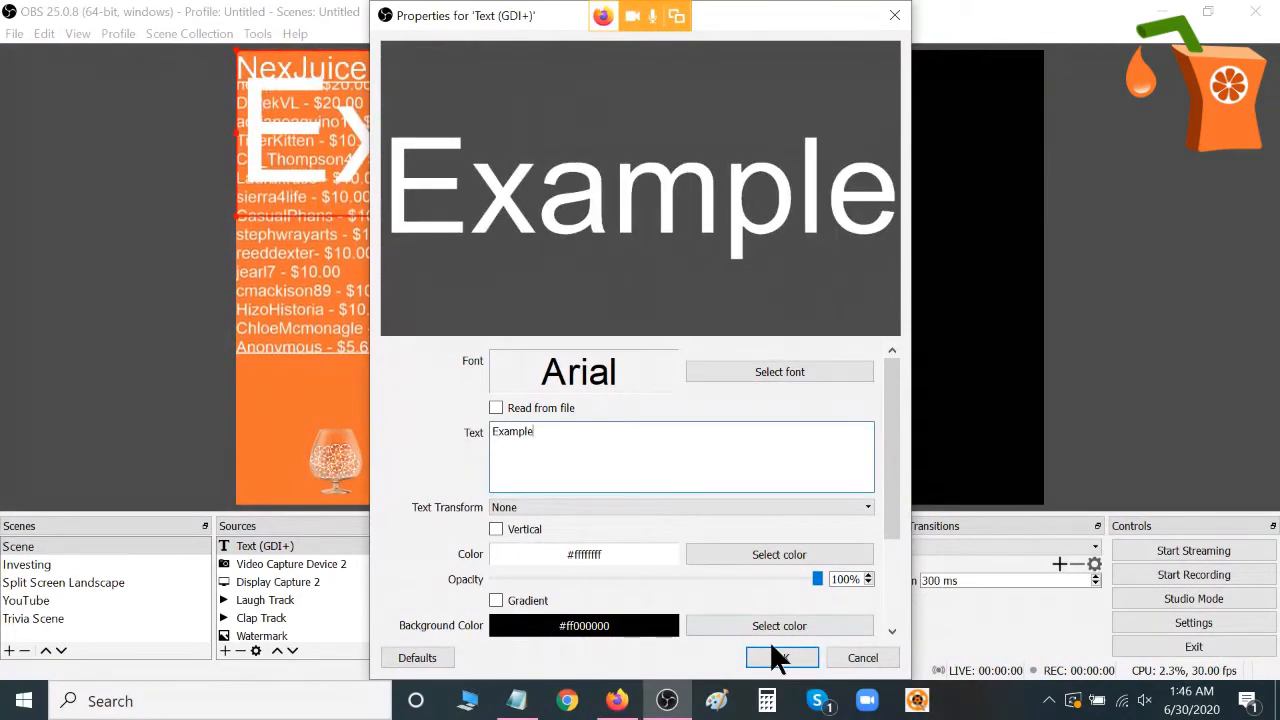
click(779, 658)
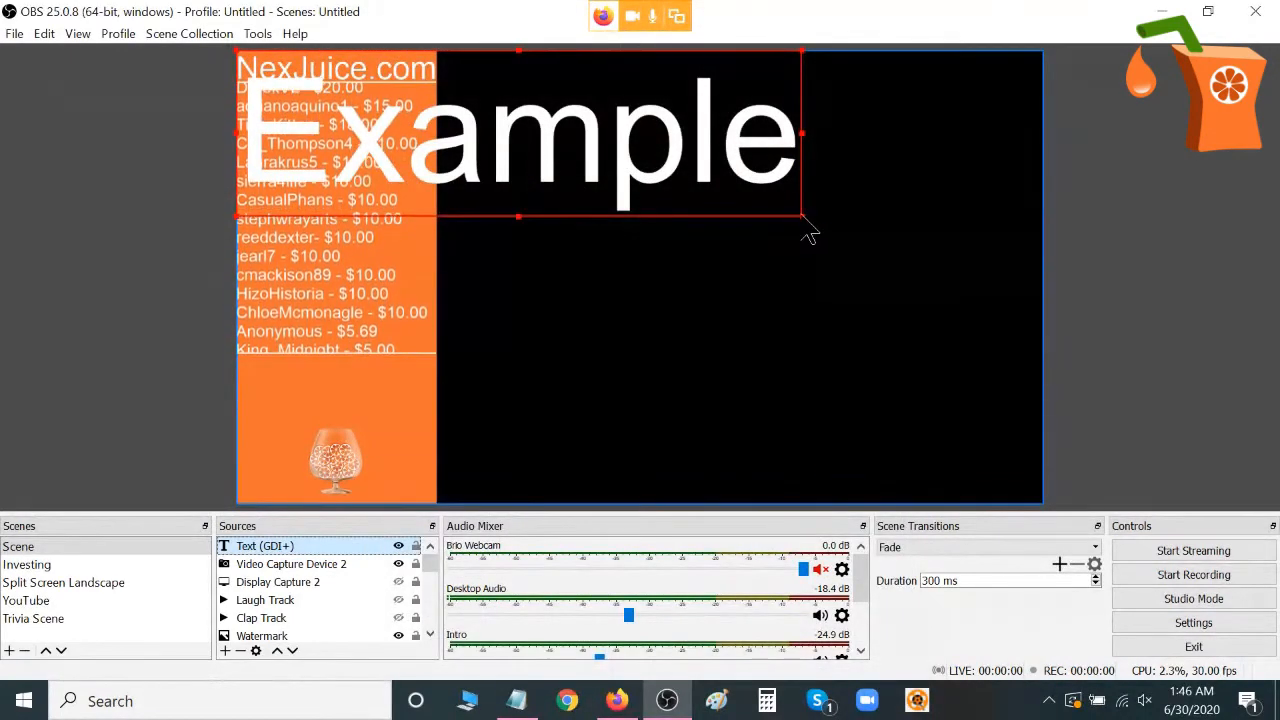
Scale down the Example text, move it into the black area beside the orange sidebar, and adjust its size there.
drag(804, 229, 564, 132)
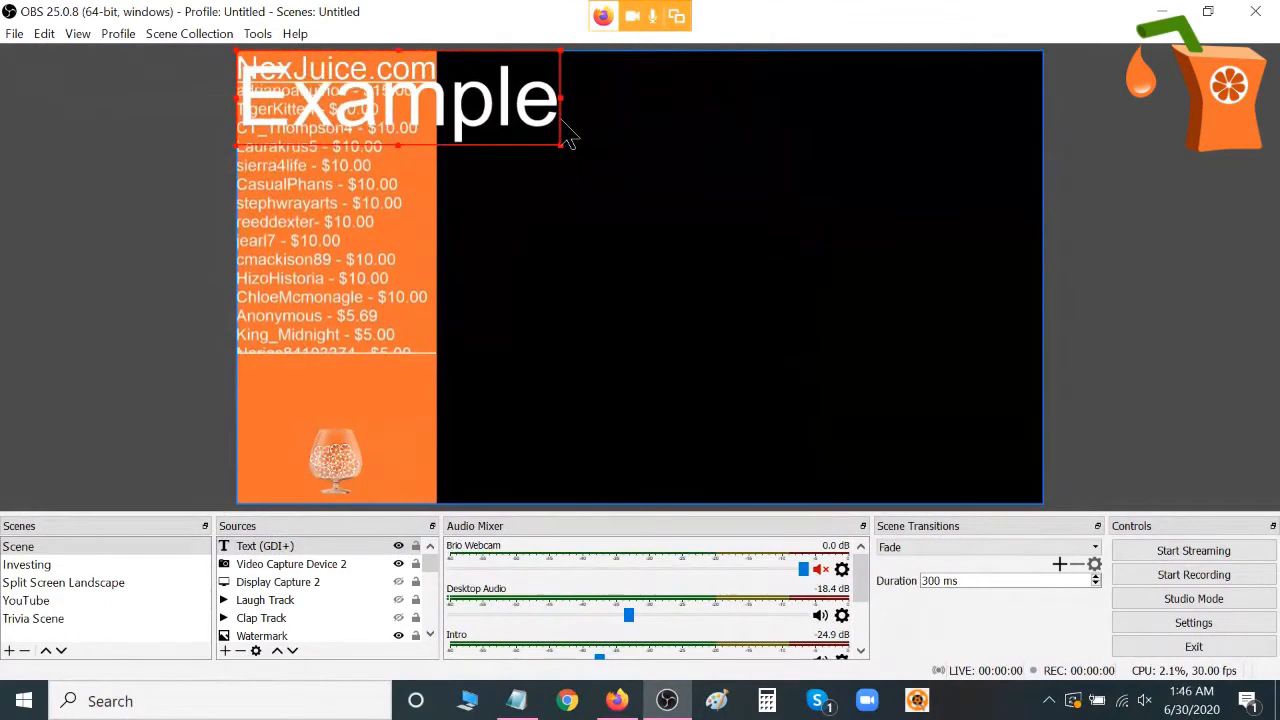
drag(467, 112, 880, 332)
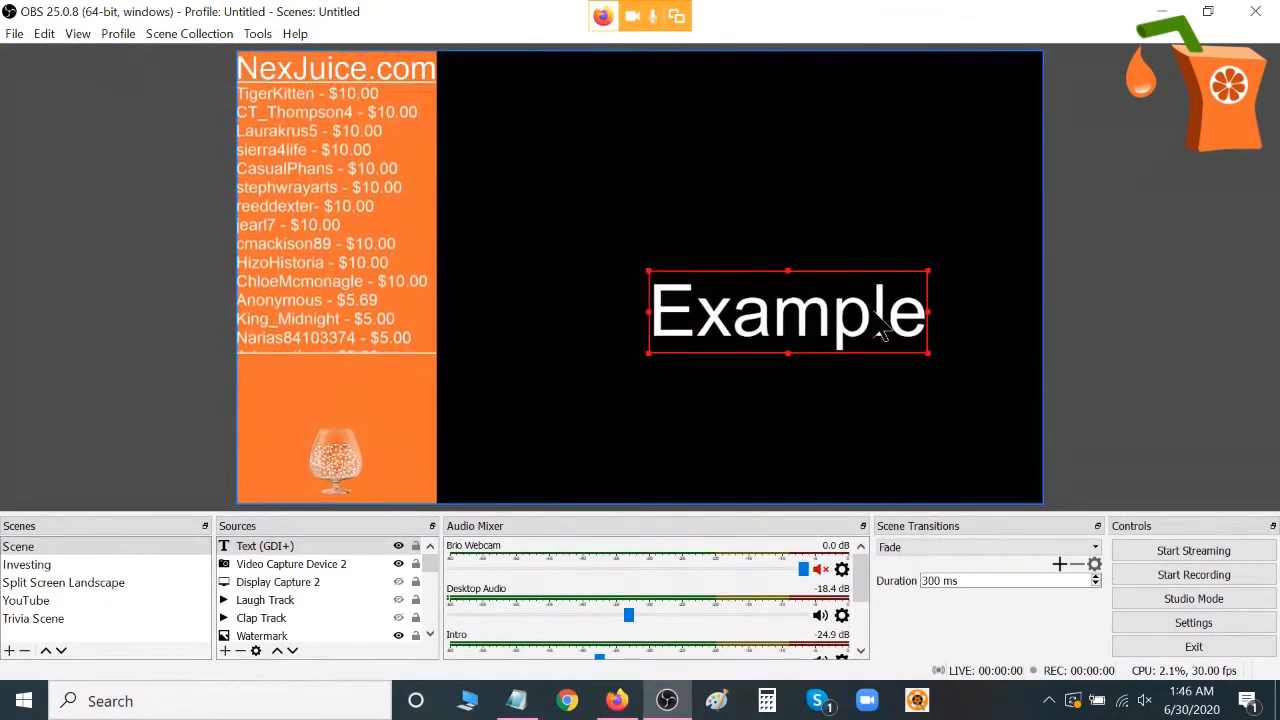
drag(780, 314, 718, 218)
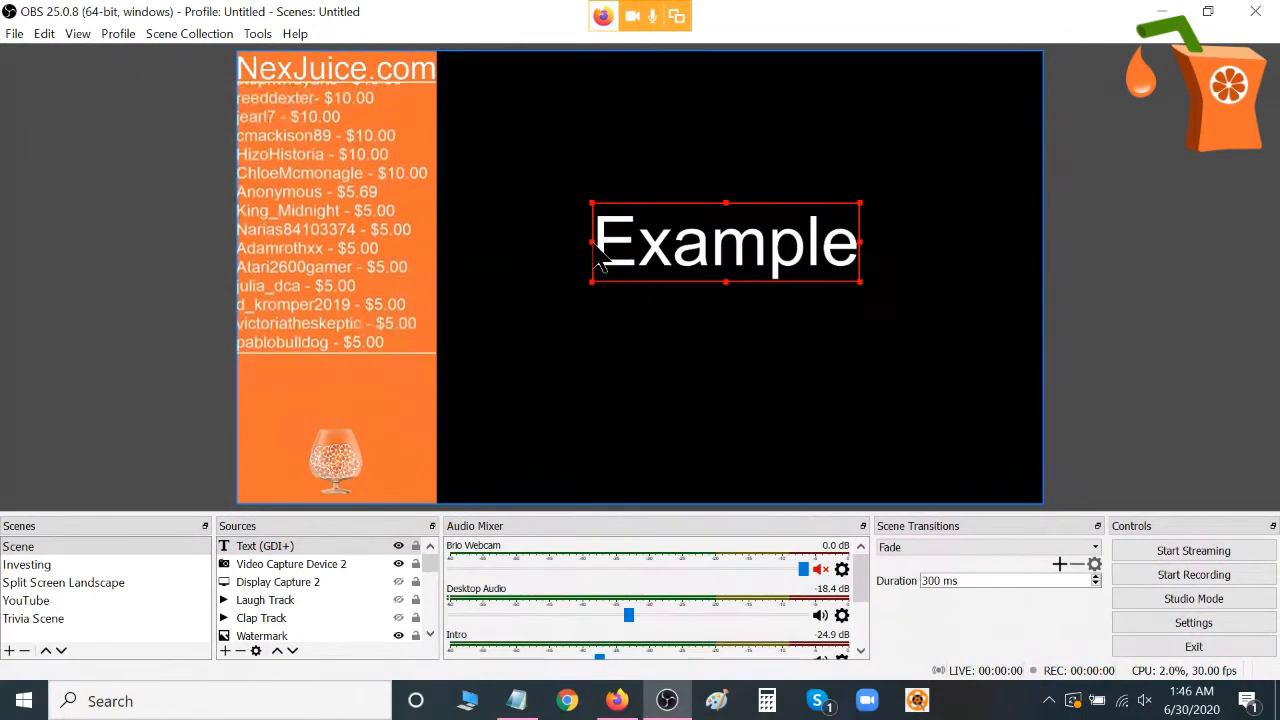
drag(598, 258, 542, 250)
drag(541, 296, 603, 265)
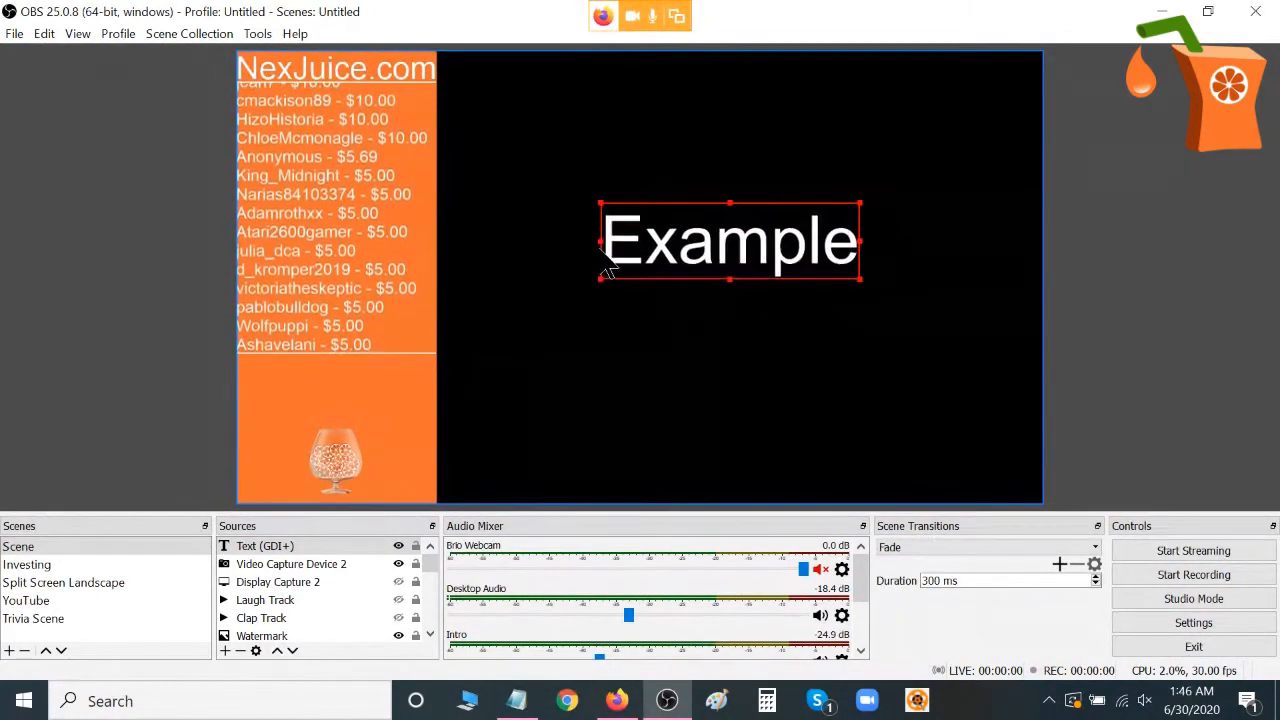
click(735, 196)
drag(728, 197, 728, 205)
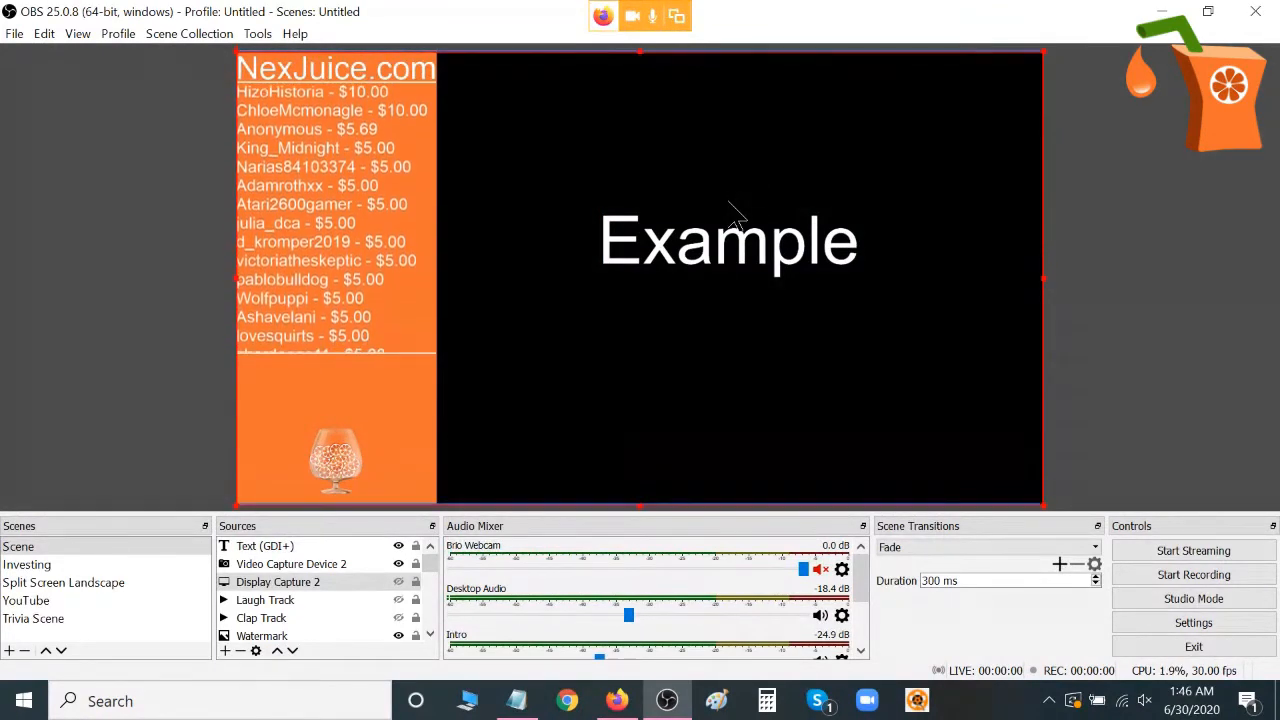
Stretch the Example text to the full screen, then reduce its height so it fills only the lower half.
click(297, 546)
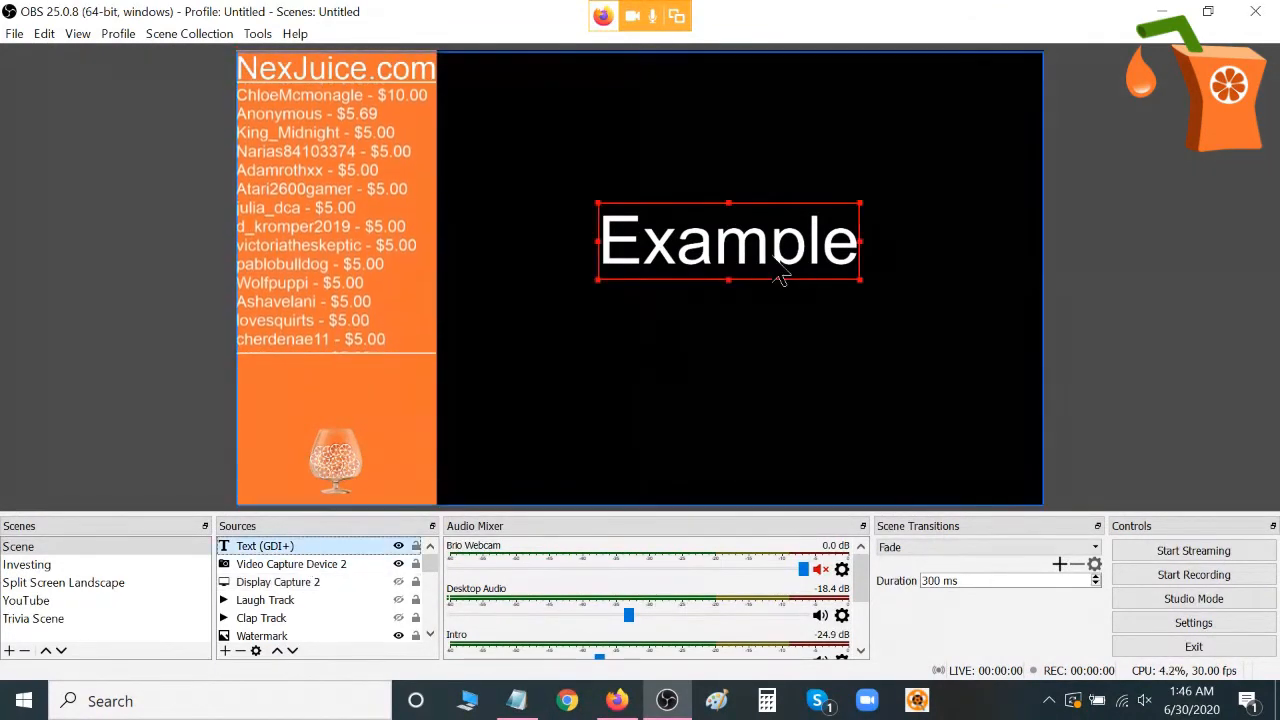
right_click(727, 250)
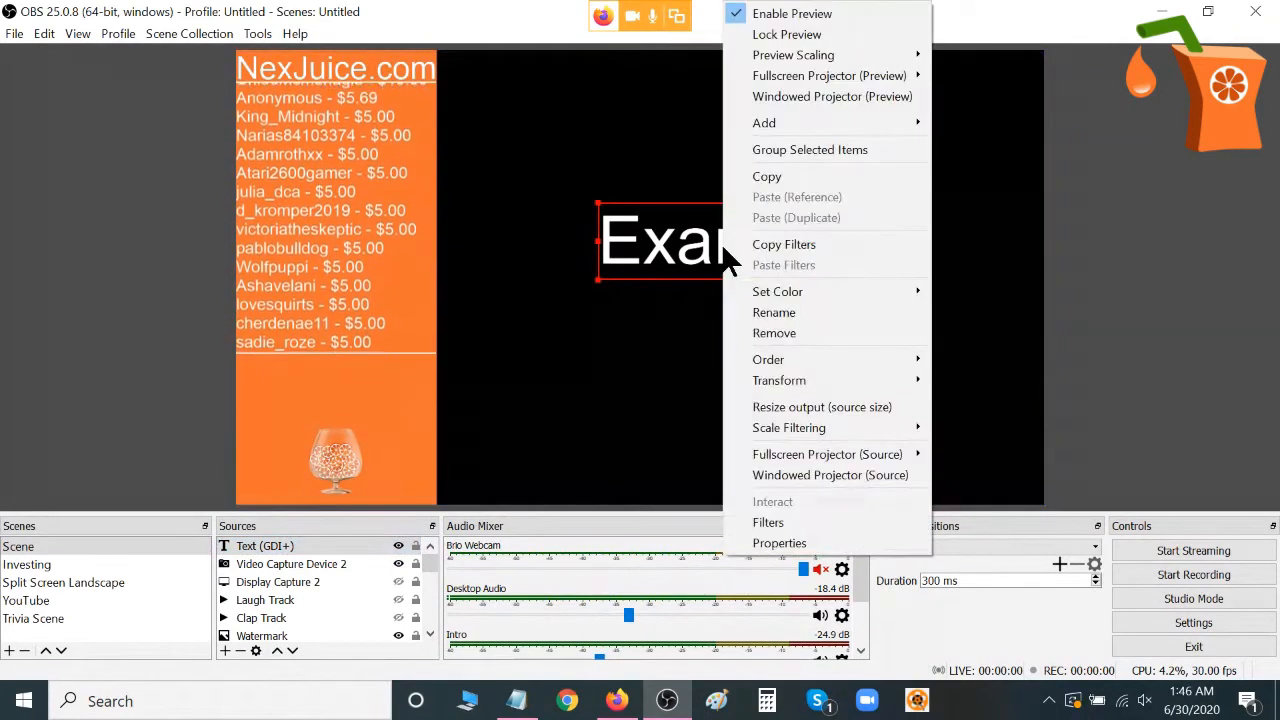
mouse_move(807, 382)
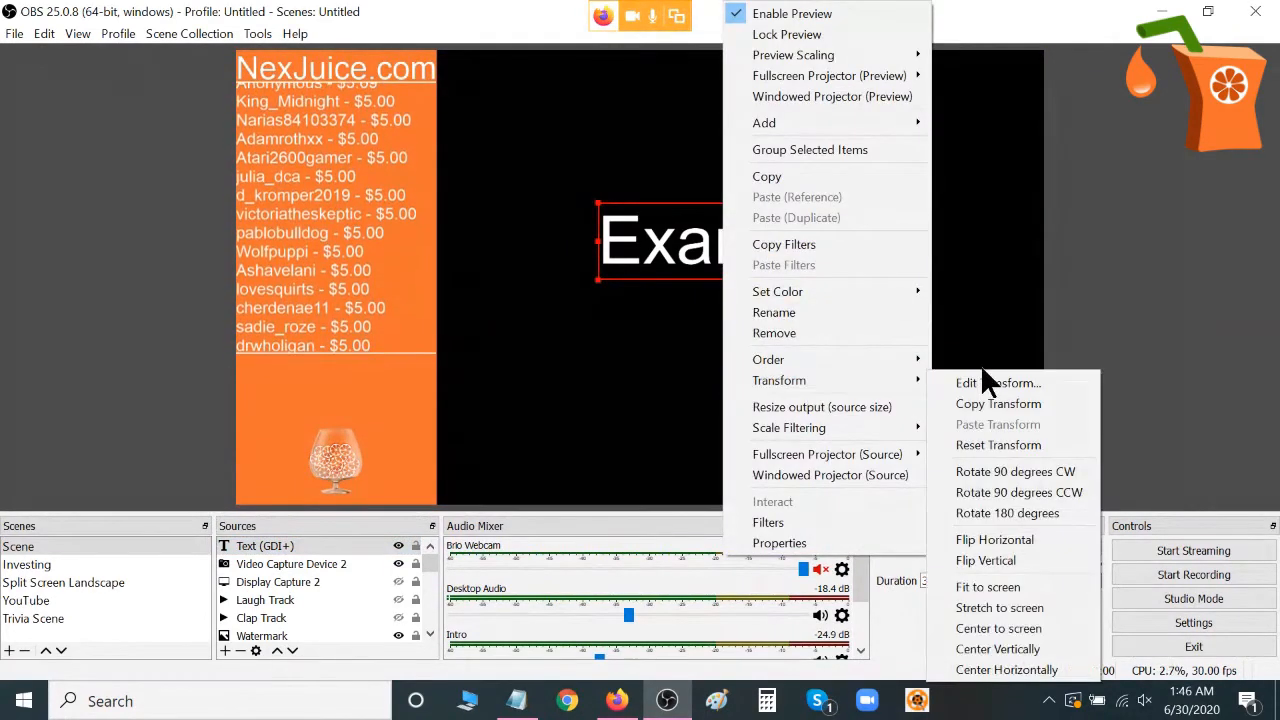
click(1008, 607)
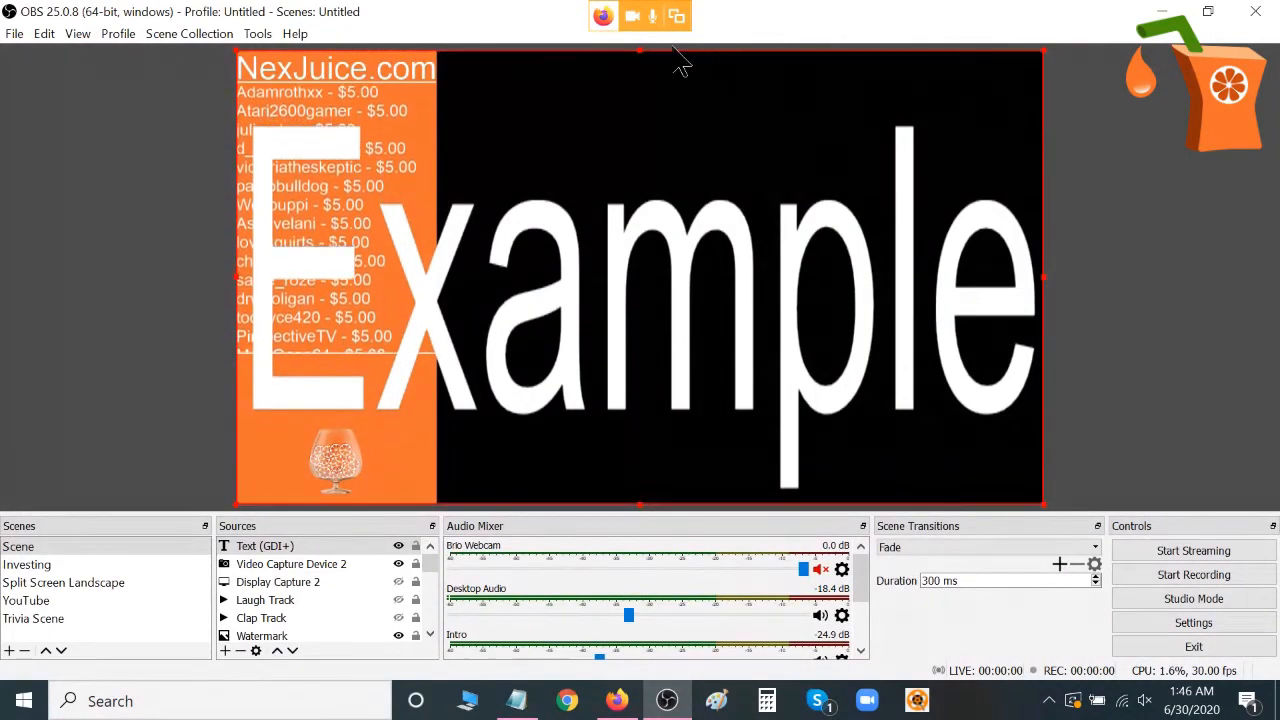
drag(646, 60, 657, 300)
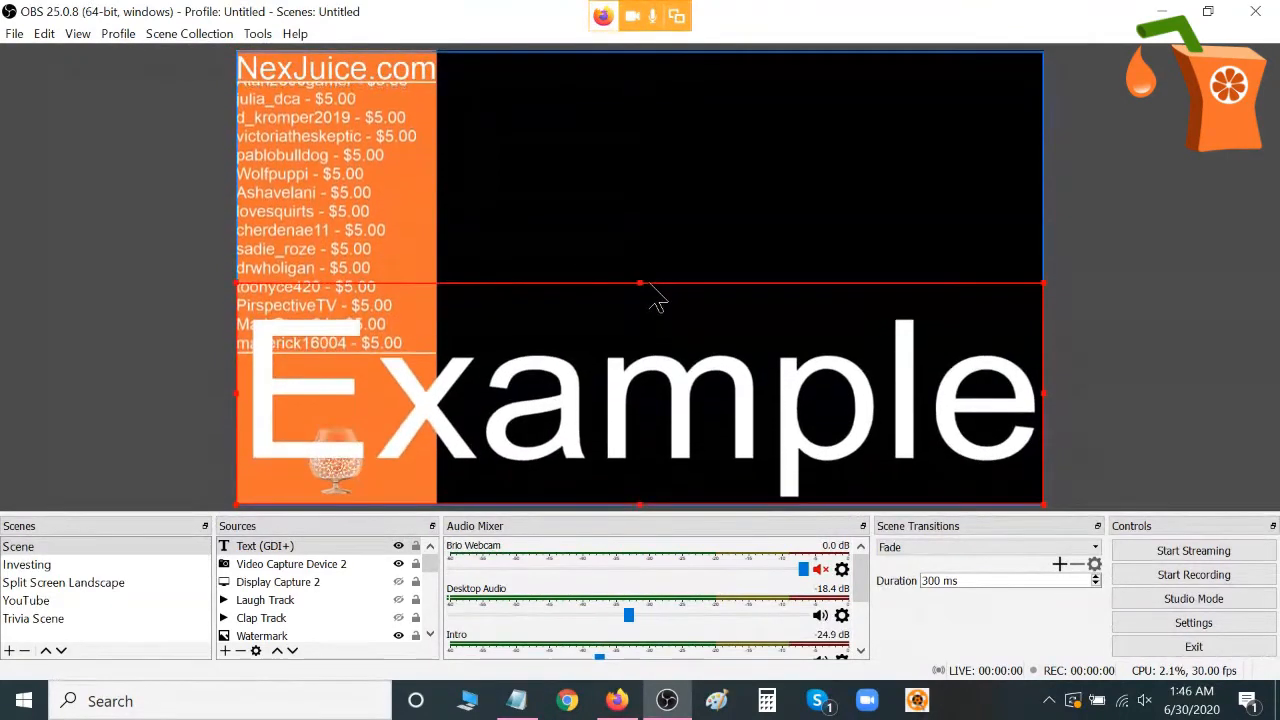
mouse_move(1047, 405)
mouse_down()
mouse_move(843, 409)
mouse_move(1042, 404)
mouse_up()
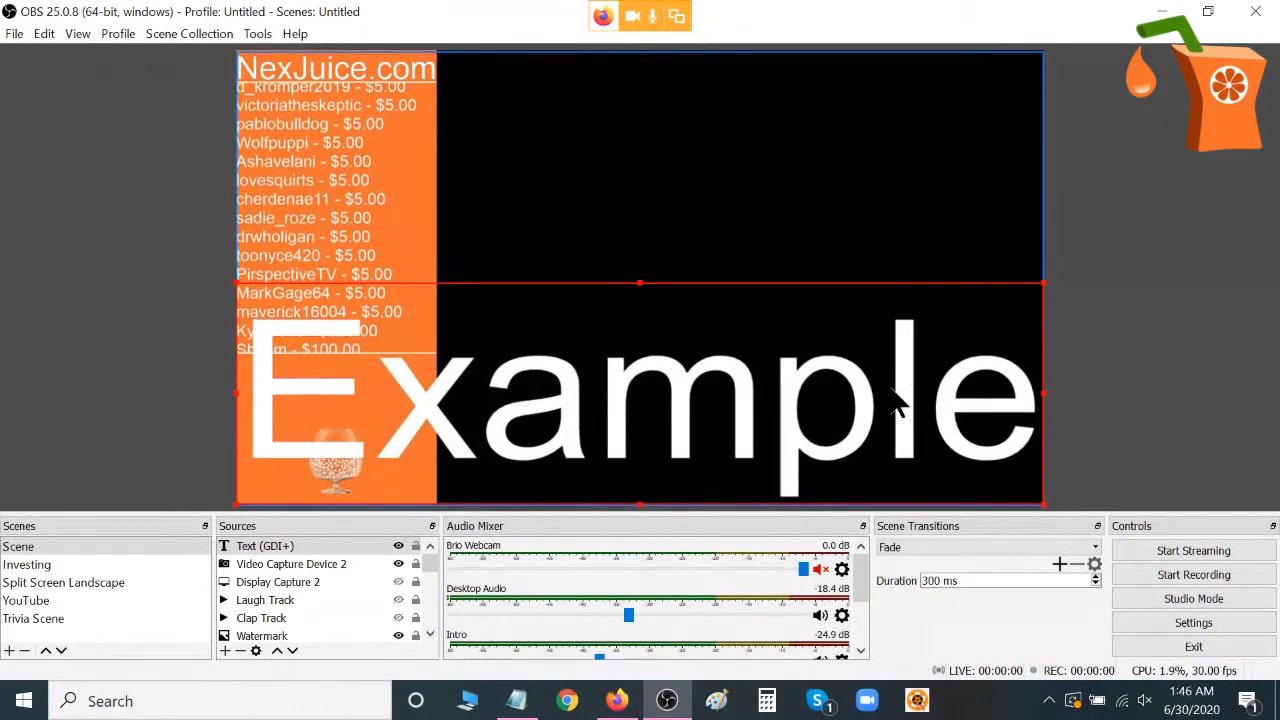
Remove the Text (GDI+) and Video Capture Device 2 sources from the scene.
key(Delete)
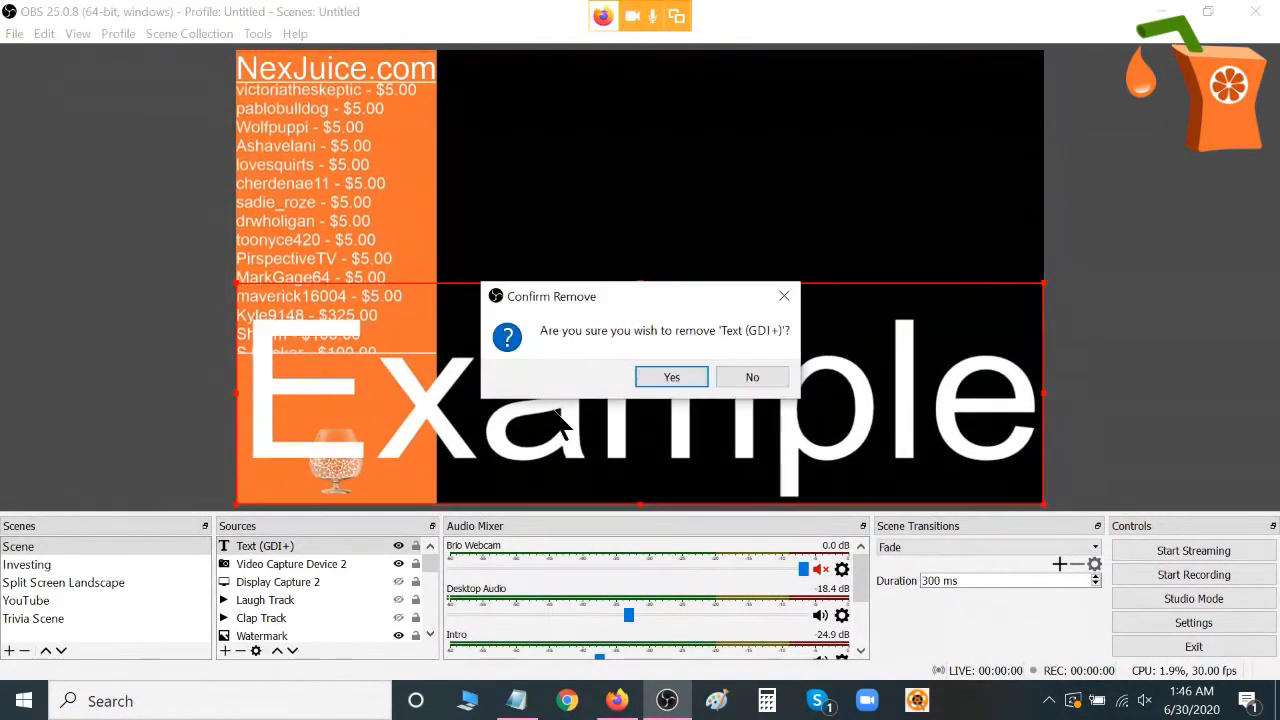
click(672, 379)
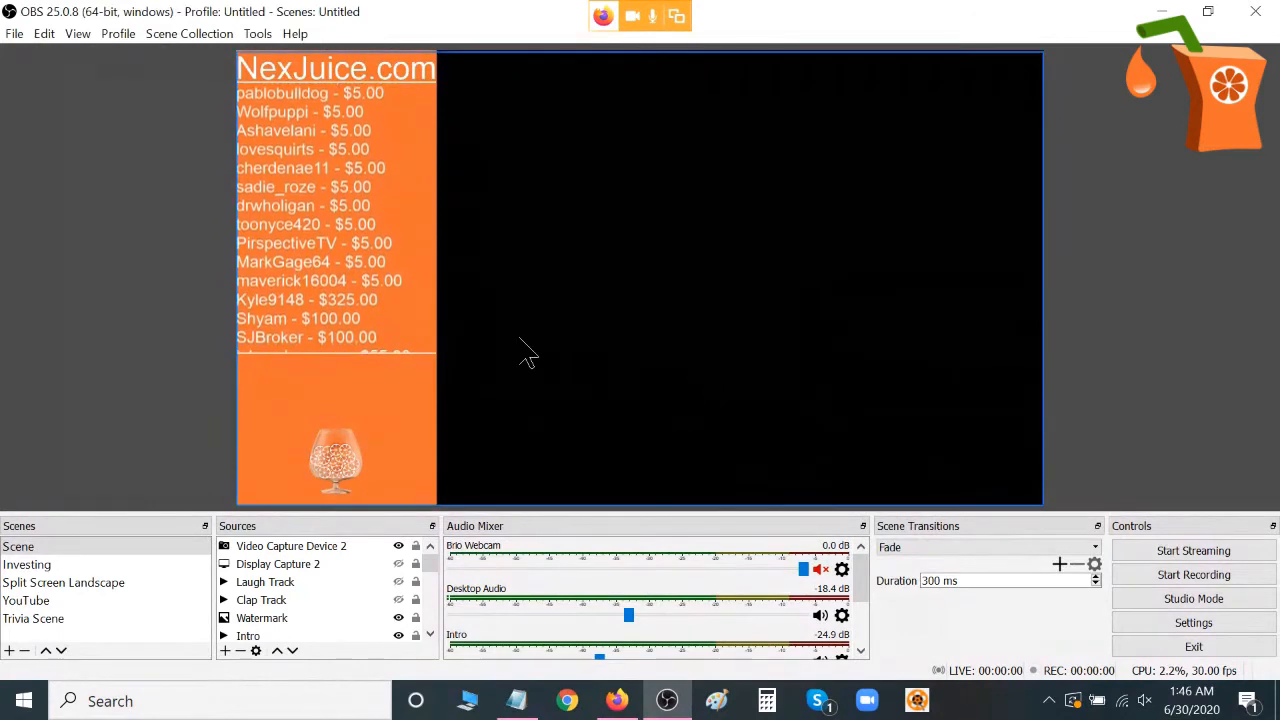
right_click(321, 544)
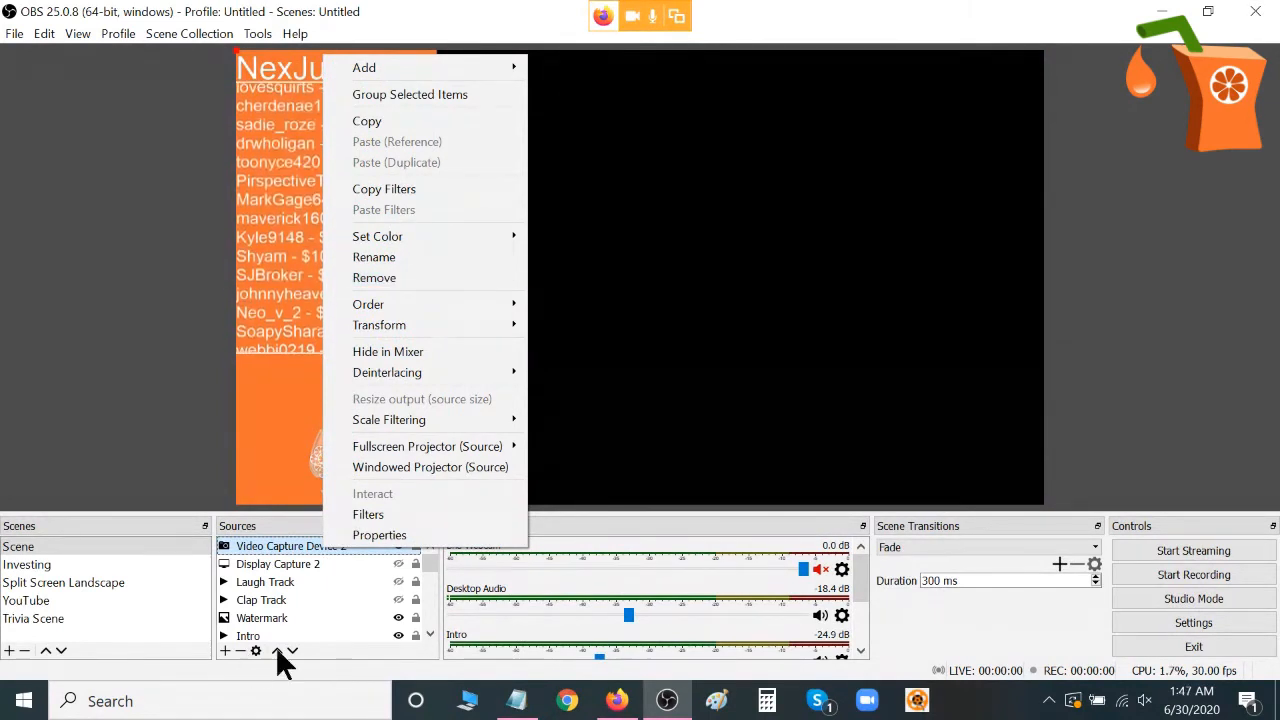
click(355, 653)
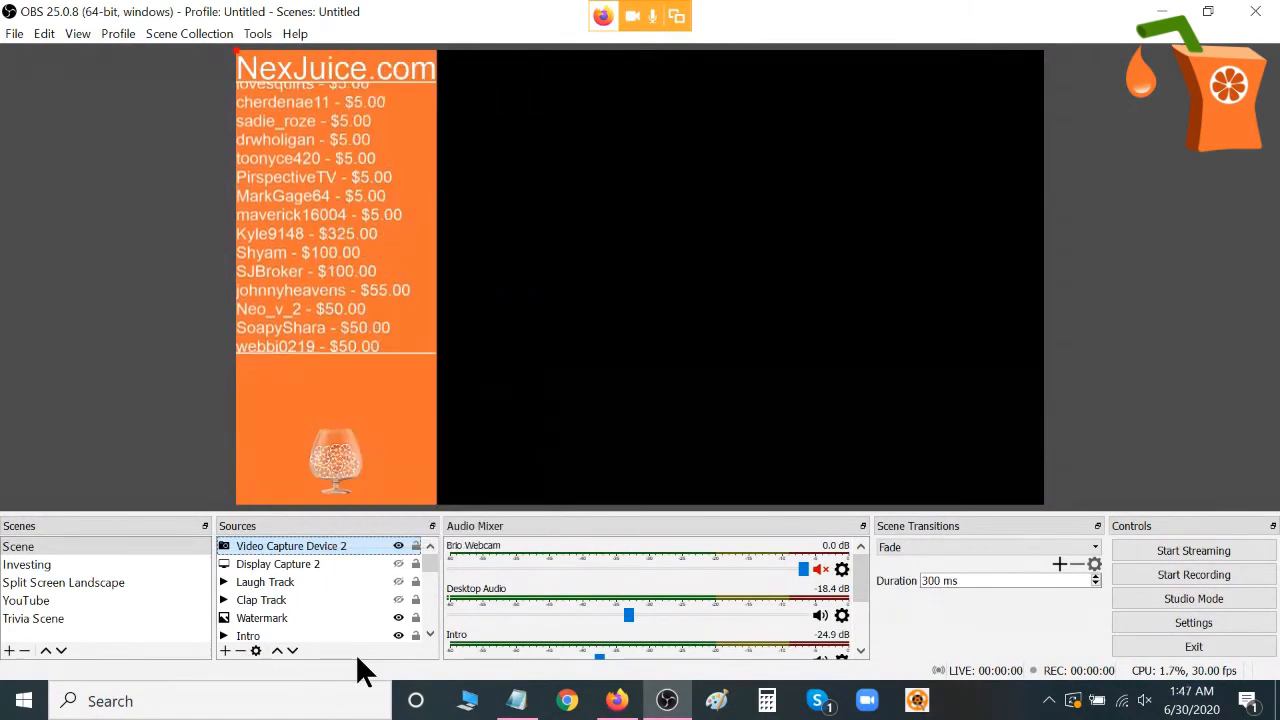
click(240, 651)
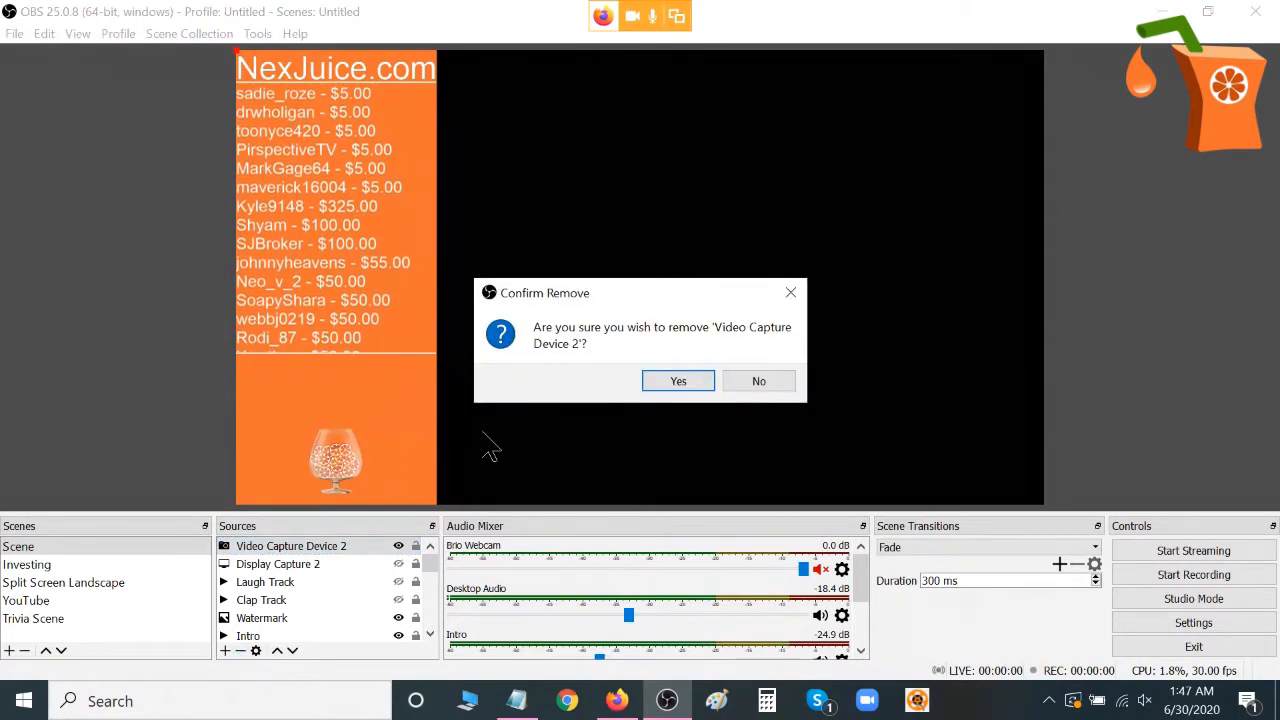
click(684, 388)
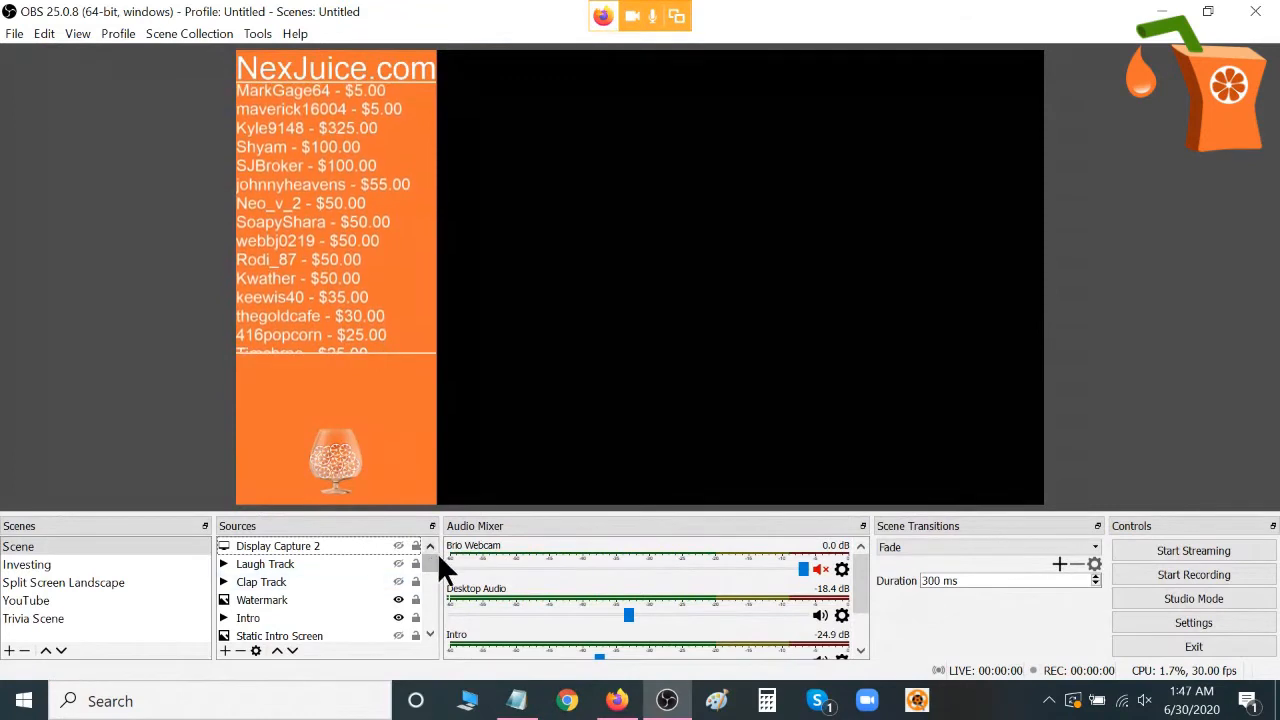
Hide and show the Color Source repeatedly to demonstrate its visibility, leaving it shown.
drag(433, 555, 435, 592)
click(397, 616)
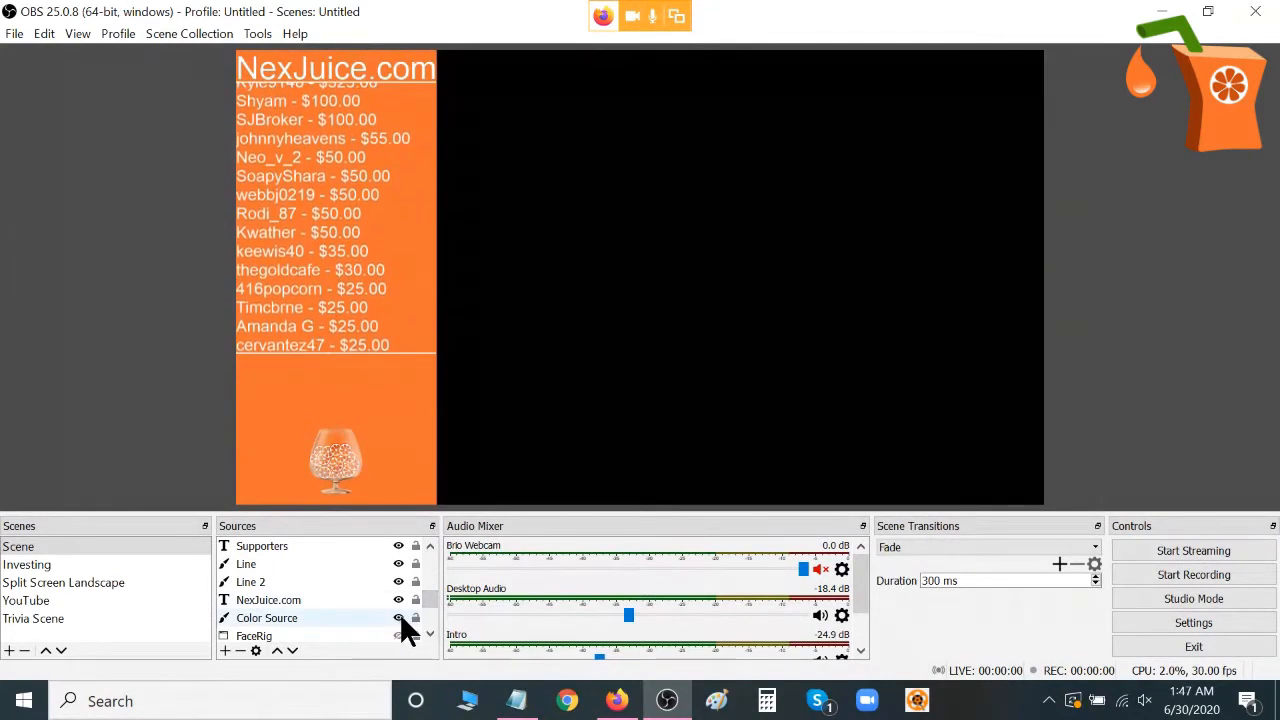
click(398, 617)
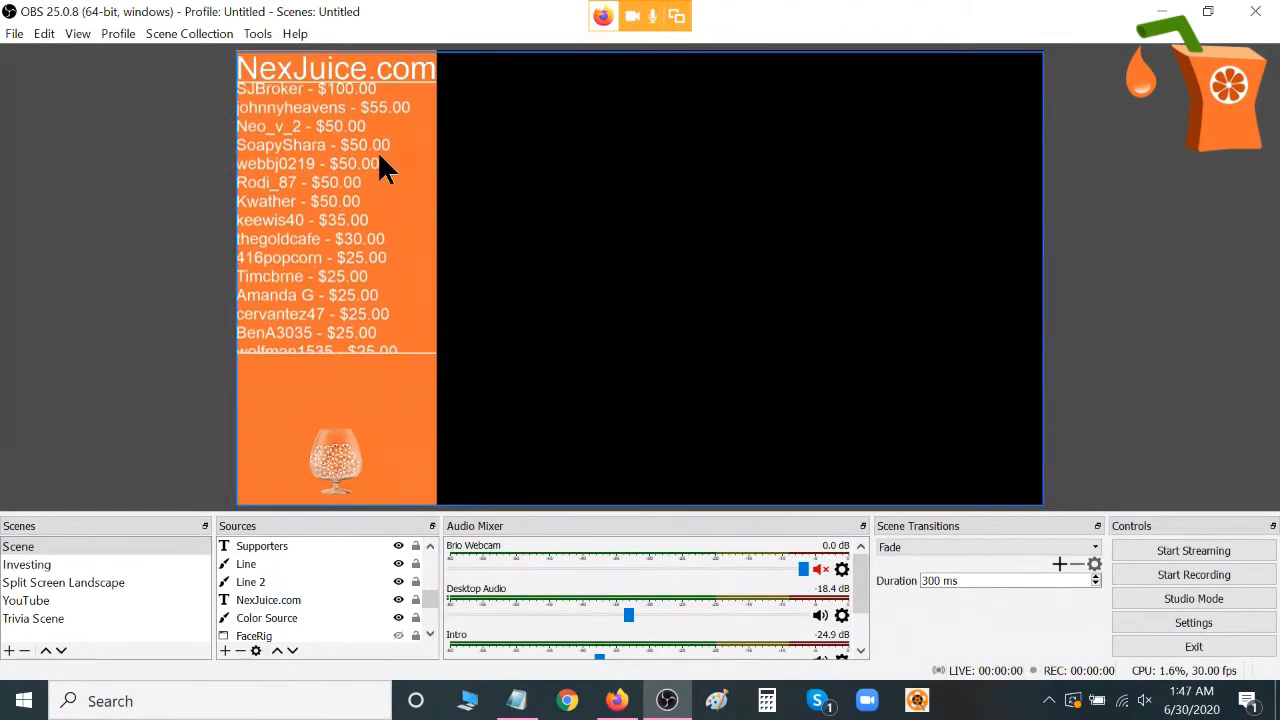
click(398, 617)
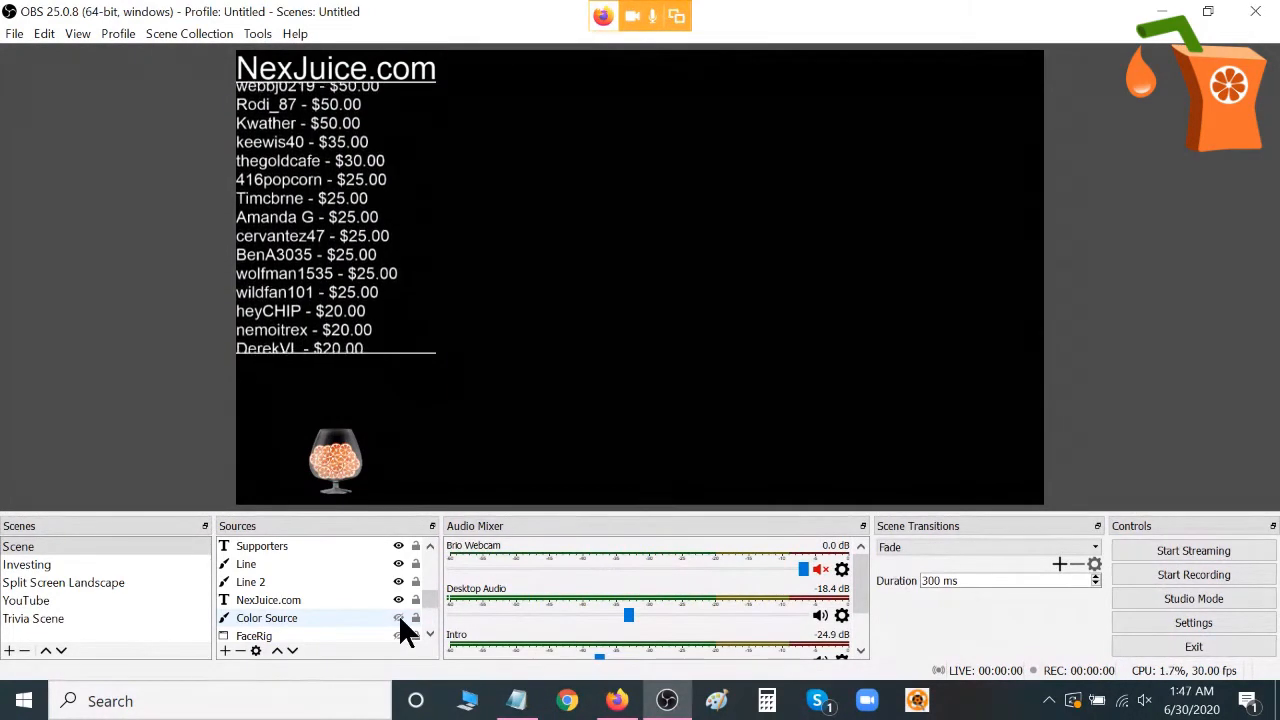
click(399, 618)
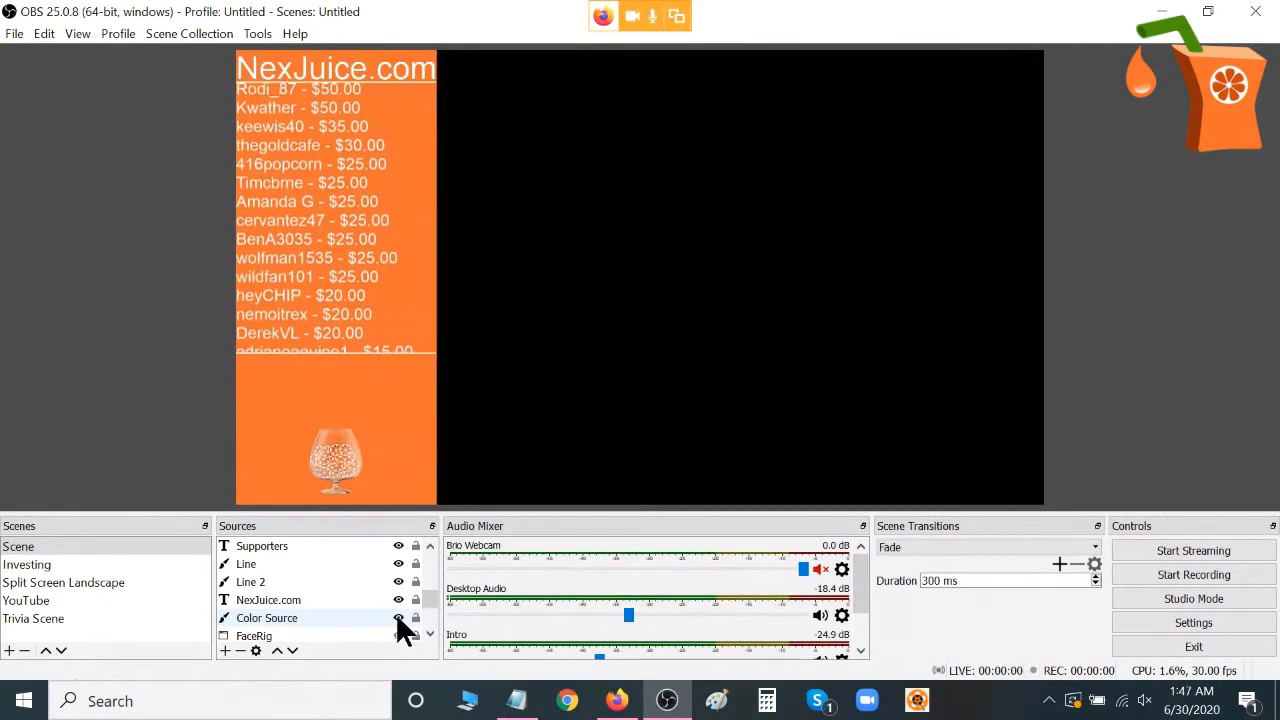
click(397, 616)
click(398, 617)
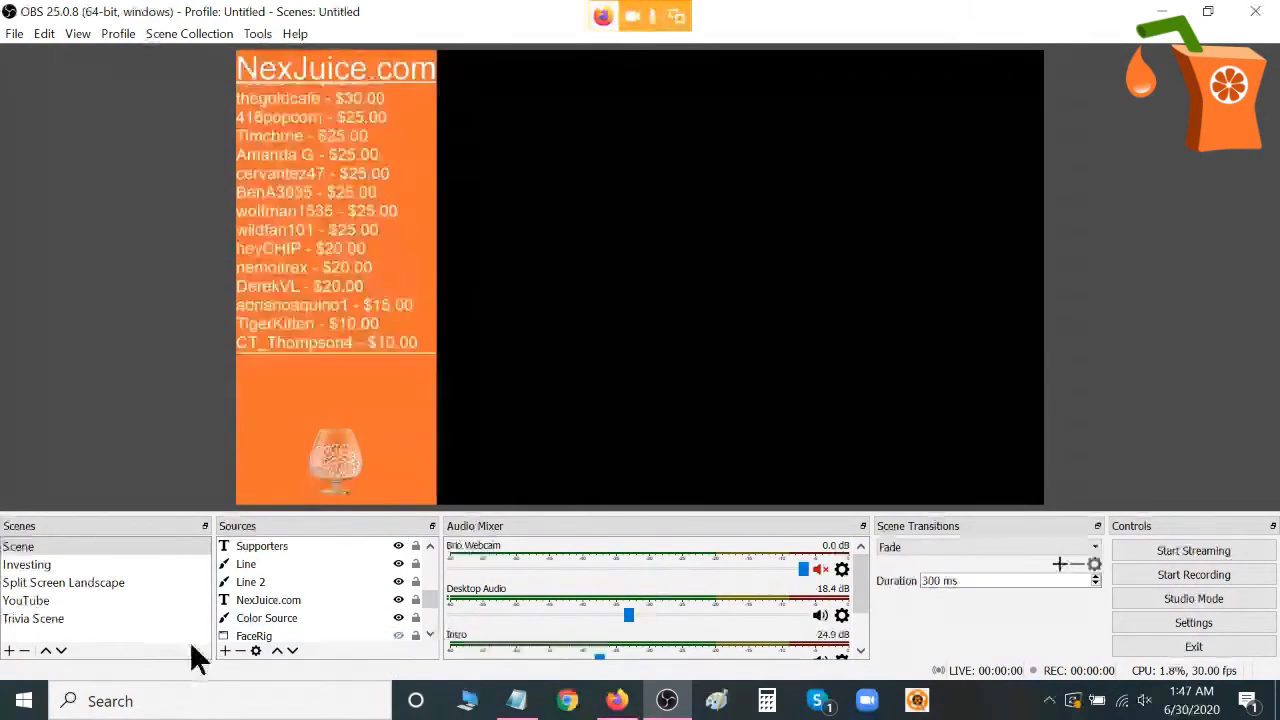
Lower the Mic/Aux volume in the audio mixer to about -4.1 dB.
click(224, 648)
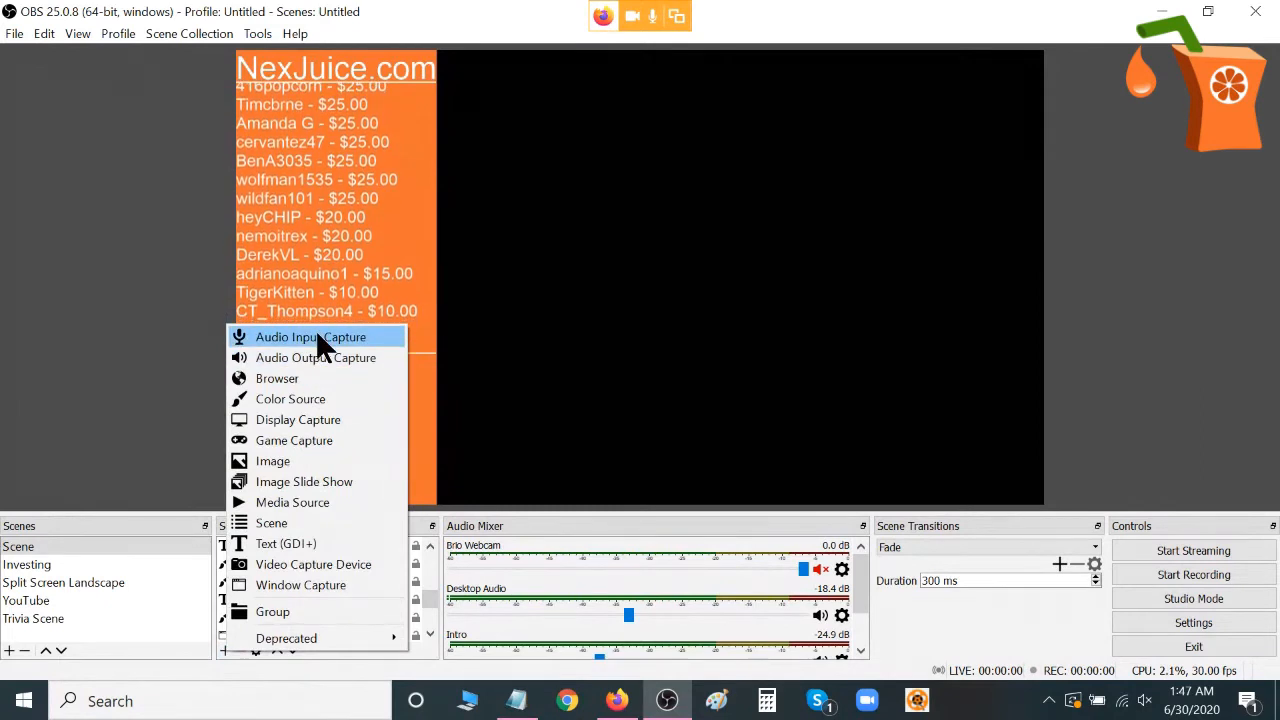
click(859, 574)
drag(857, 572, 856, 608)
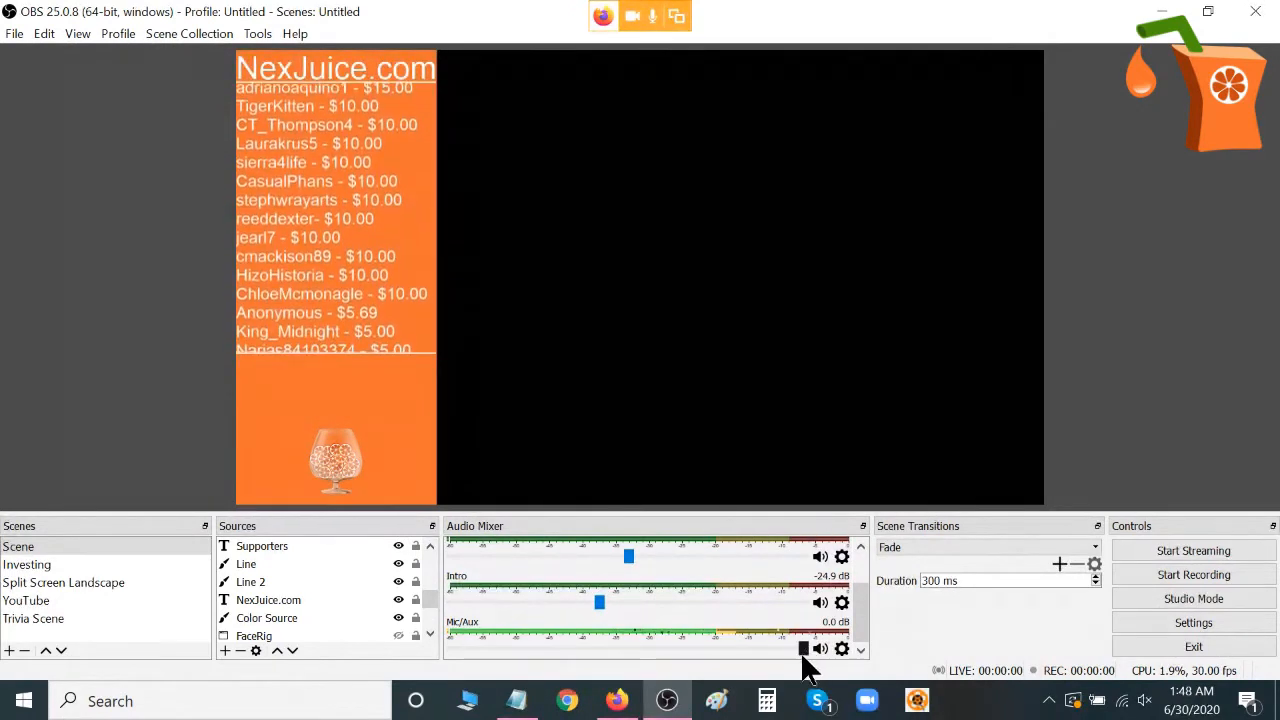
drag(799, 645, 740, 656)
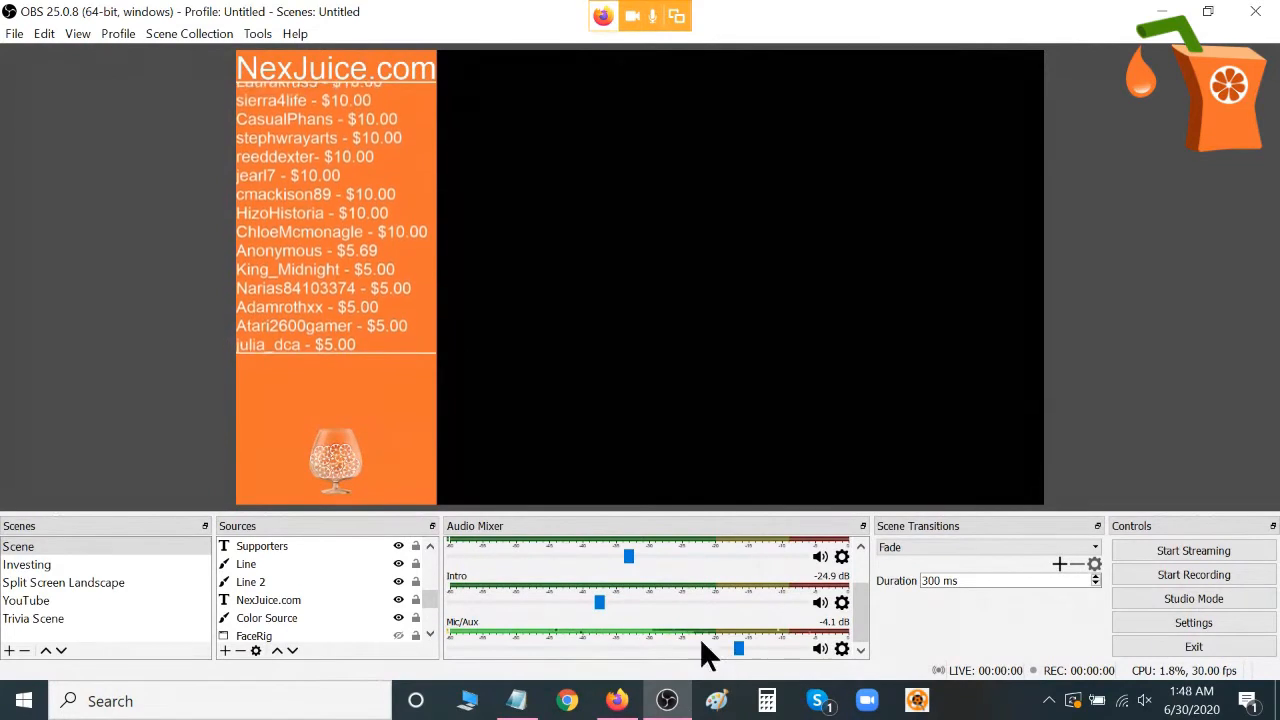
Choose Microphone (Yeti Stereo Microphone) as the device for the Mic/Aux audio input and confirm its properties.
click(837, 647)
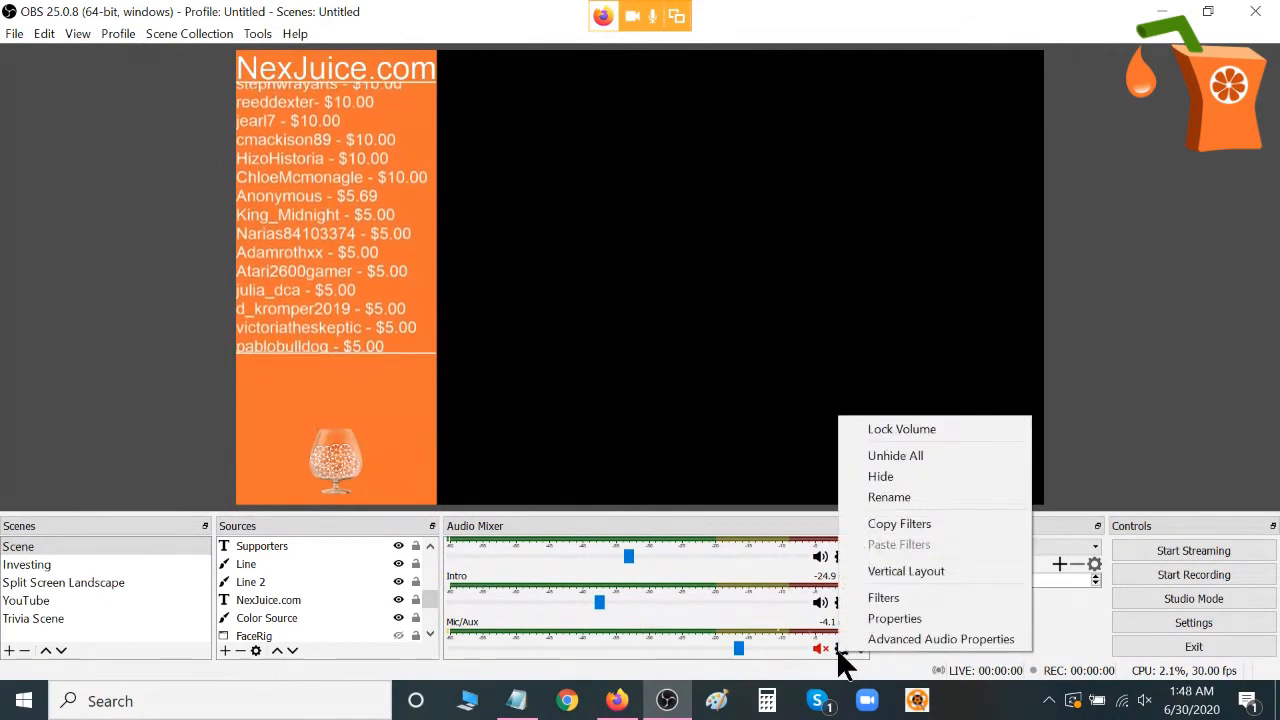
click(881, 618)
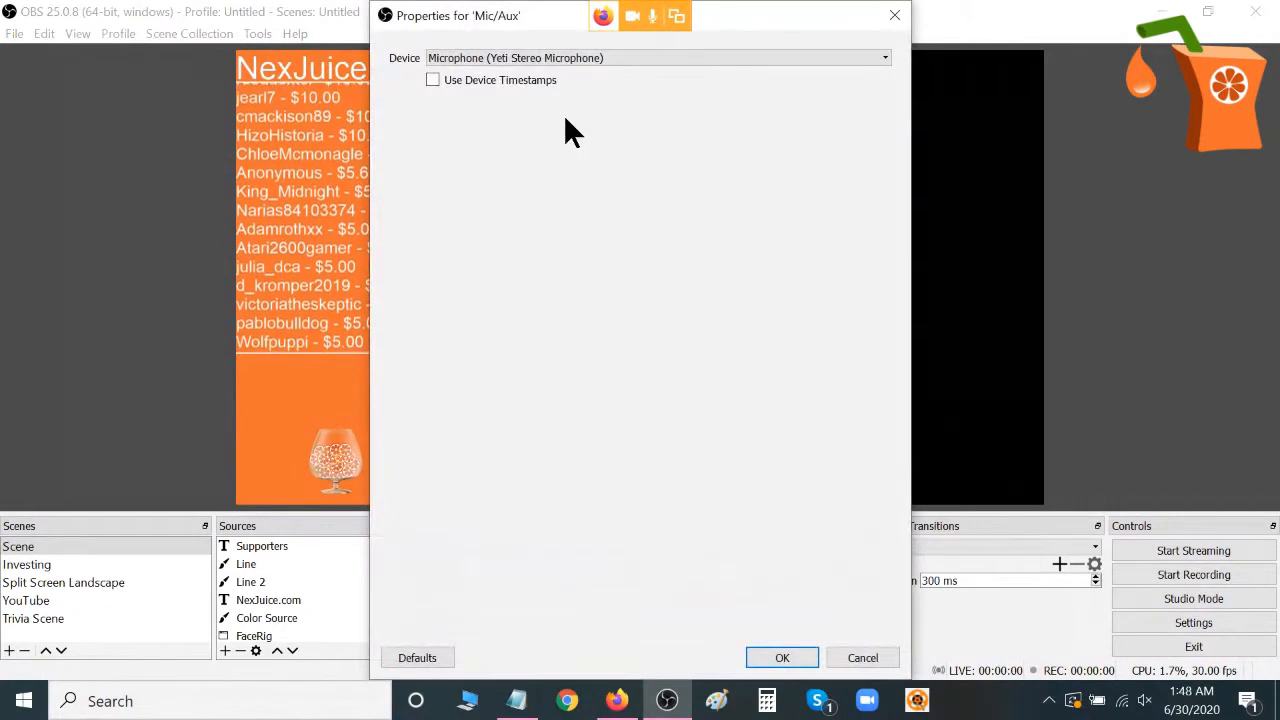
click(537, 58)
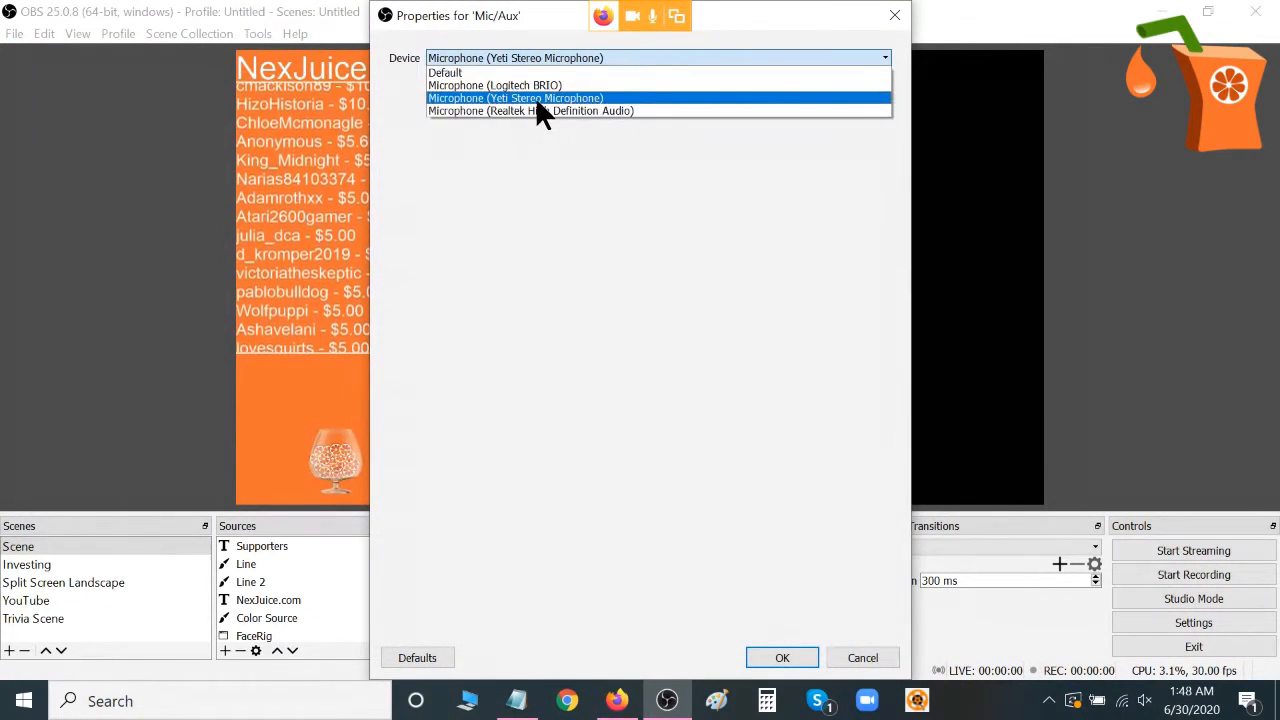
click(535, 98)
click(781, 659)
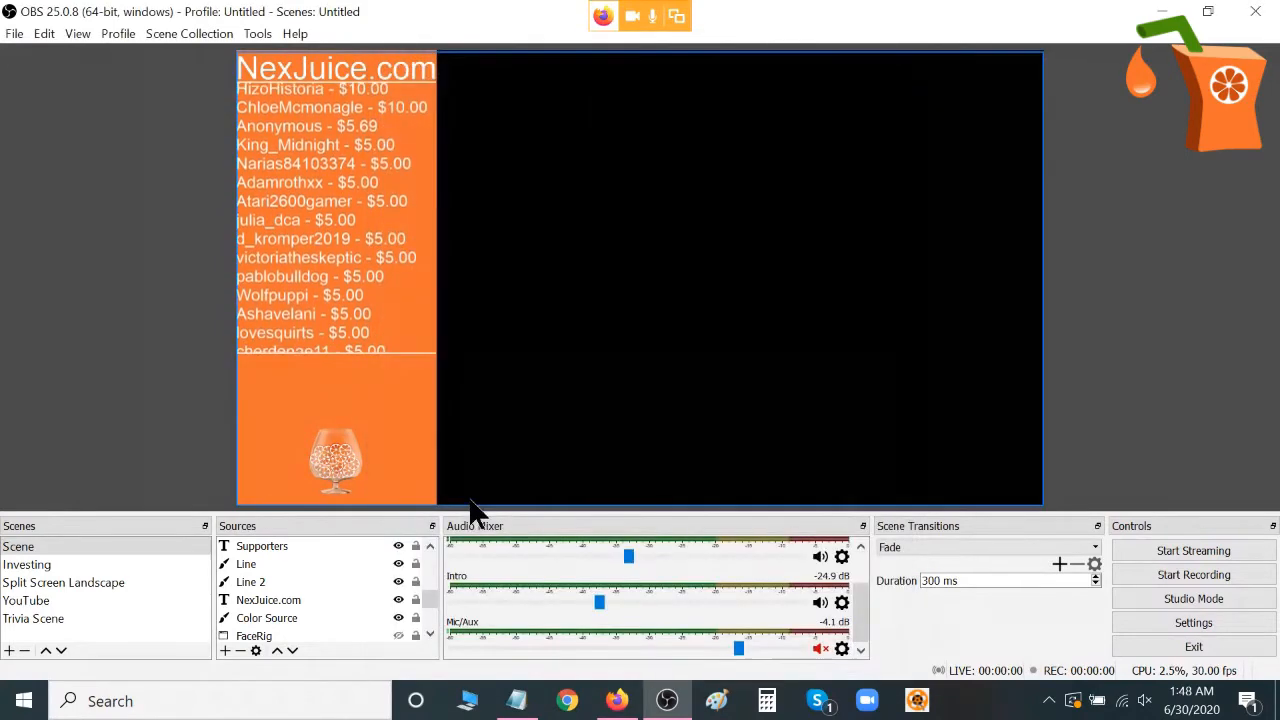
Add a new Browser source to the scene, accepting the default URL and the 800 by 600 size.
click(226, 648)
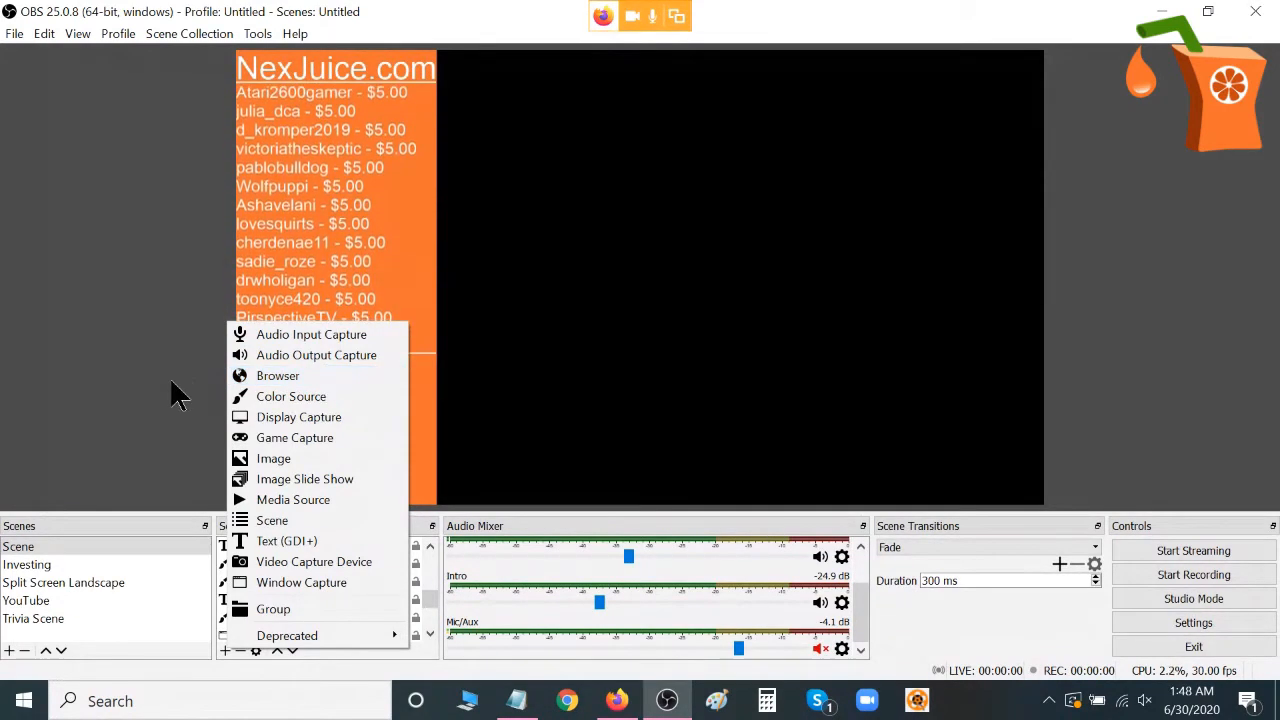
click(271, 374)
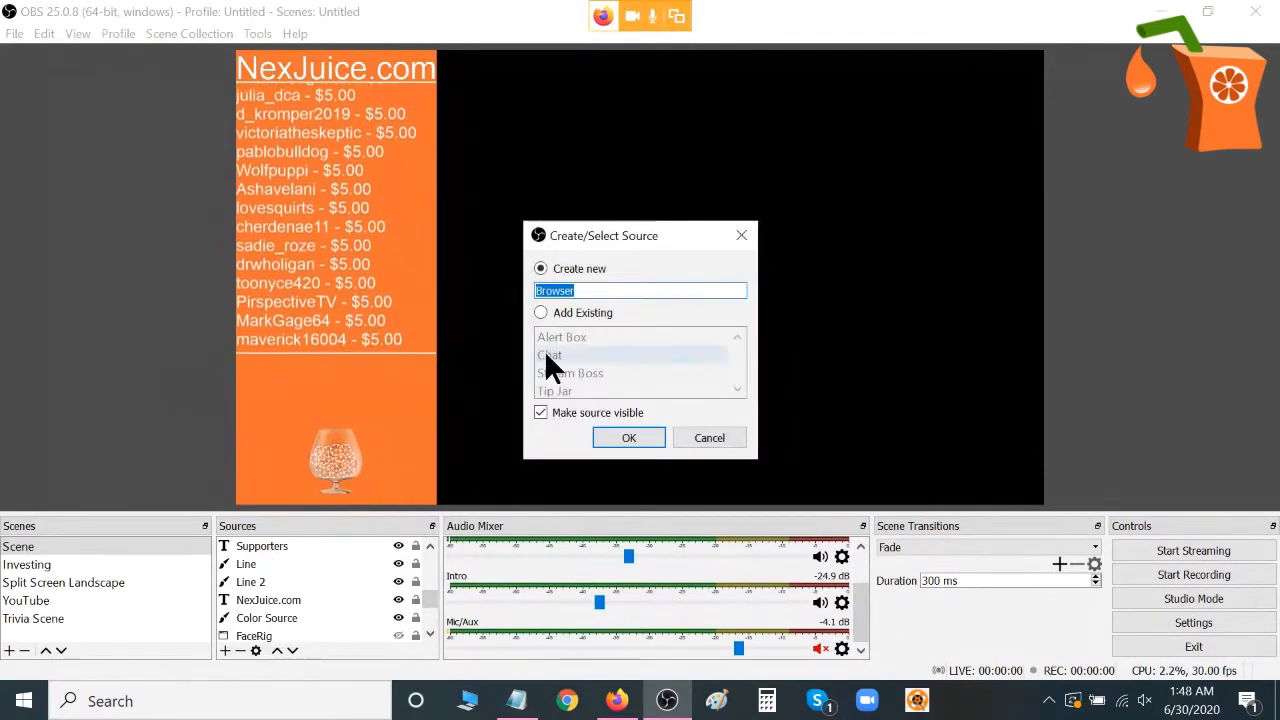
click(633, 441)
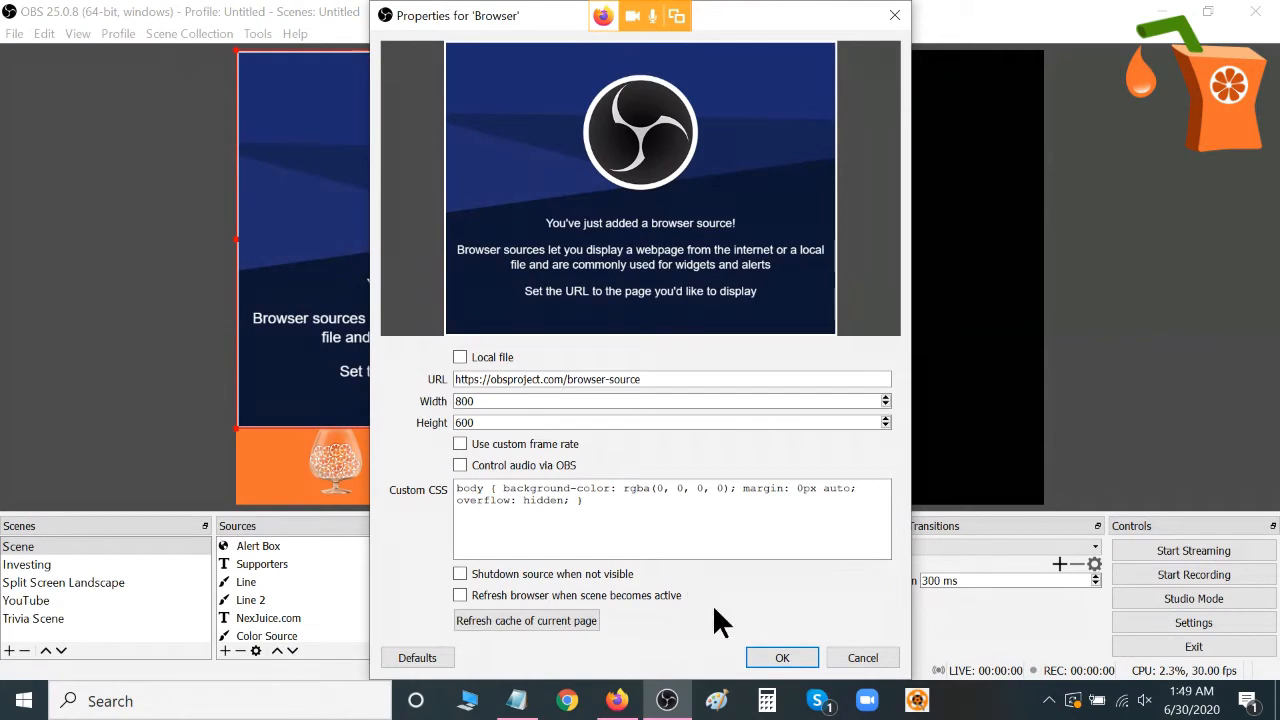
click(780, 658)
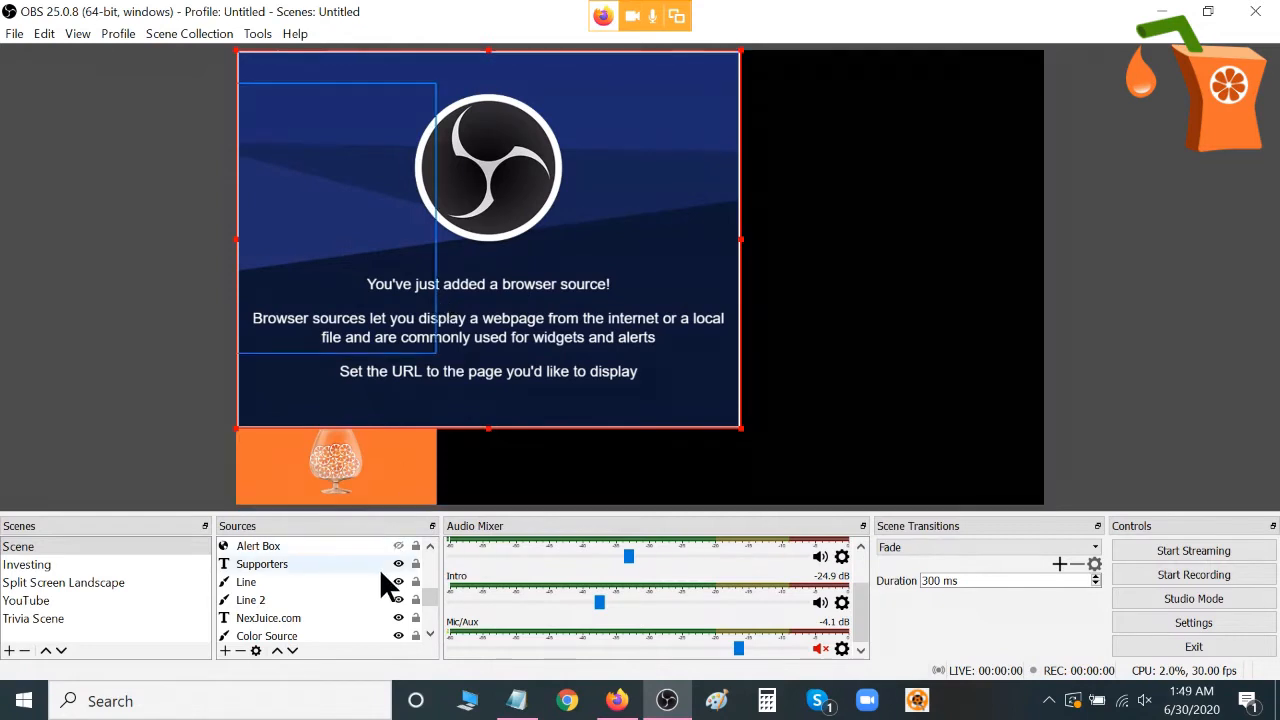
Remove the Browser source from the scene.
drag(431, 601, 372, 534)
right_click(329, 546)
click(392, 300)
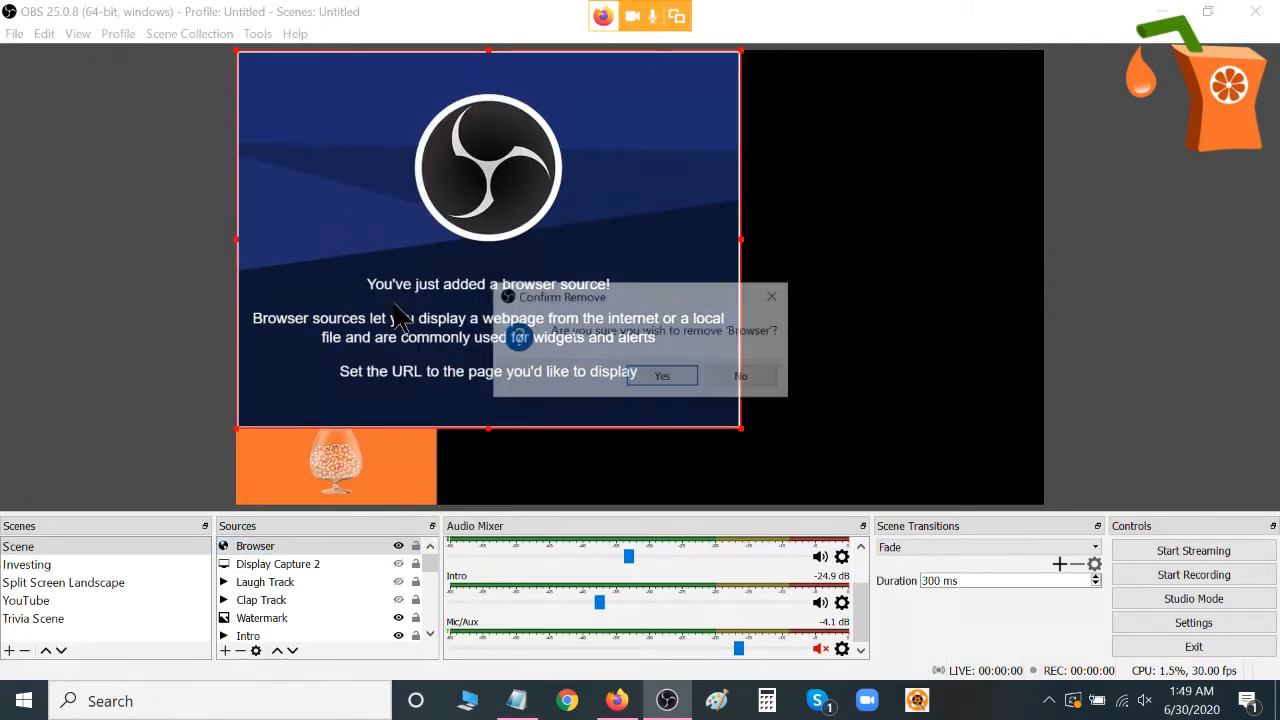
key(Return)
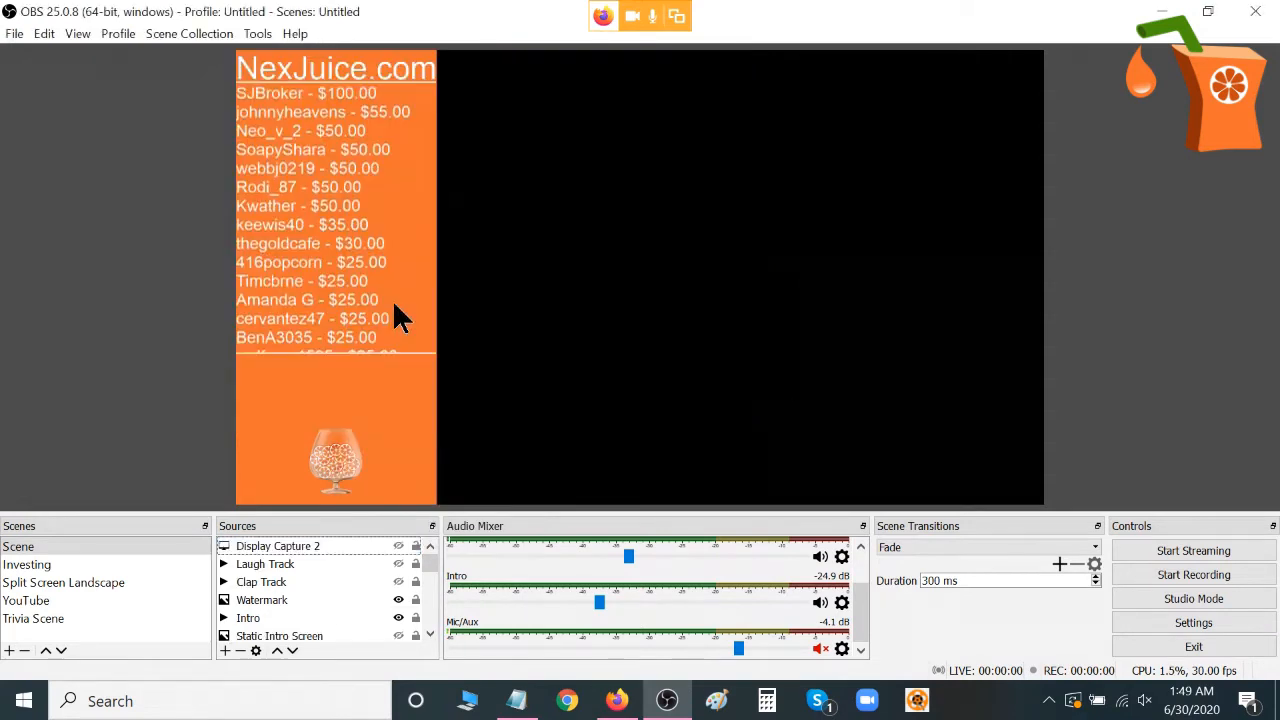
Examine the Tip Jar source's properties, including its widget URL and size, then close them.
click(429, 610)
click(273, 620)
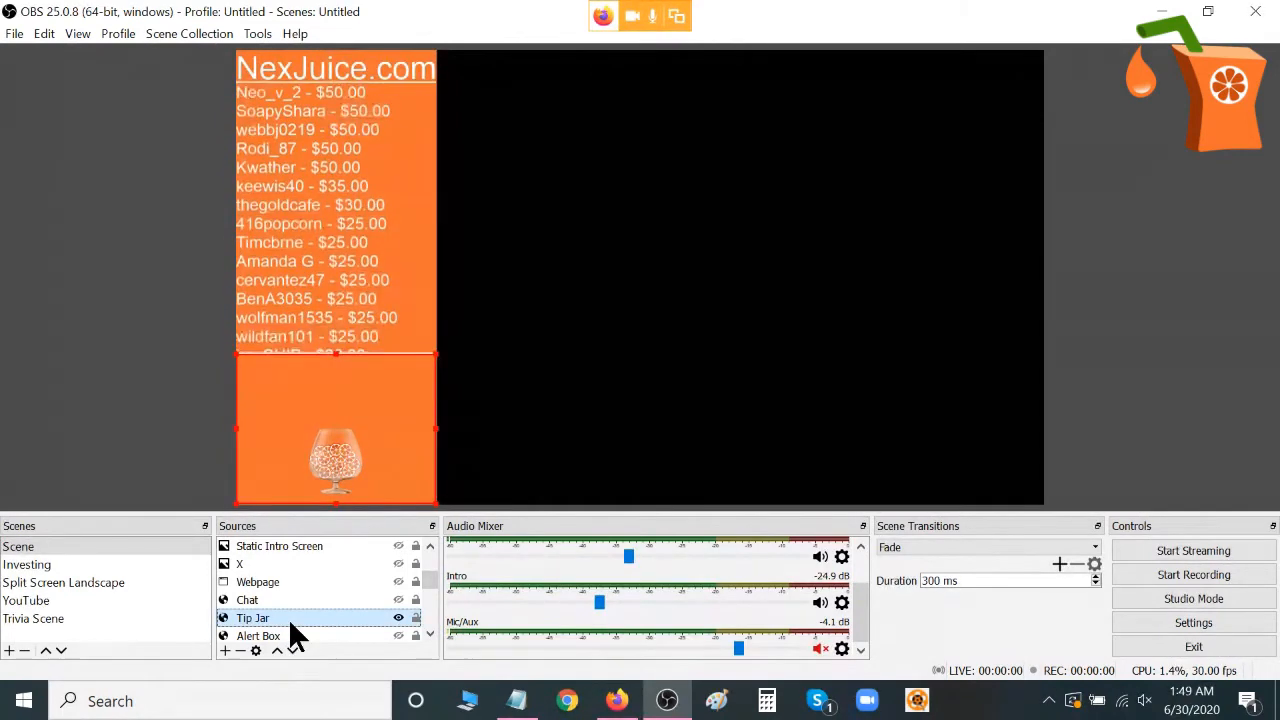
double_click(288, 618)
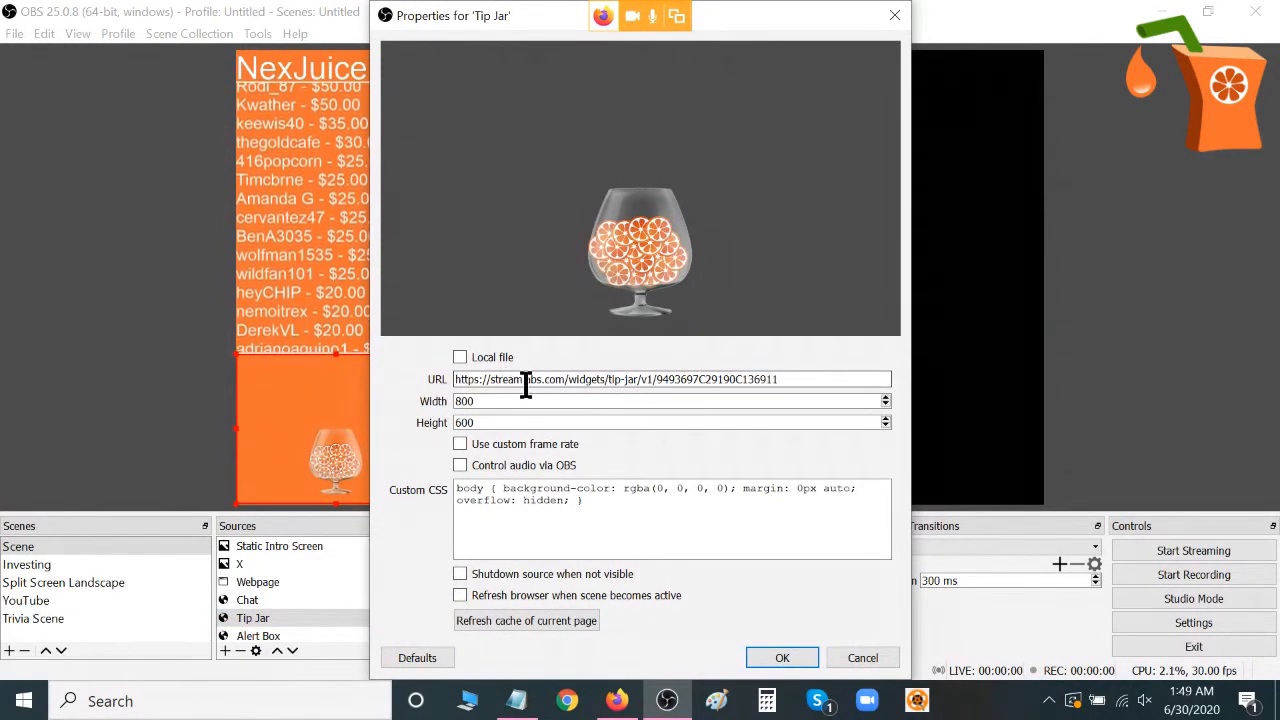
click(782, 658)
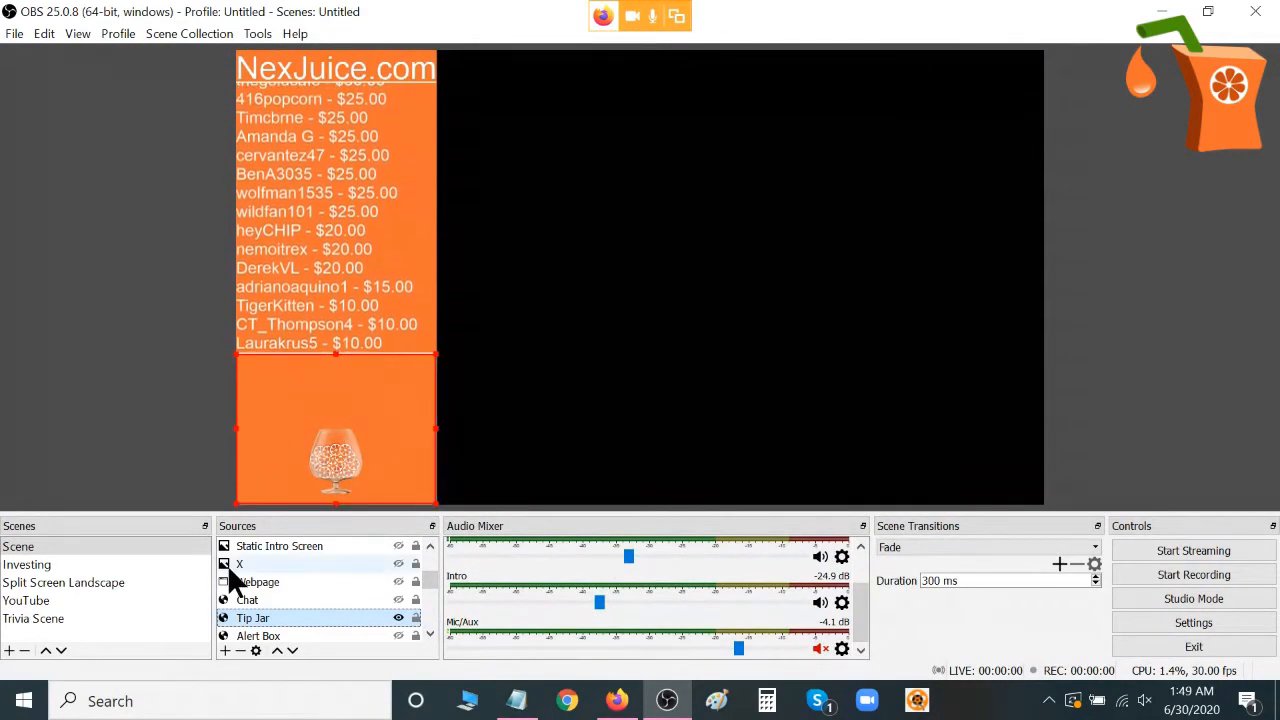
Add a new color source named Color Source 3 in white (#ffffffff) at 1920 by 1080.
click(226, 651)
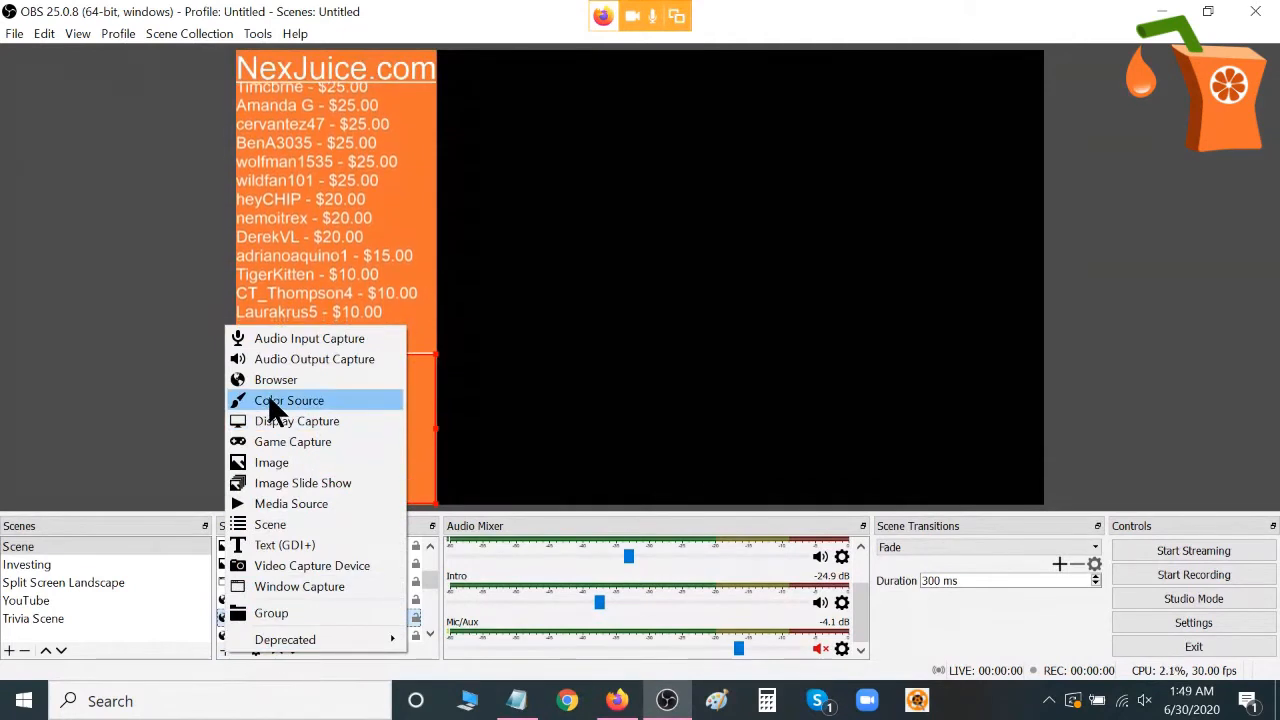
click(152, 377)
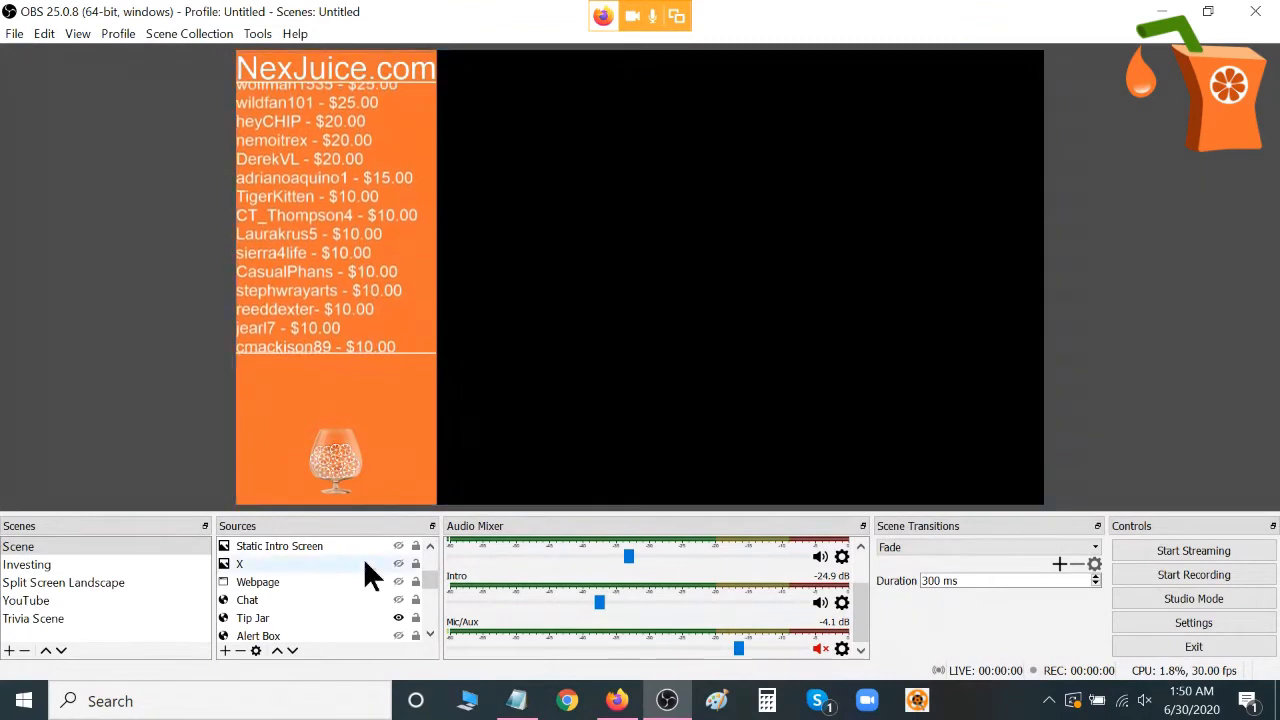
click(225, 649)
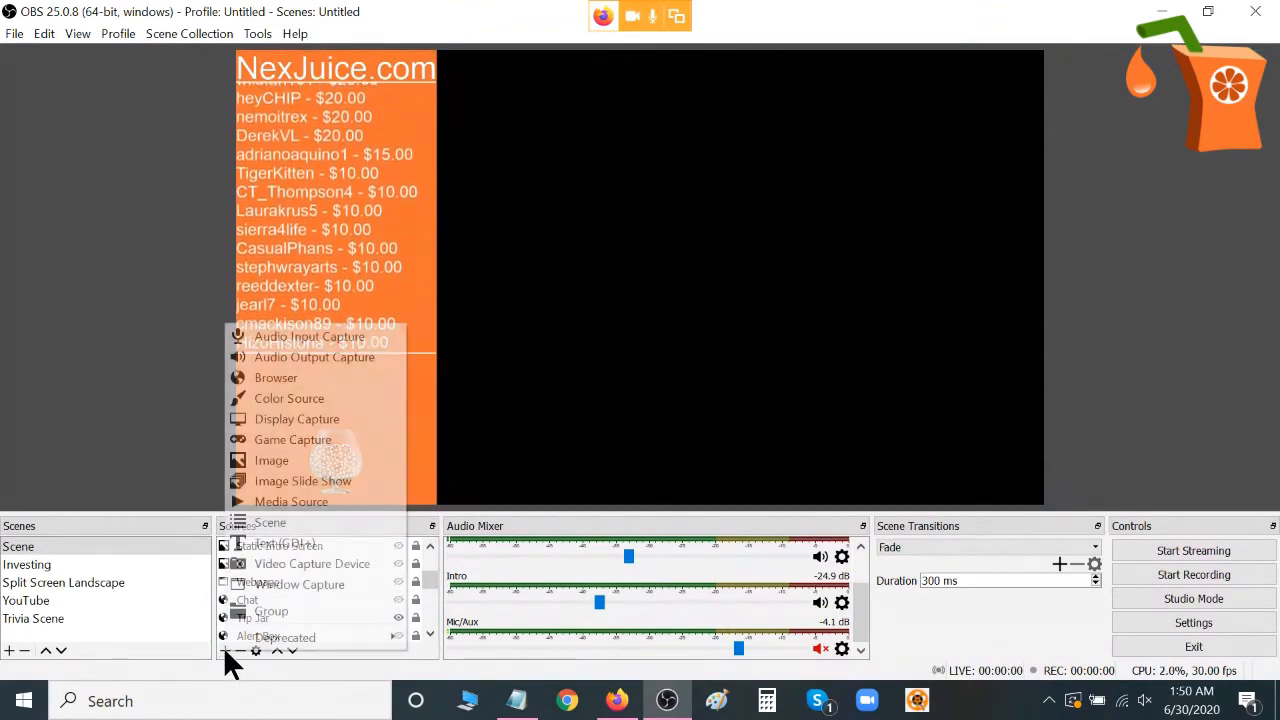
click(283, 398)
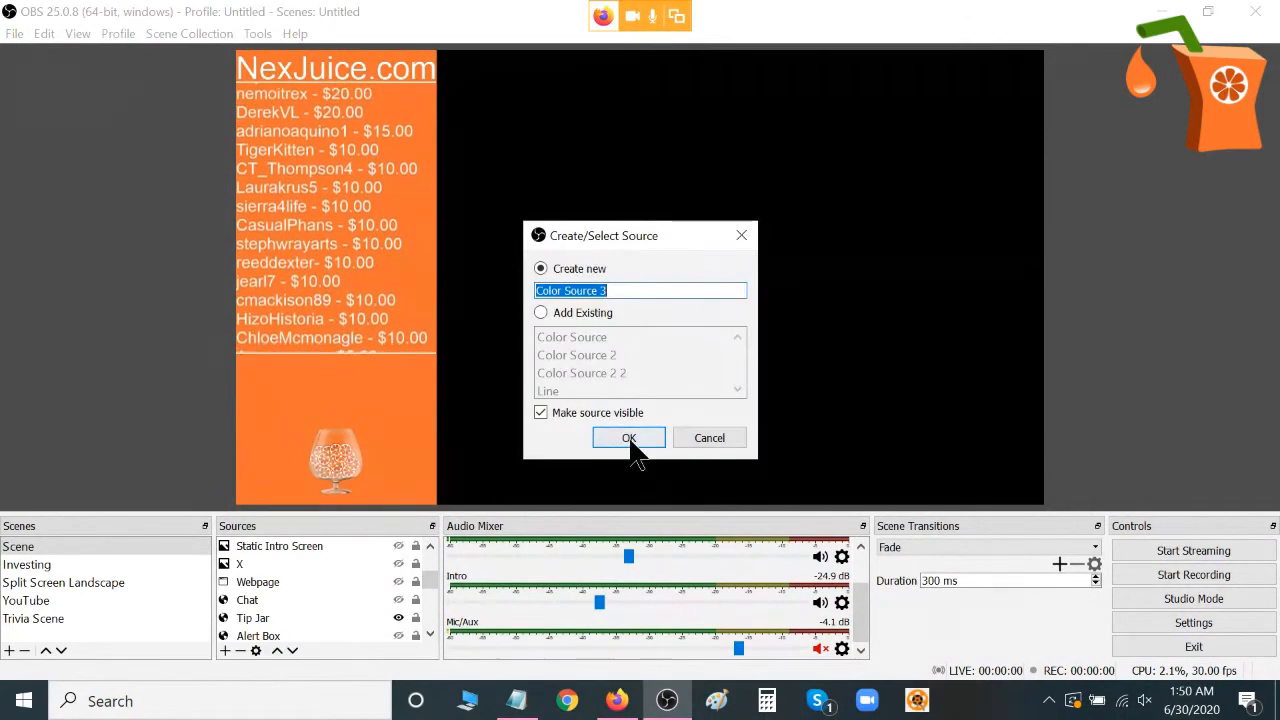
click(628, 434)
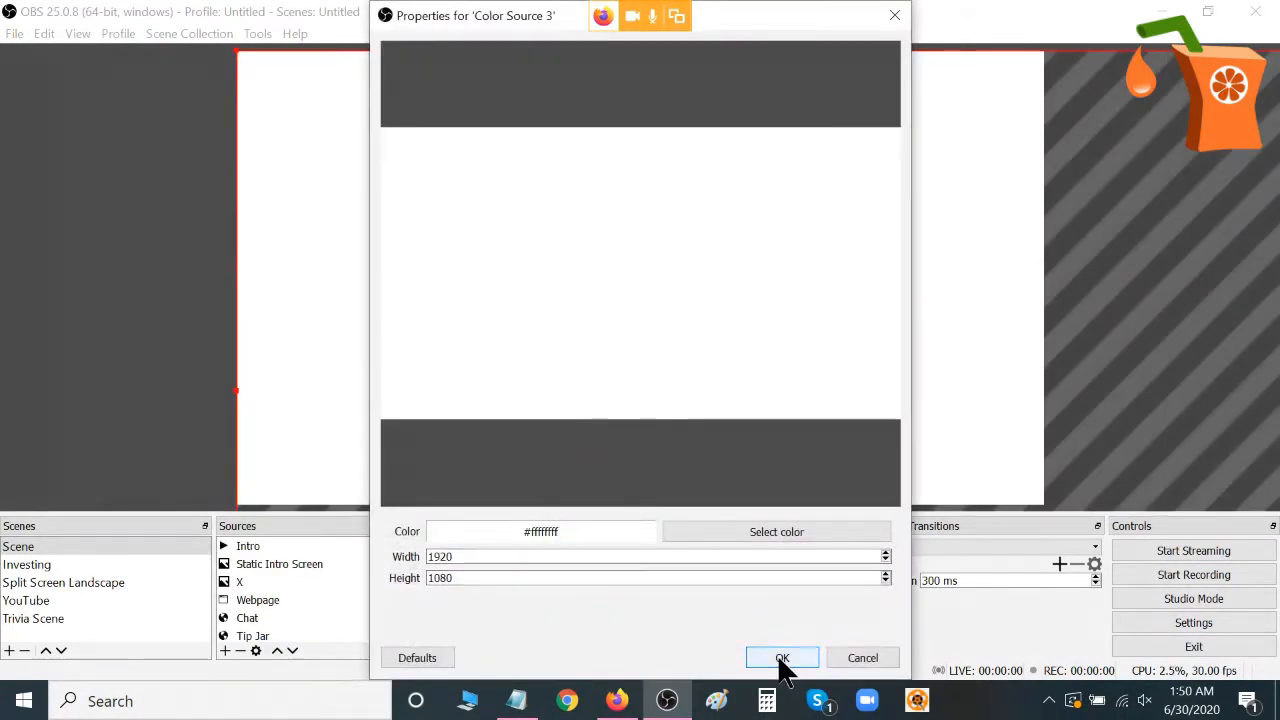
click(782, 658)
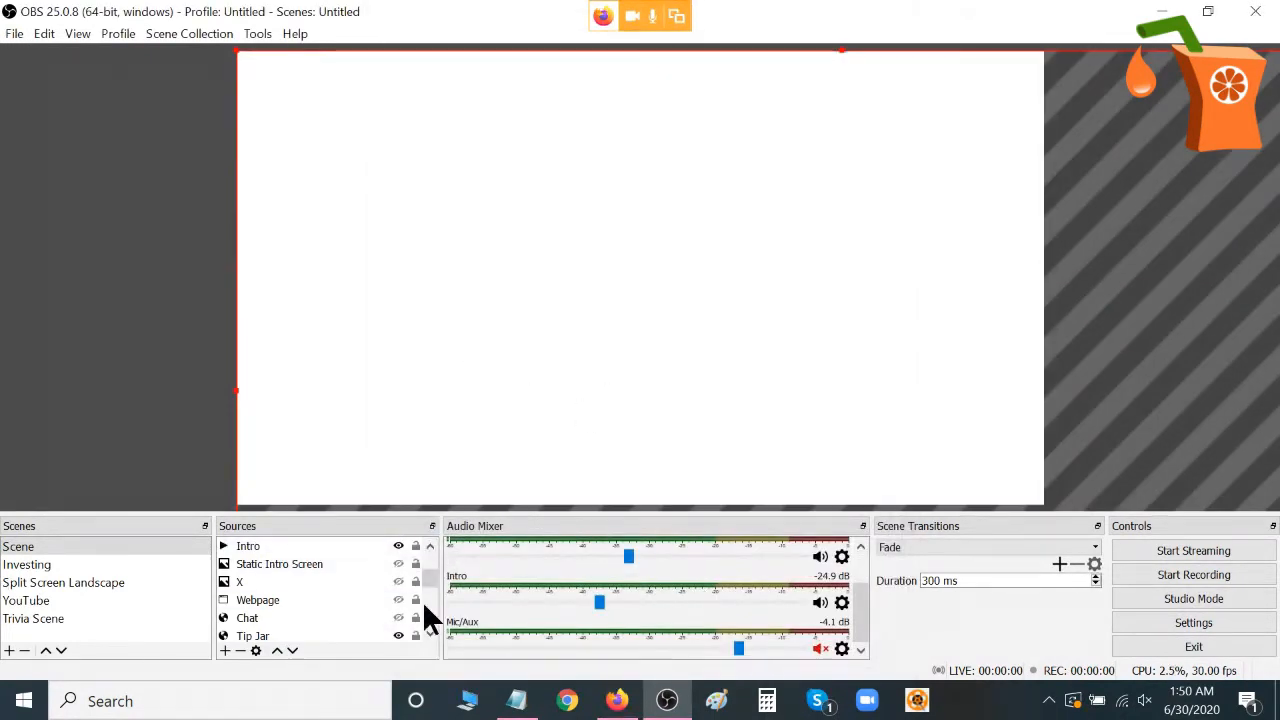
Fit Color Source 3 to the screen, then shrink it to a small rectangle in the canvas's upper-left corner.
drag(428, 572, 426, 552)
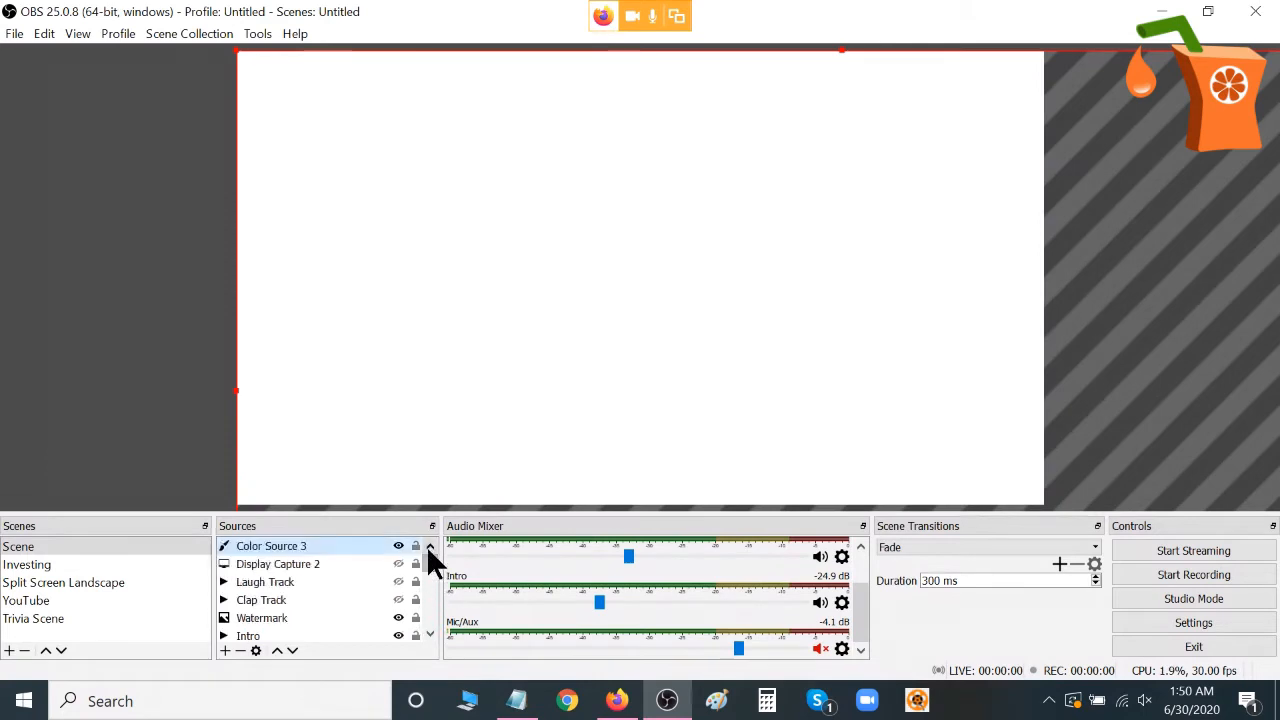
right_click(356, 542)
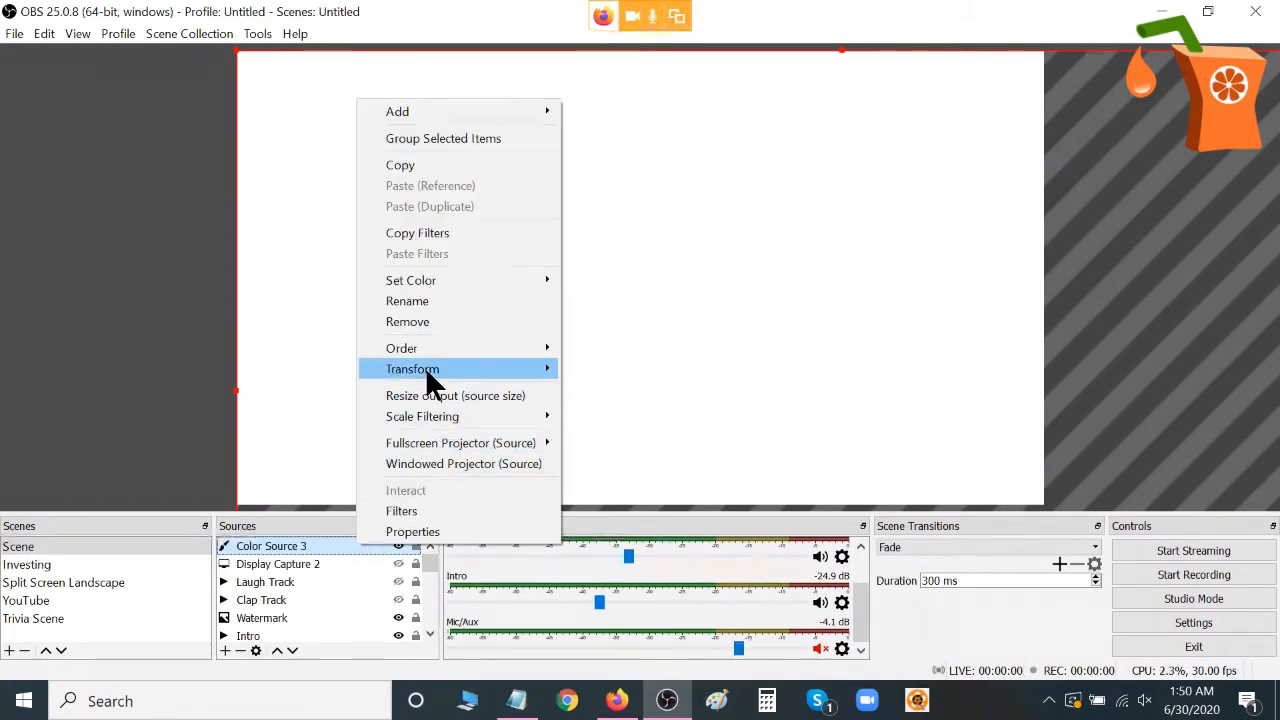
mouse_move(425, 367)
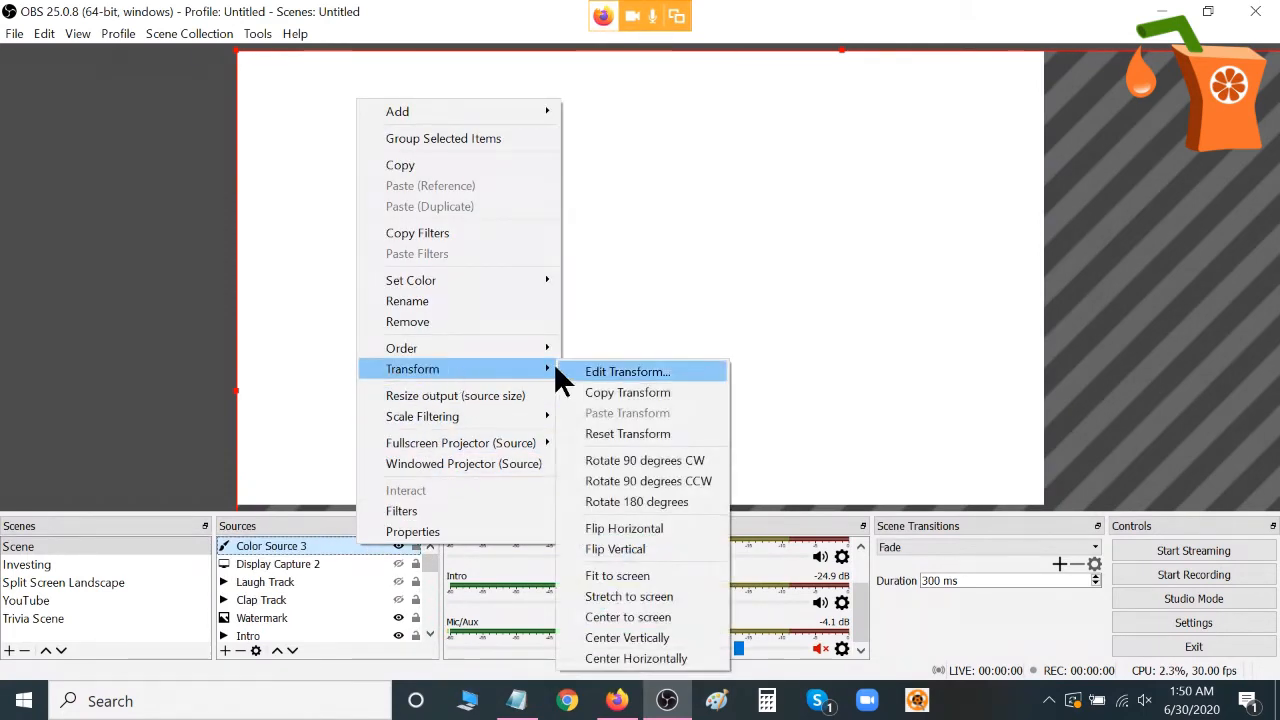
click(646, 575)
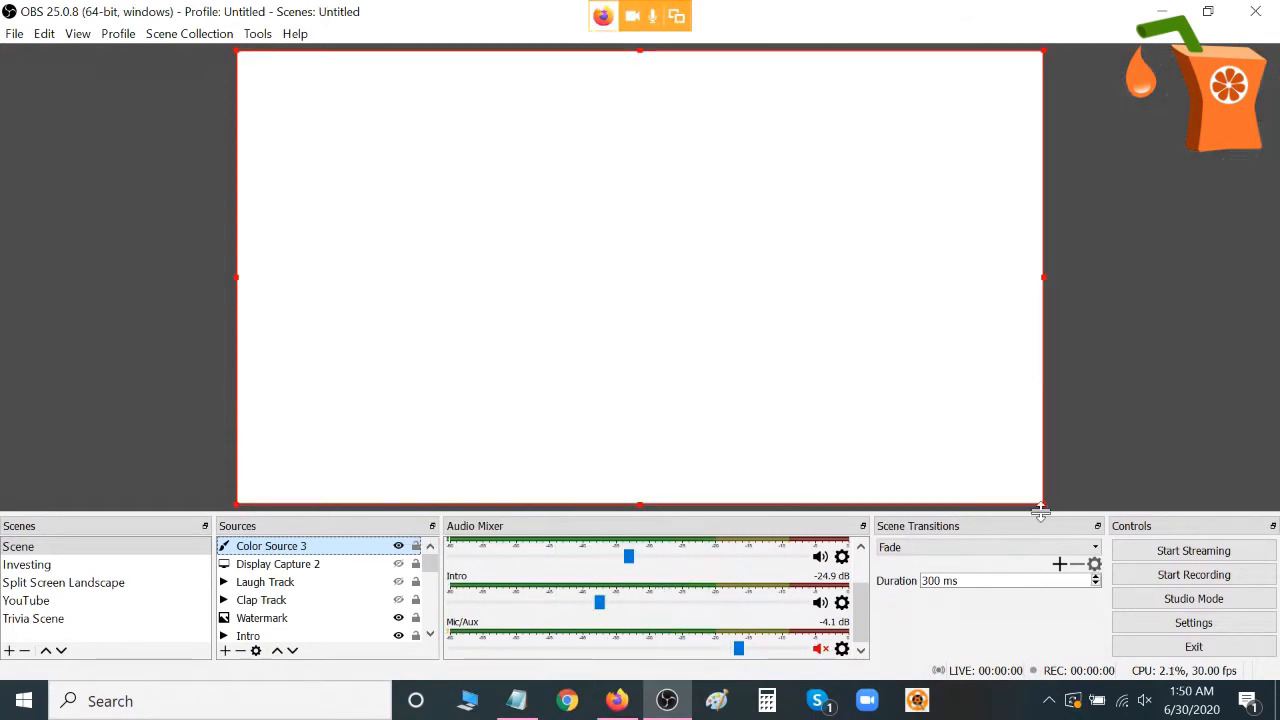
drag(1041, 501, 455, 195)
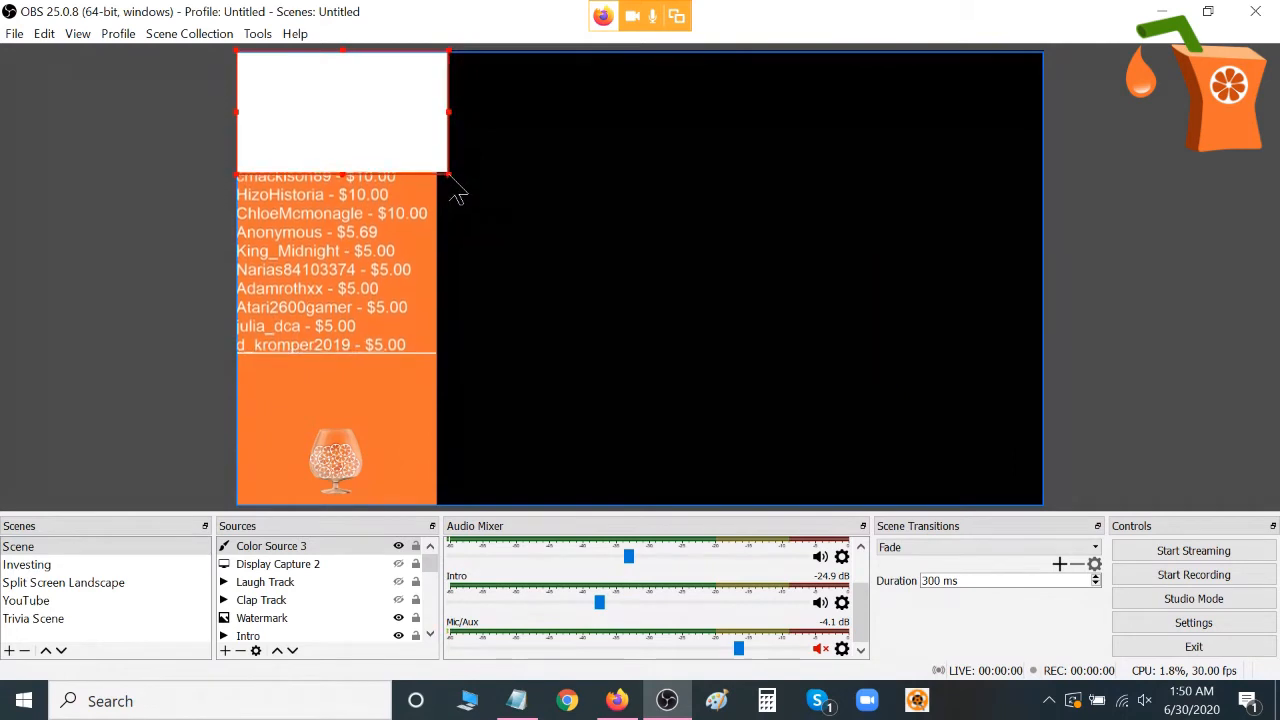
drag(450, 115, 461, 289)
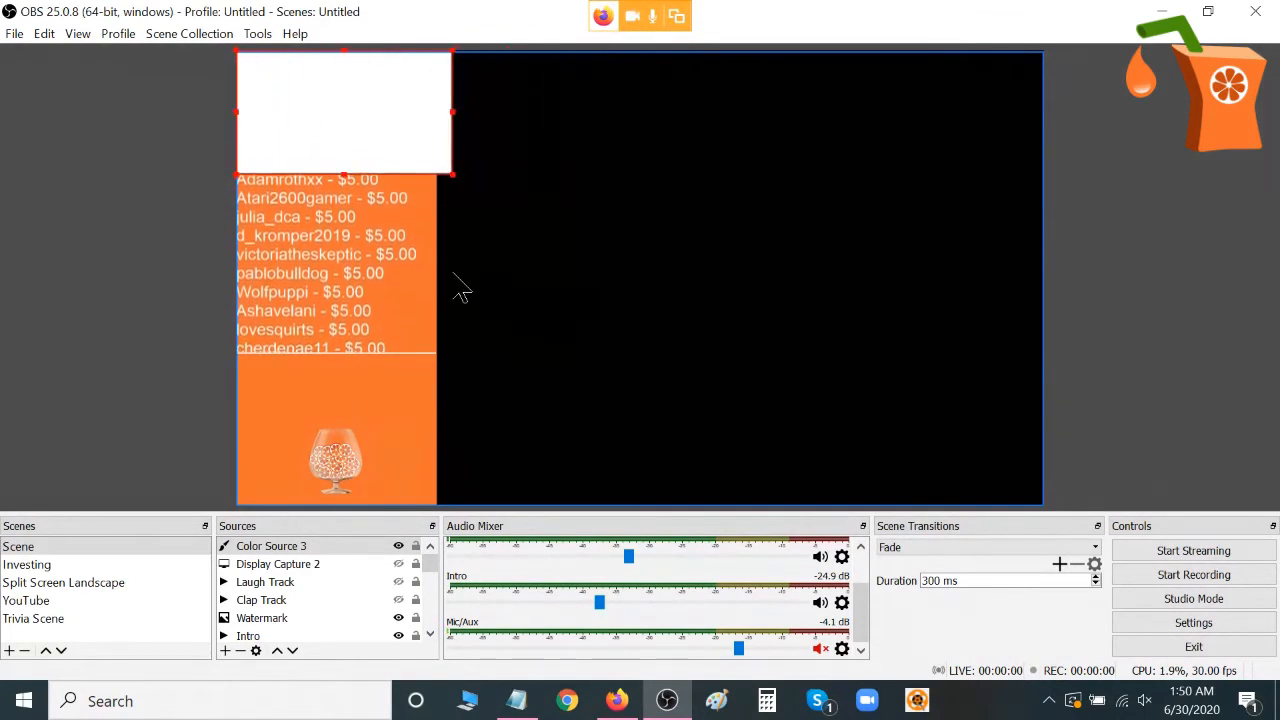
Stretch Color Source 3 to the full screen, then try resizing it from its edges, ending with a strip along the canvas's lower edge.
right_click(300, 556)
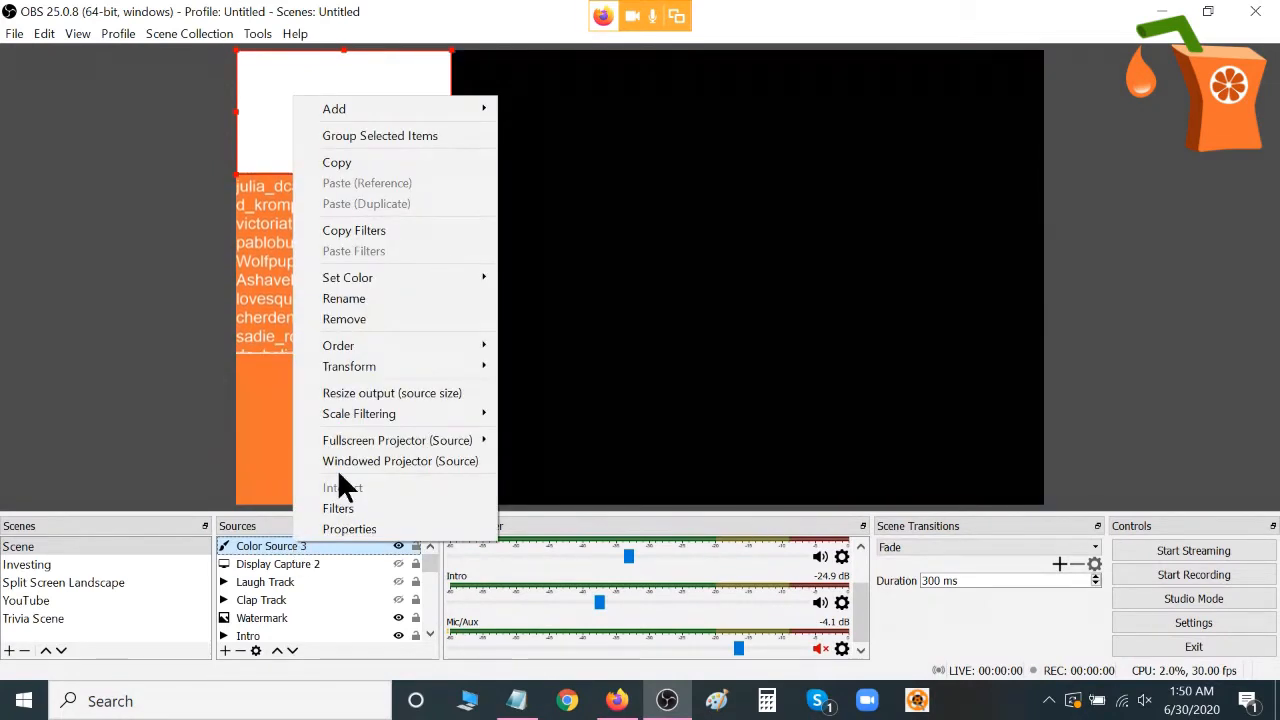
mouse_move(383, 366)
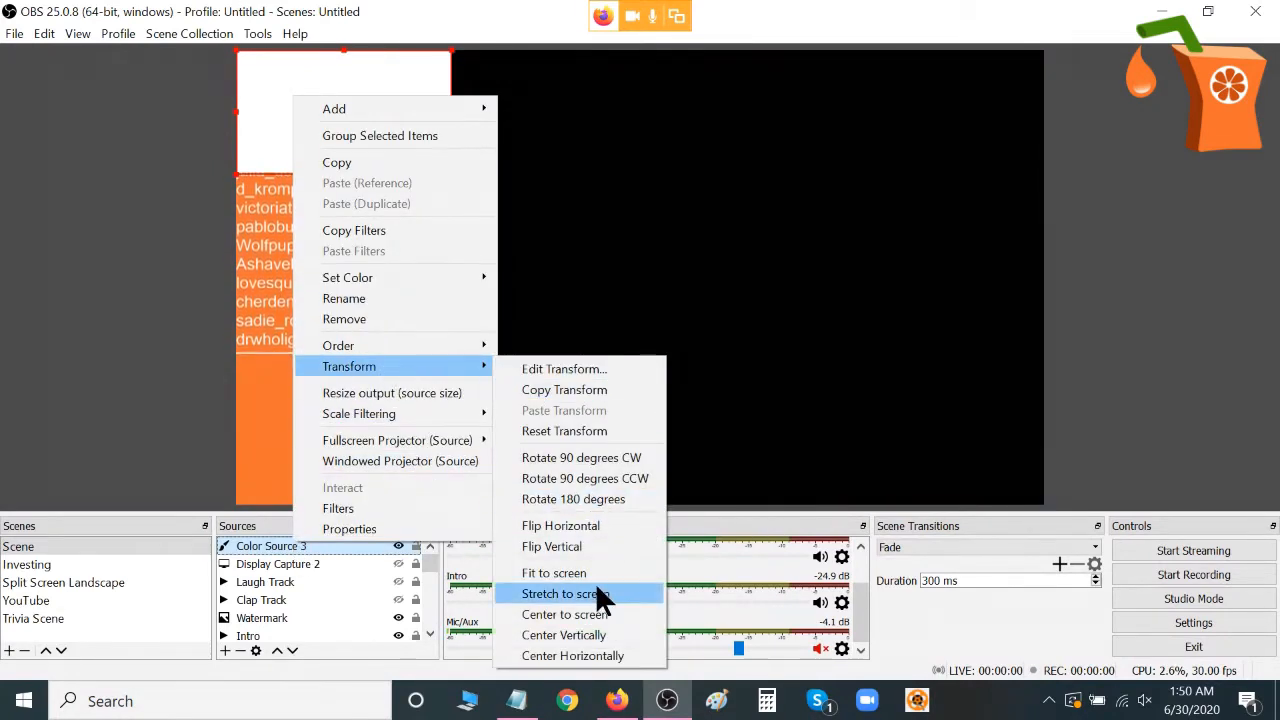
click(565, 594)
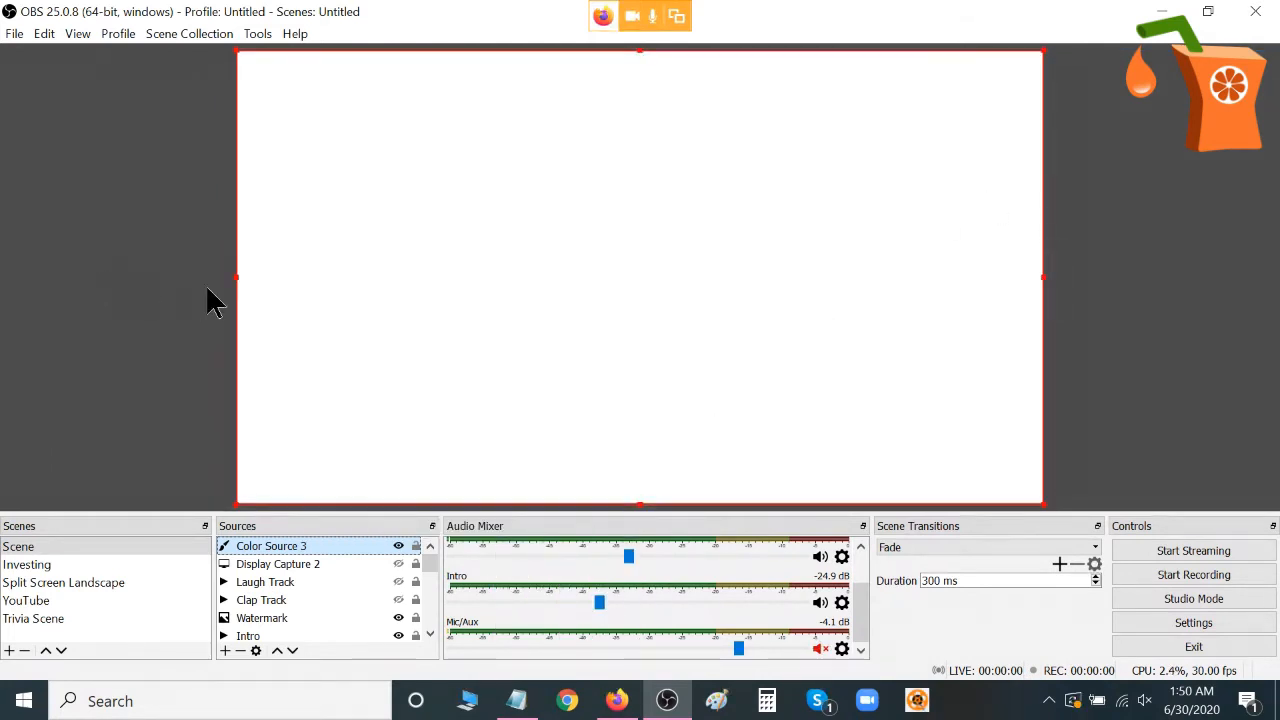
drag(237, 277, 849, 251)
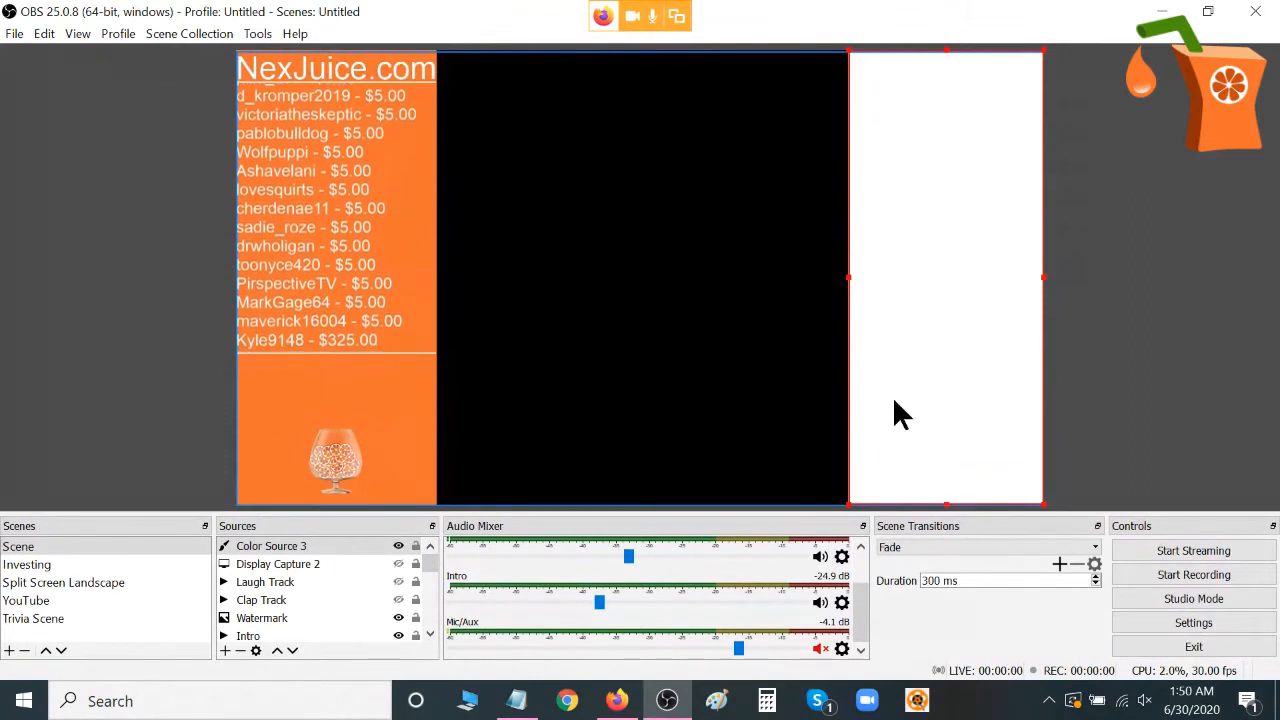
drag(849, 279, 223, 255)
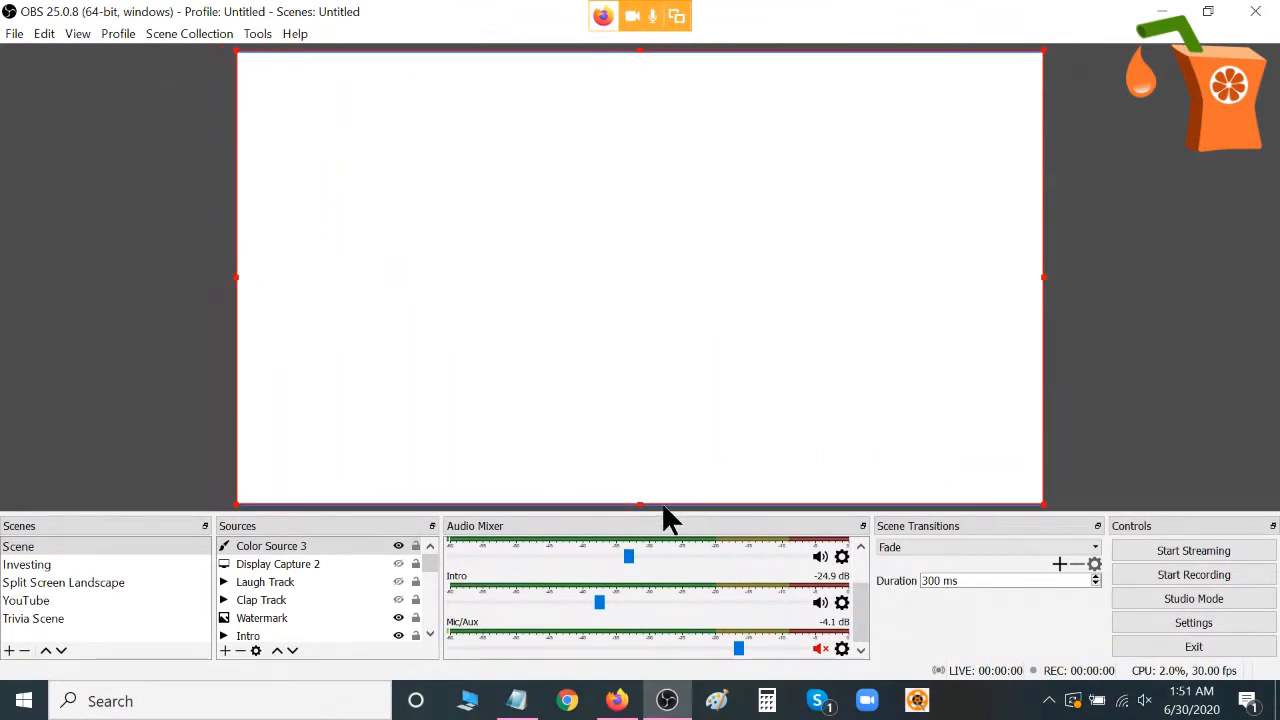
drag(640, 503, 596, 478)
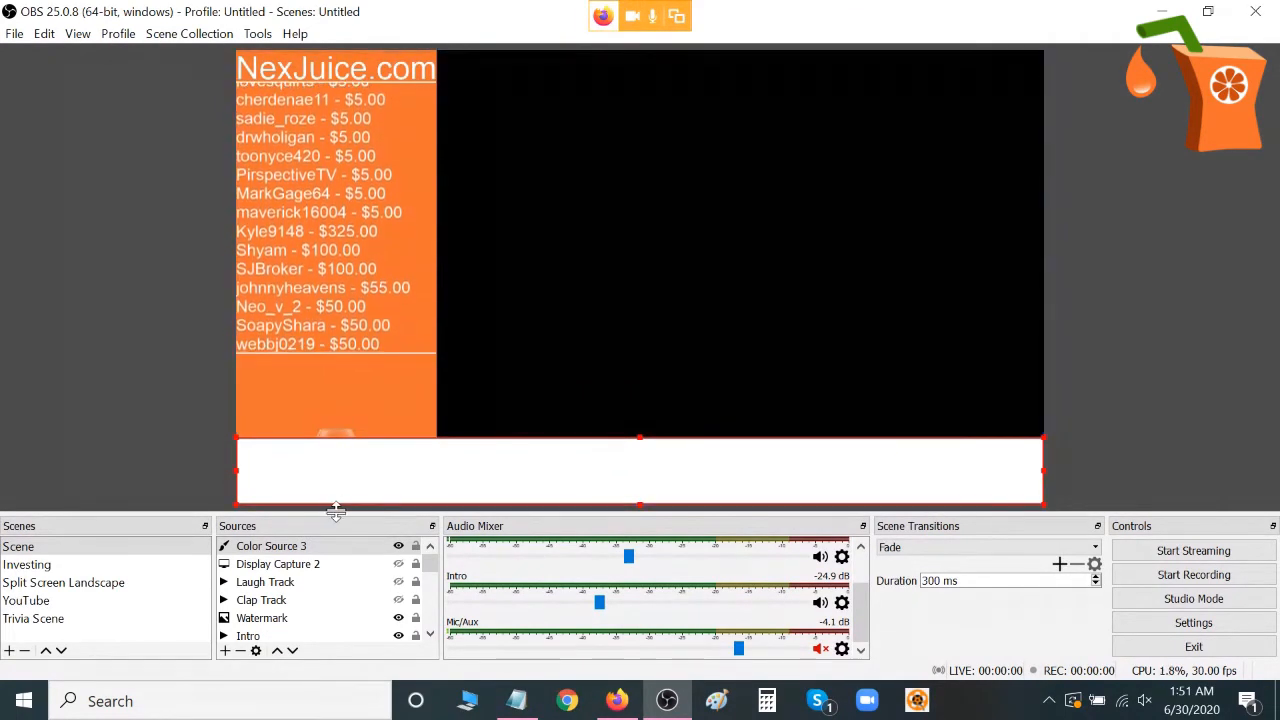
Remove Color Source 3 from the scene.
right_click(338, 545)
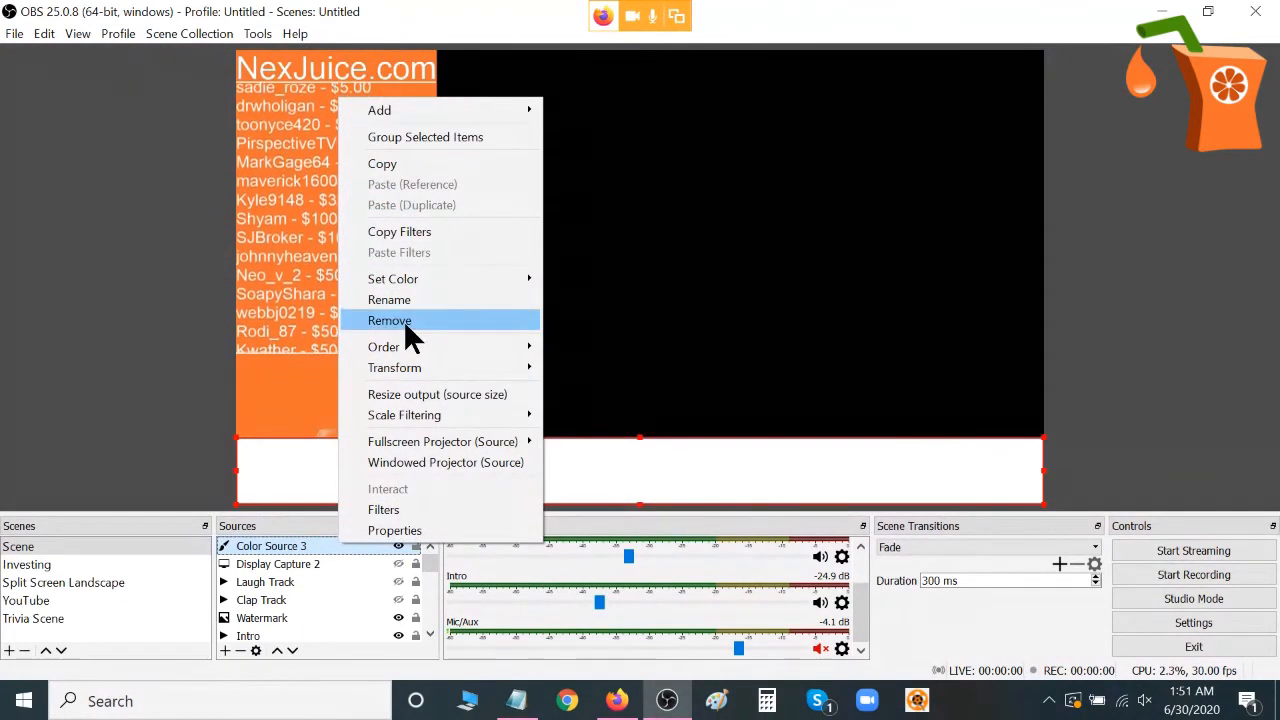
click(401, 320)
click(670, 385)
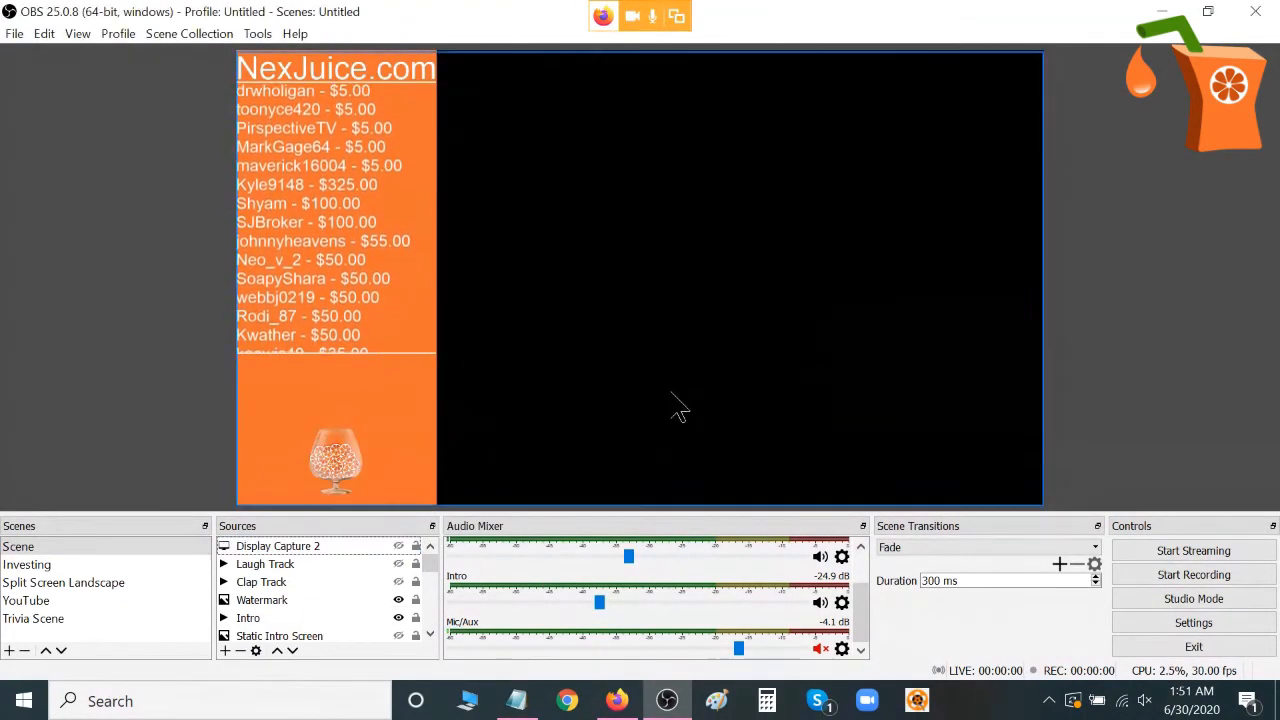
click(225, 651)
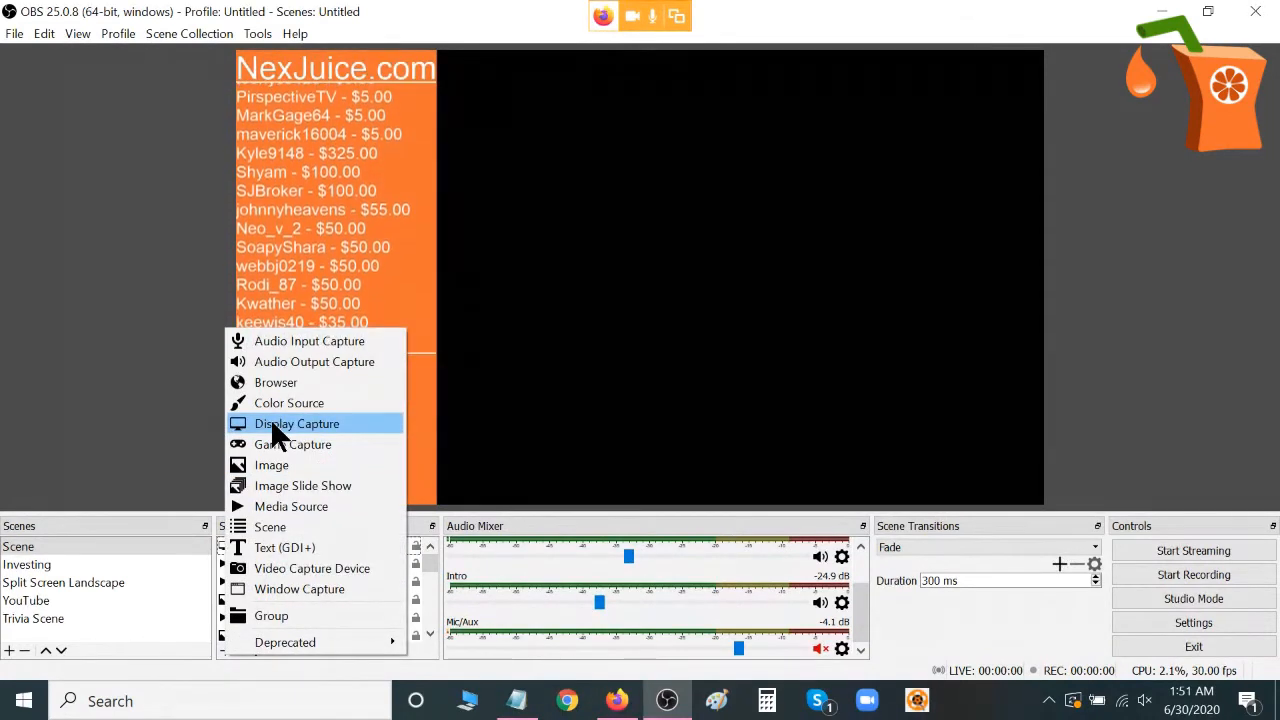
click(165, 420)
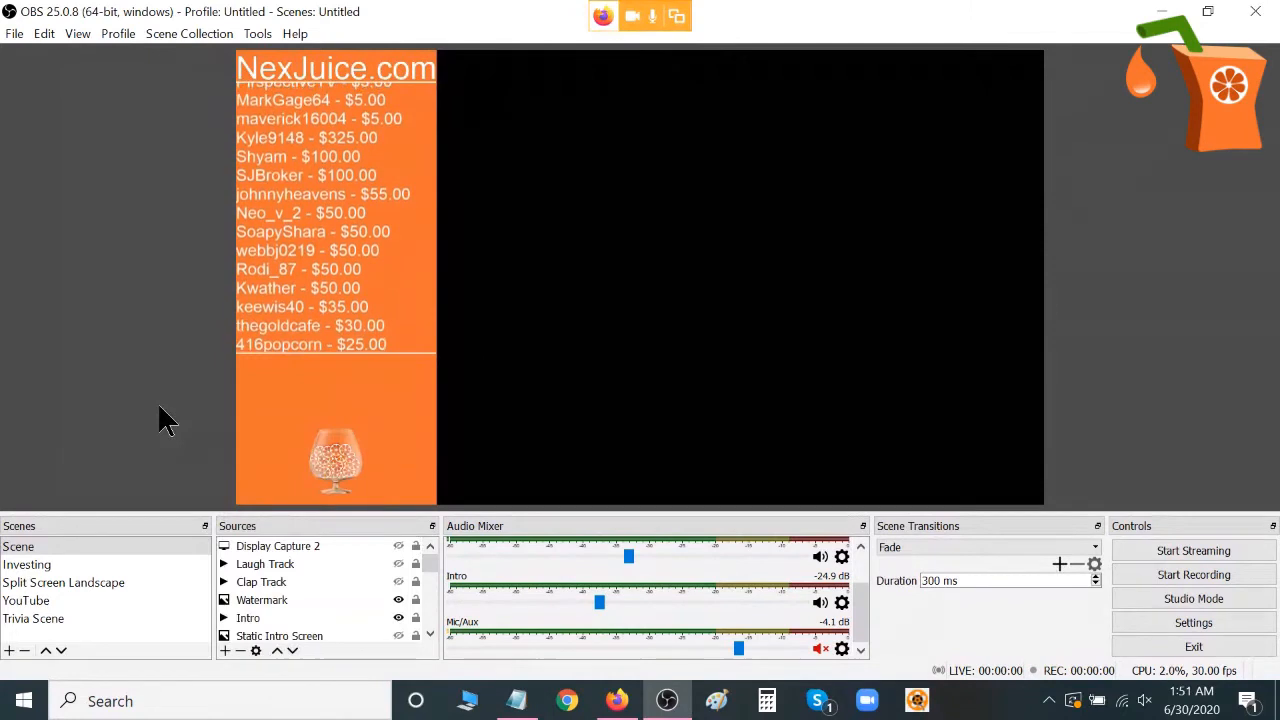
Show the Display Capture 2 source in the canvas, then hide it again.
click(393, 542)
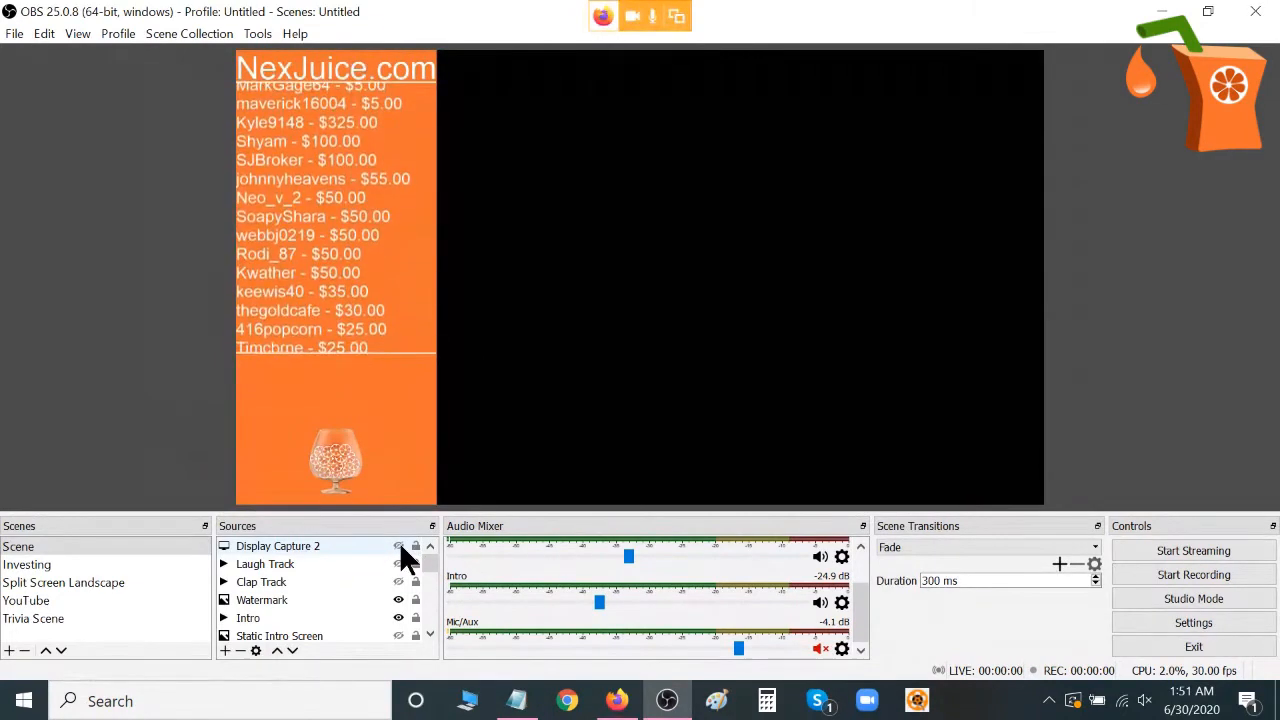
click(399, 546)
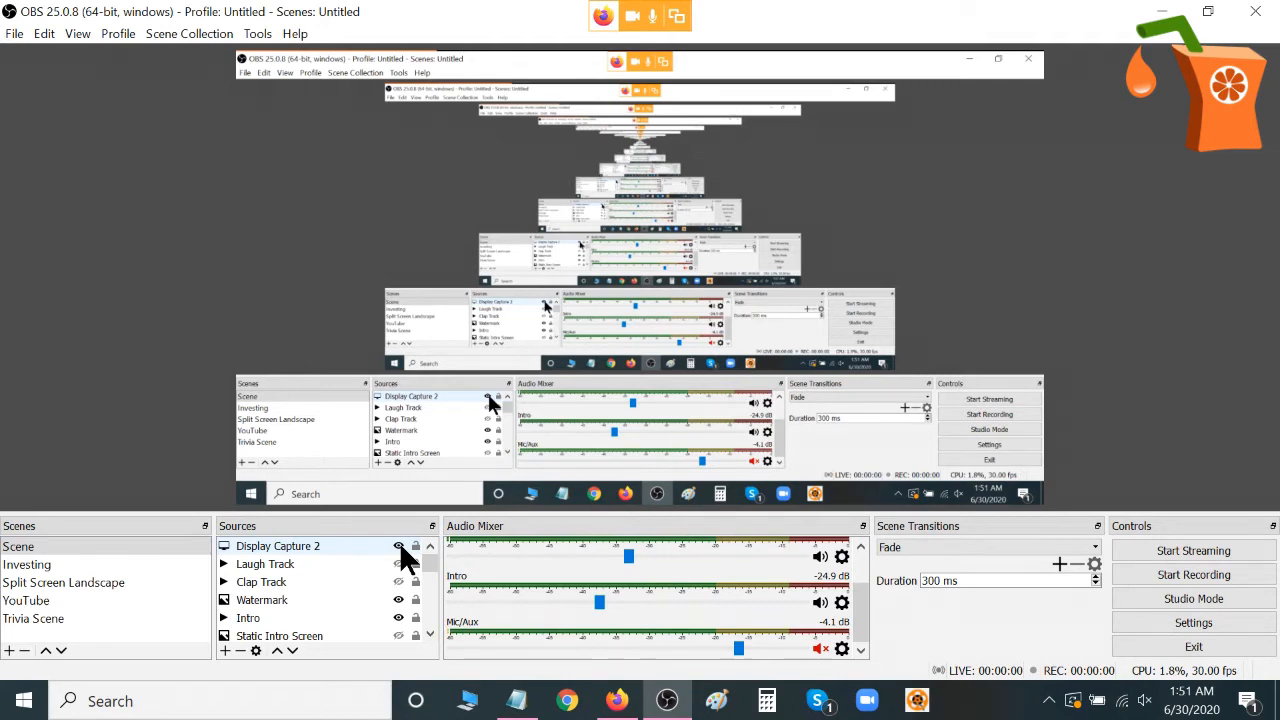
click(398, 546)
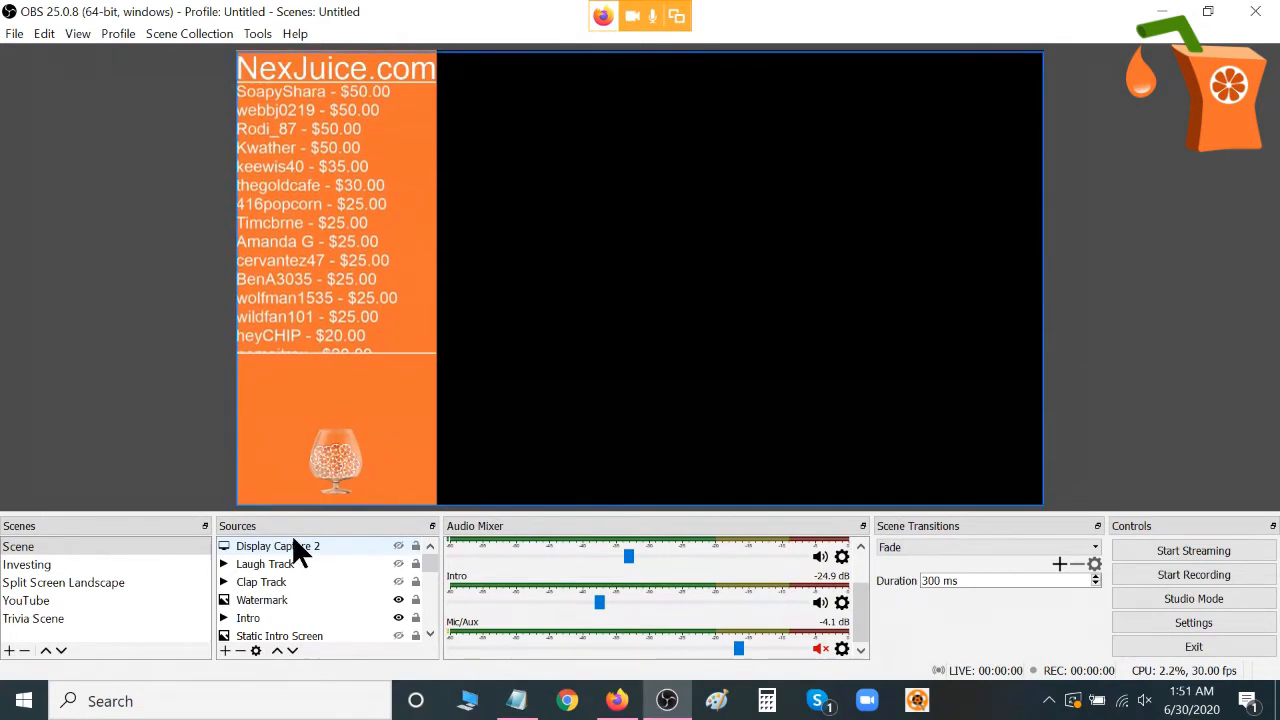
Open the Calculator app alongside OBS as a window for capturing.
click(224, 649)
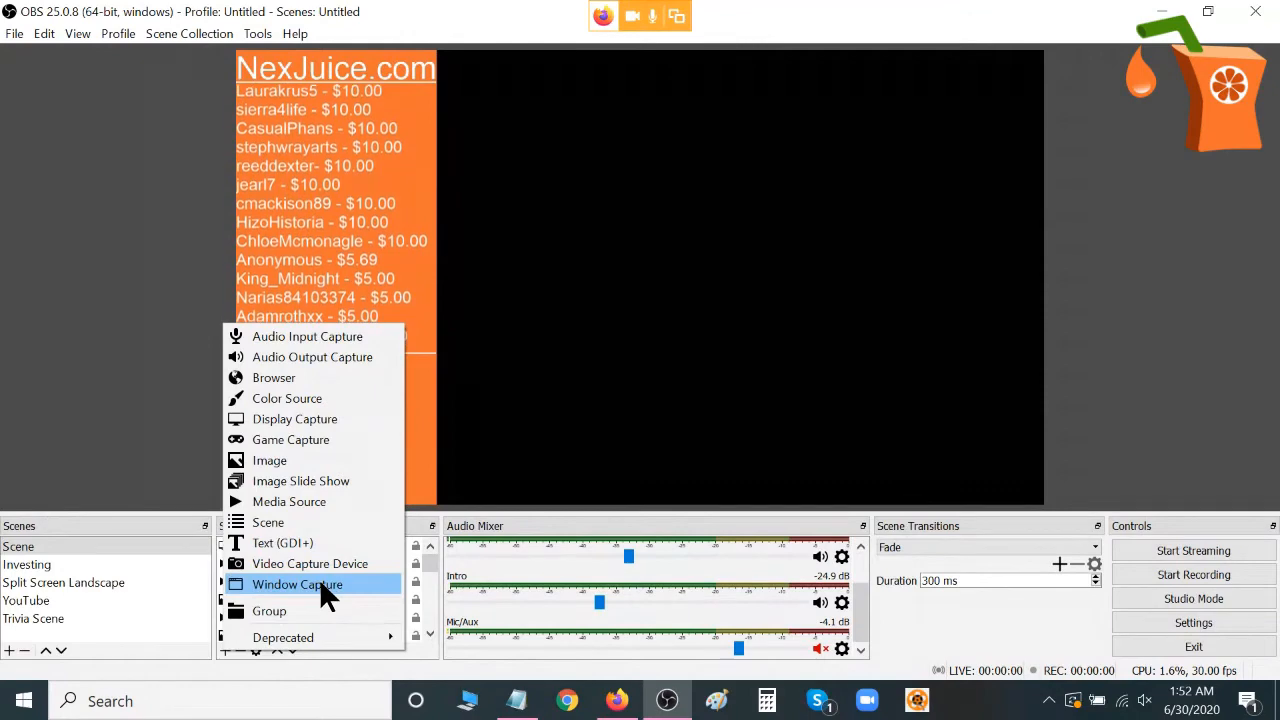
click(145, 473)
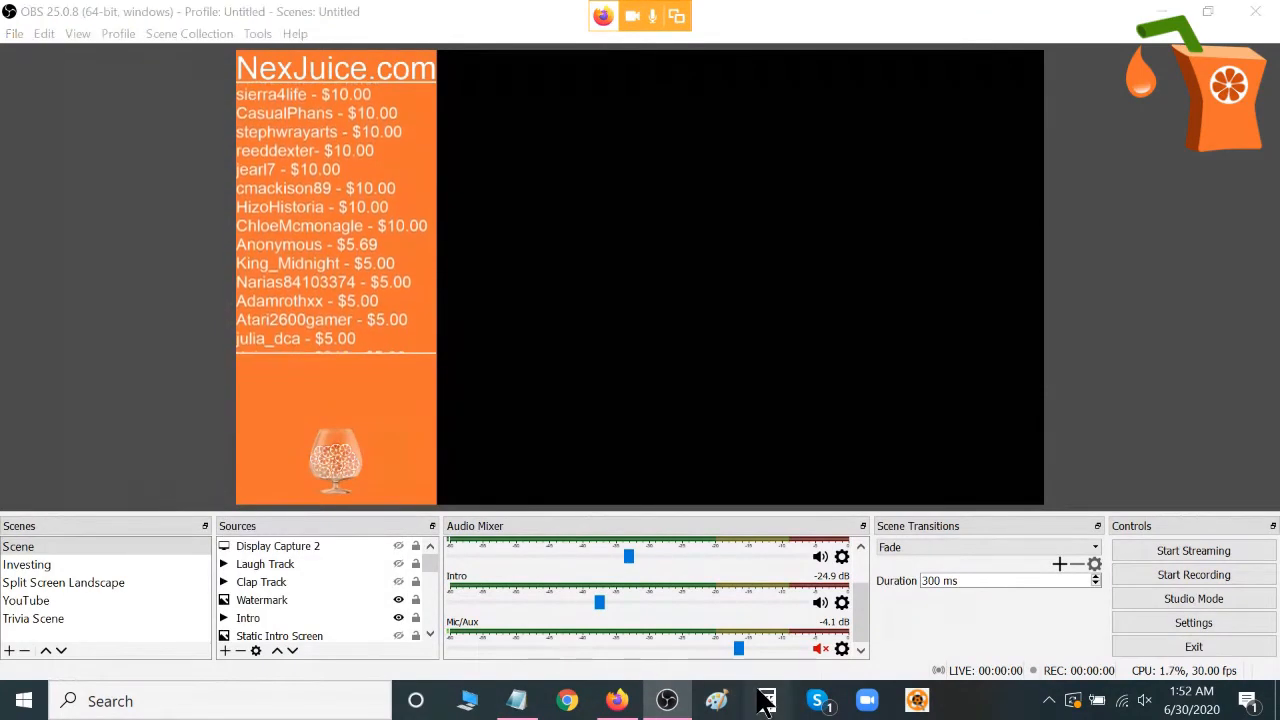
key(XF86Calculator)
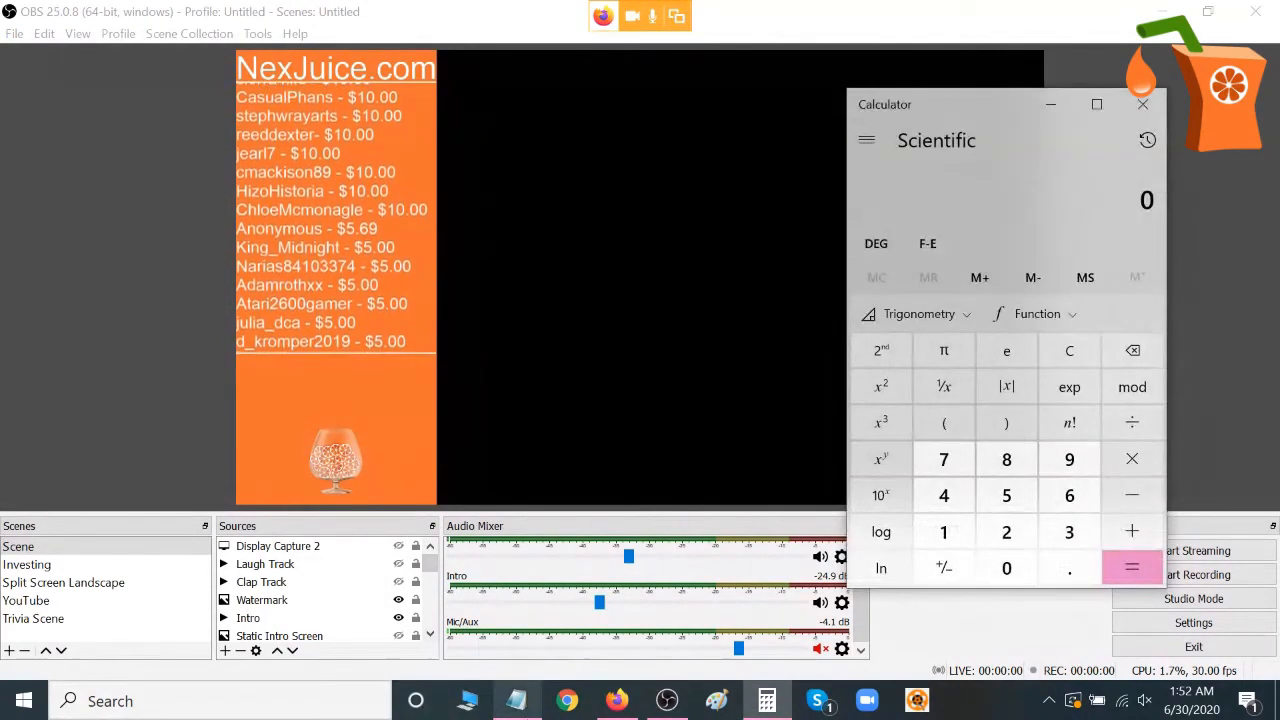
Add a new visible window capture source named Window Capture that captures [Calculator.exe]: Calculator.
mouse_move(672, 710)
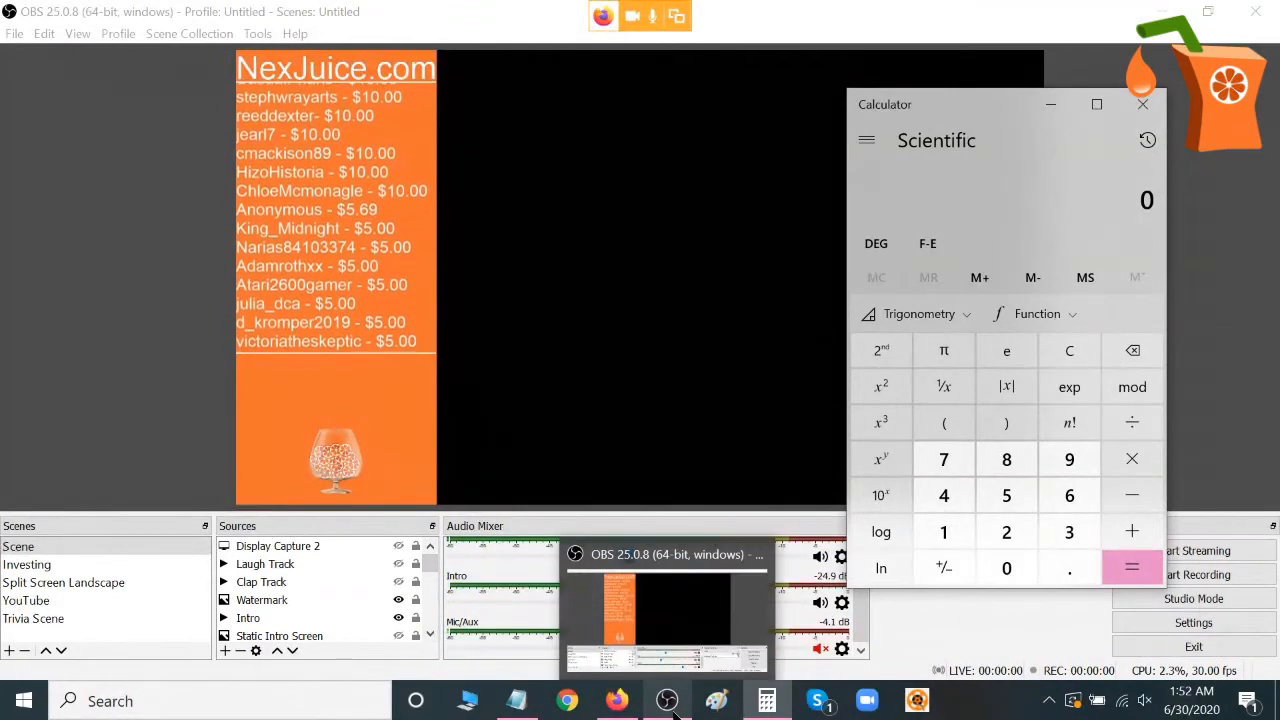
click(216, 648)
click(226, 650)
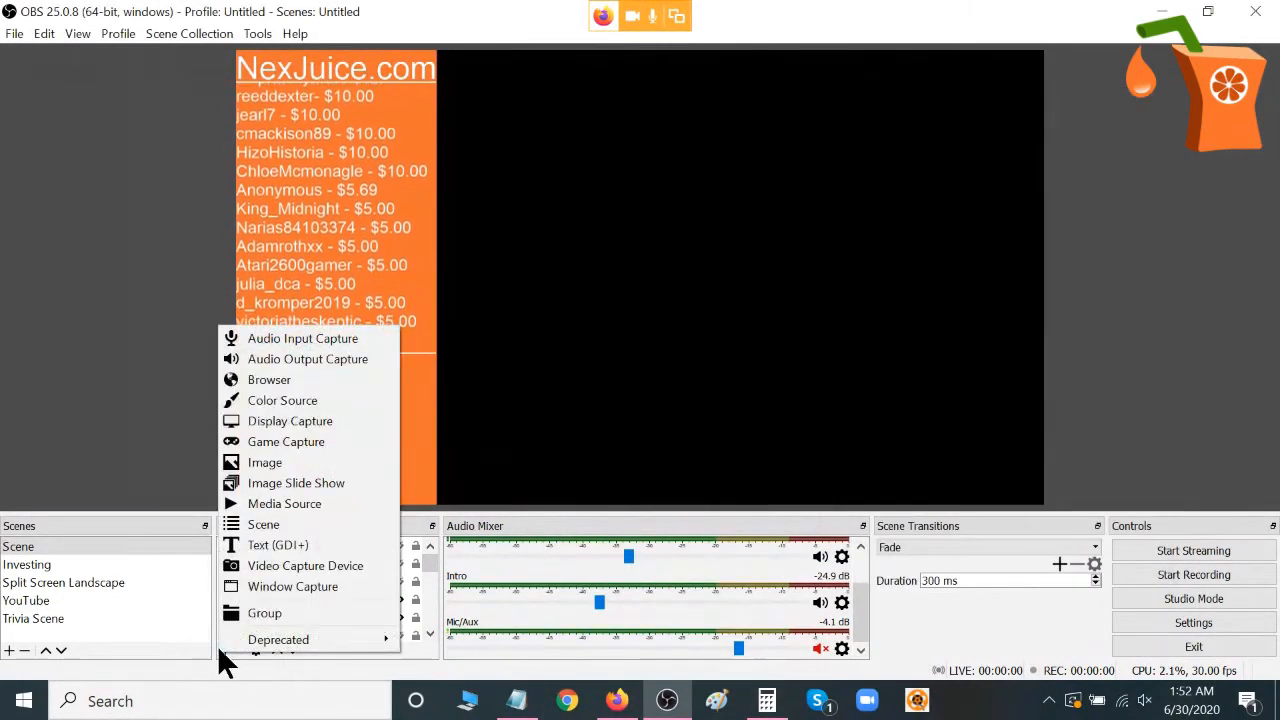
click(254, 584)
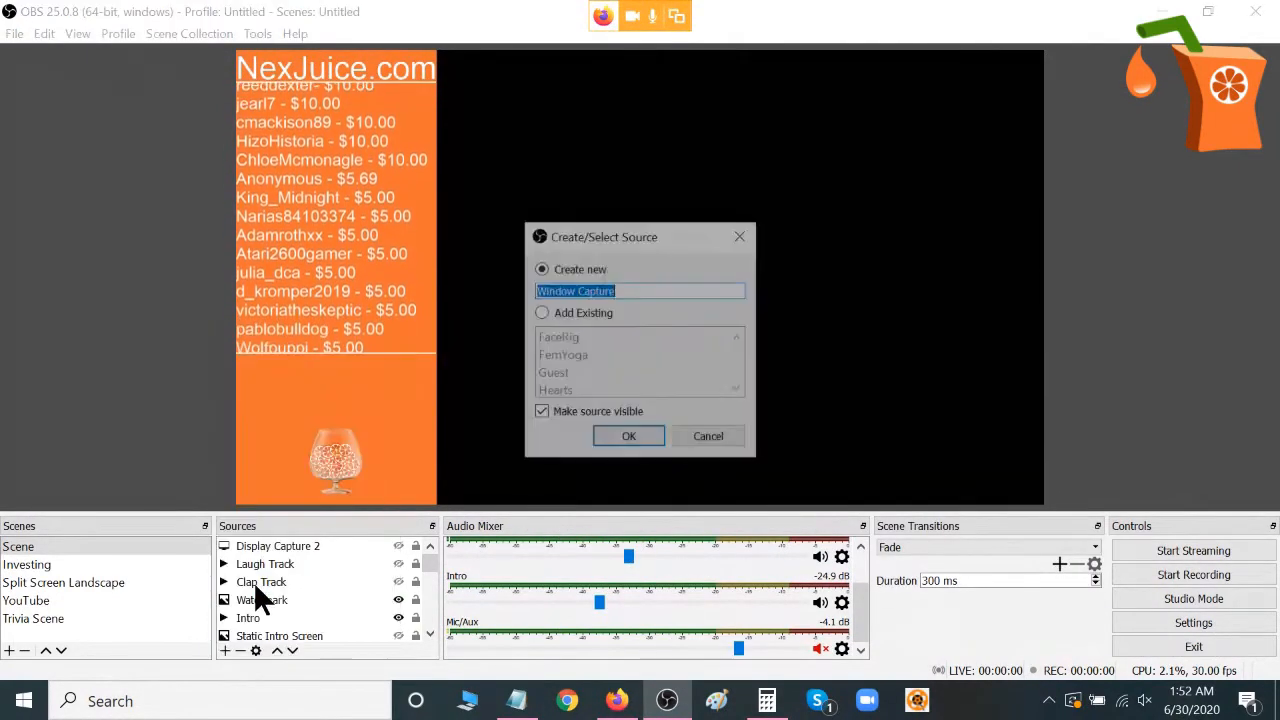
click(631, 442)
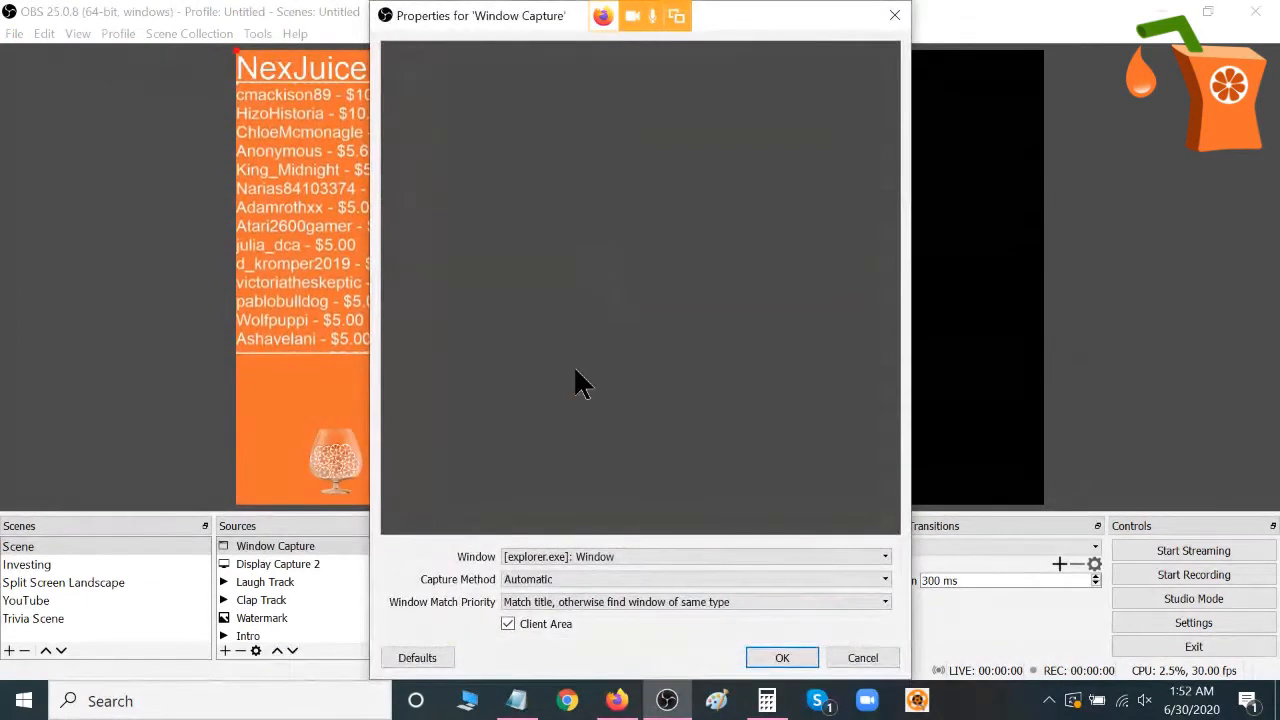
click(608, 560)
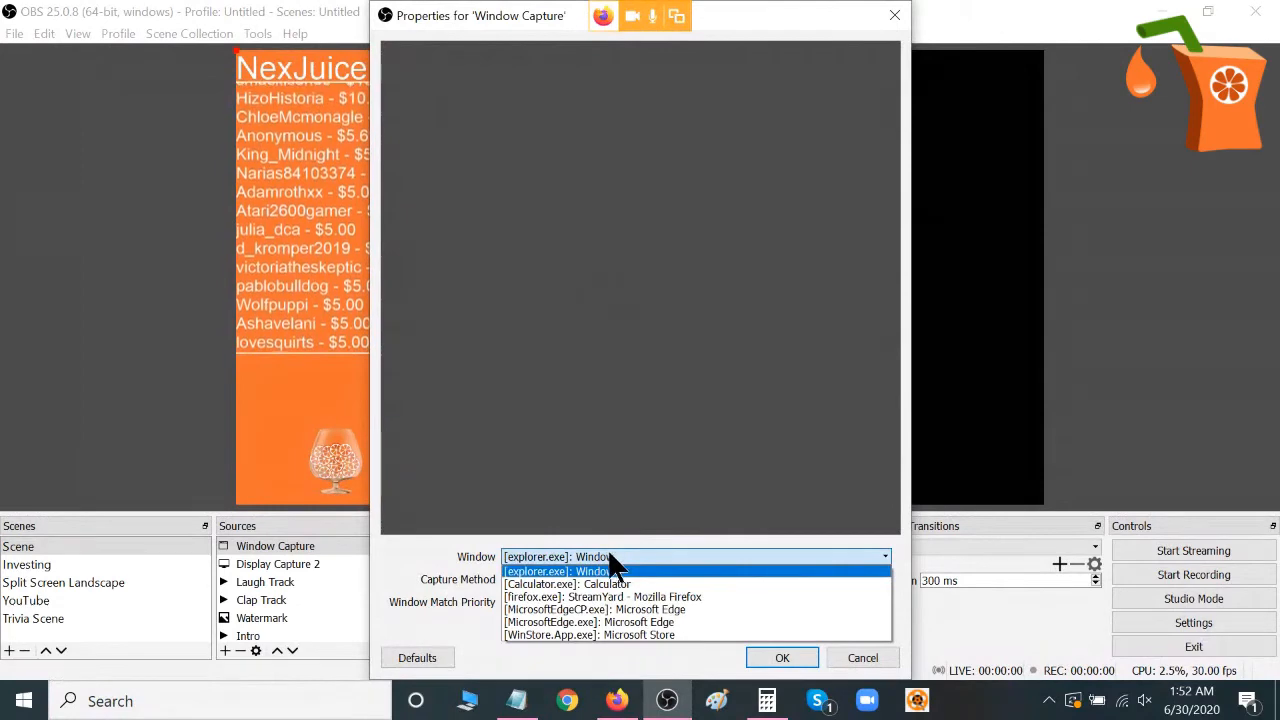
click(614, 581)
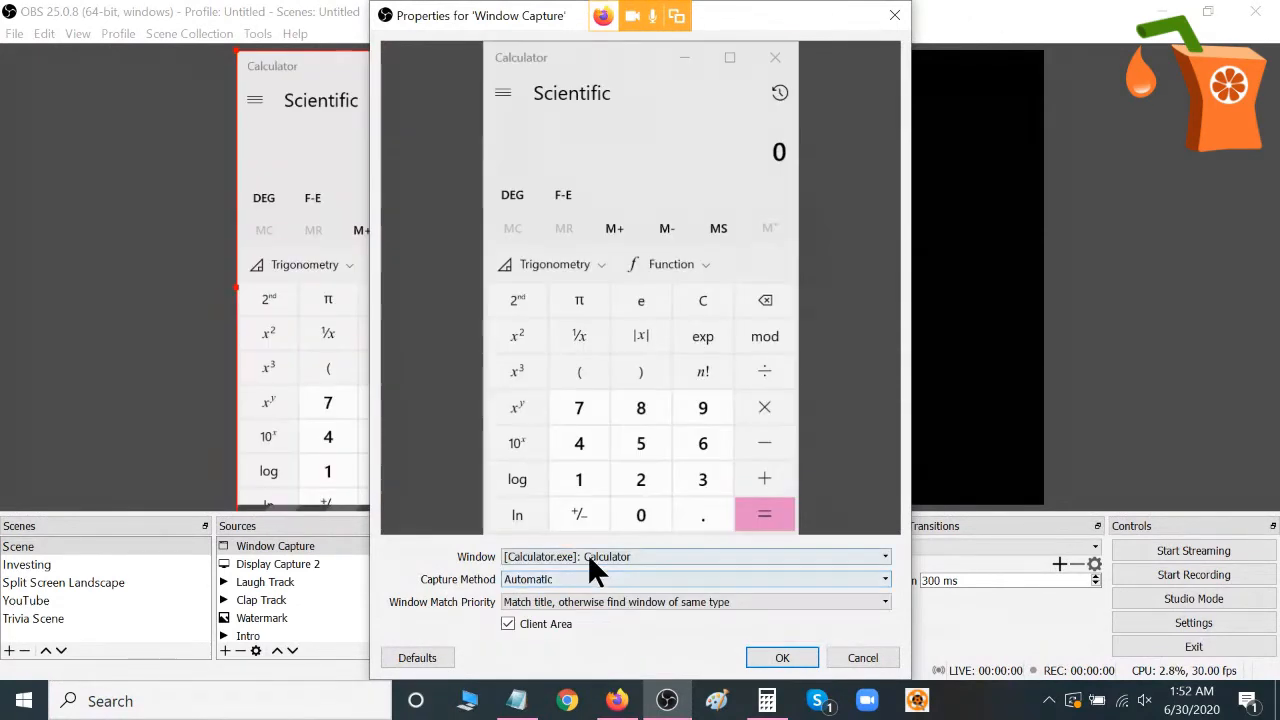
click(785, 660)
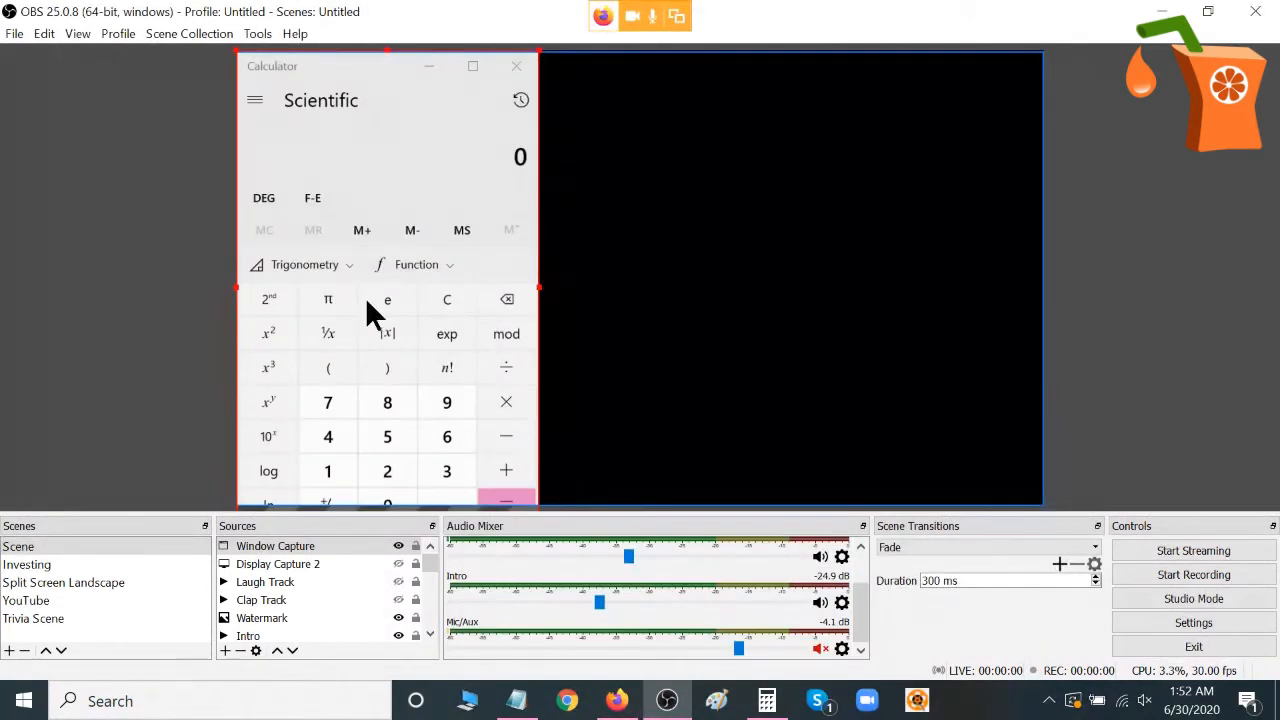
Move the Calculator capture into the black area of the canvas, shrink it to fit fully inside and reposition it.
drag(423, 302, 826, 301)
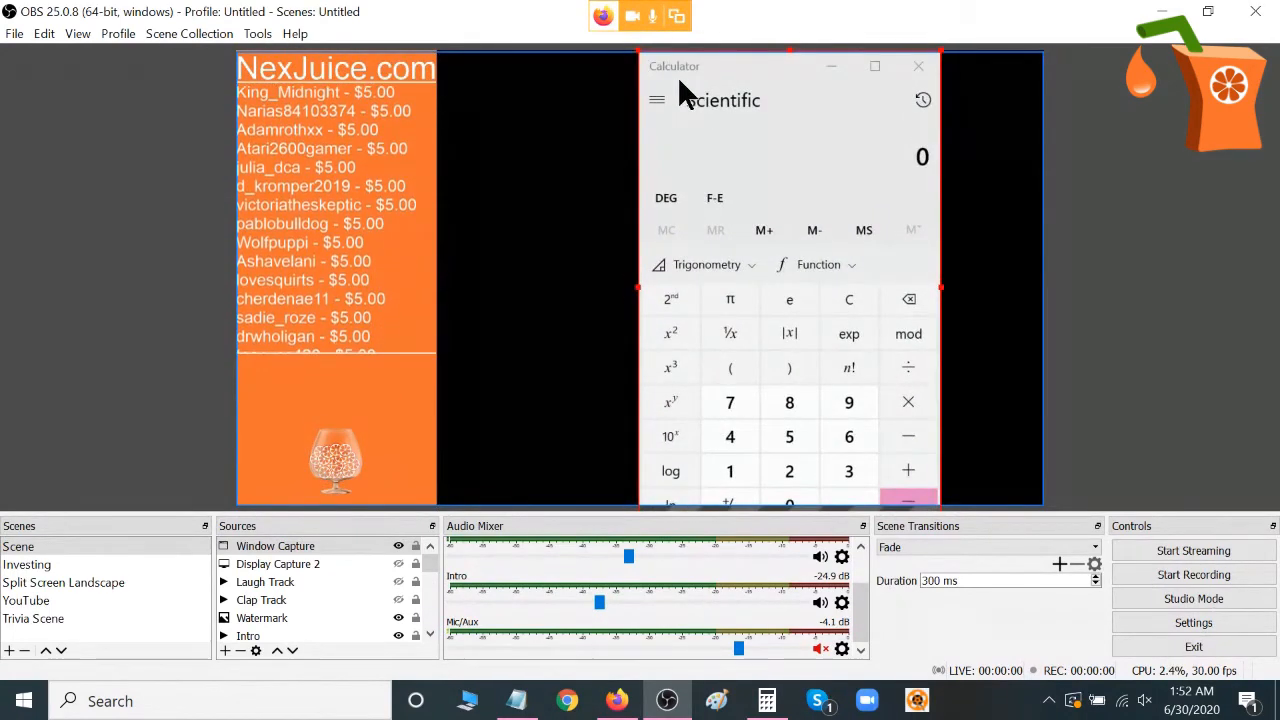
drag(640, 62, 798, 222)
drag(841, 317, 797, 203)
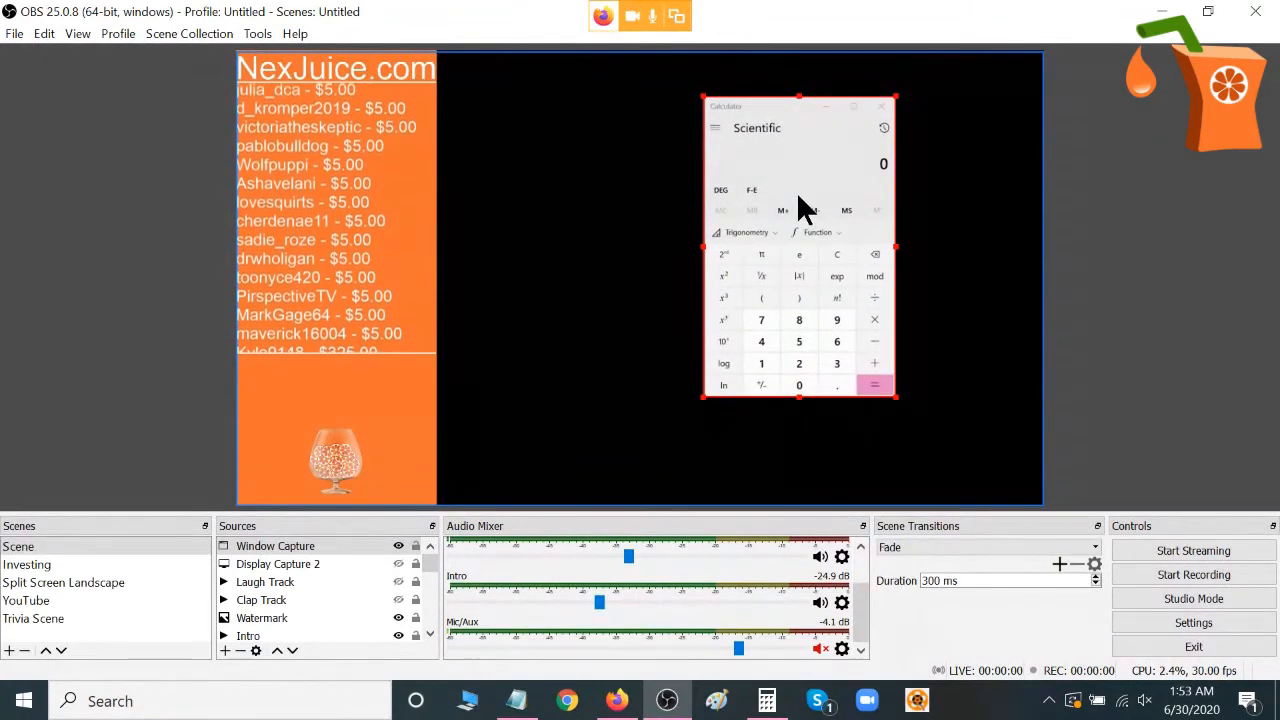
Remove the Window Capture source from the scene.
key(Delete)
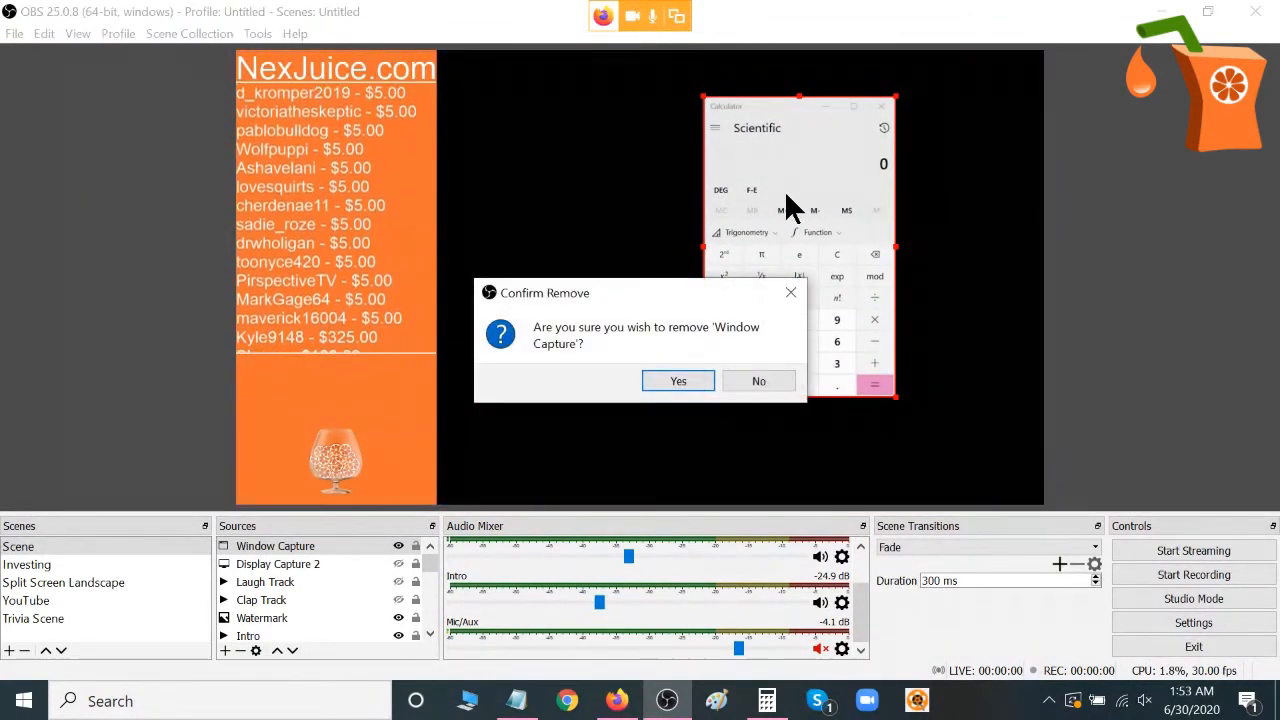
click(670, 383)
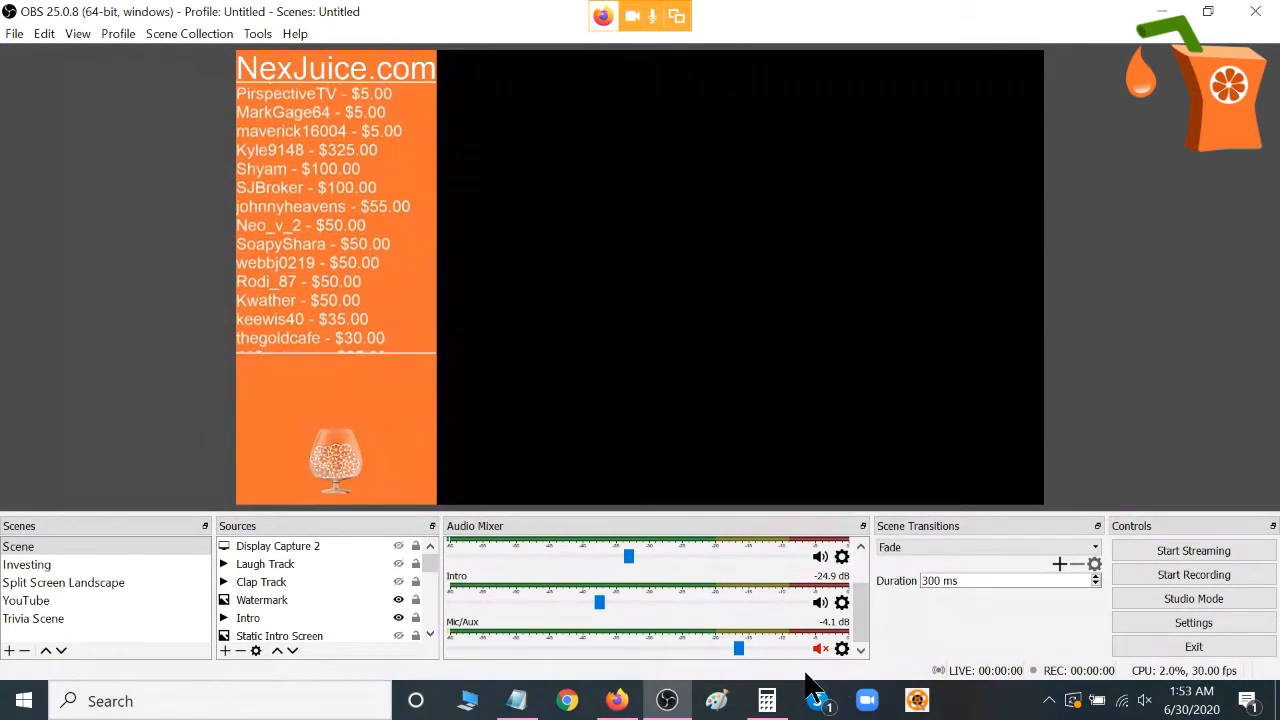
Switch to StreamYard in Firefox, dismiss the removed-audio tip and add the webcam back to the stream beside the shared screen.
click(666, 700)
click(88, 550)
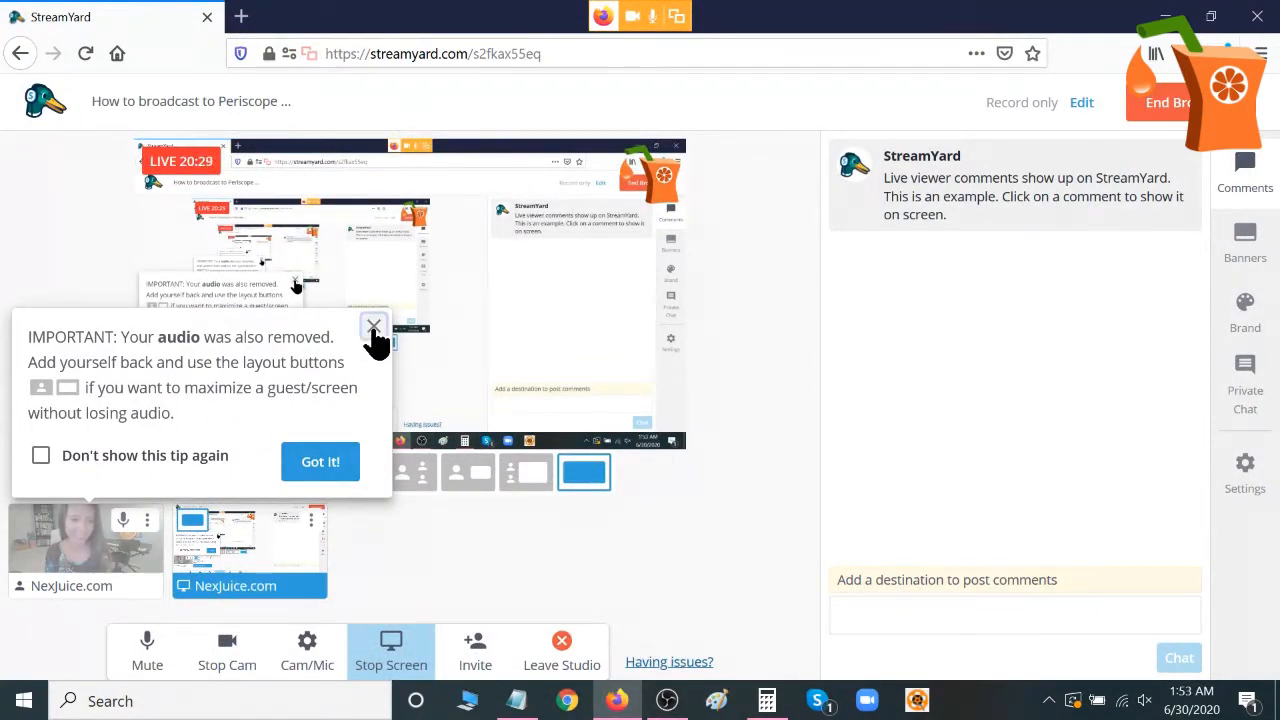
click(373, 330)
mouse_move(75, 519)
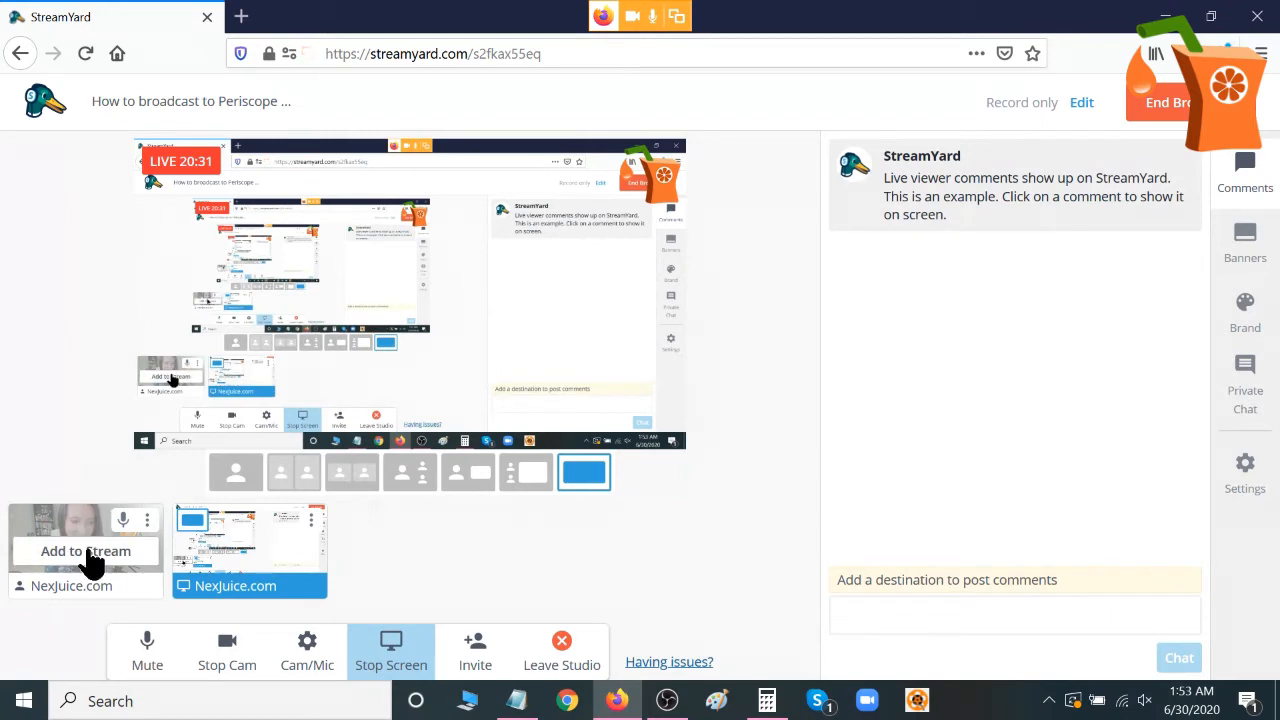
click(86, 551)
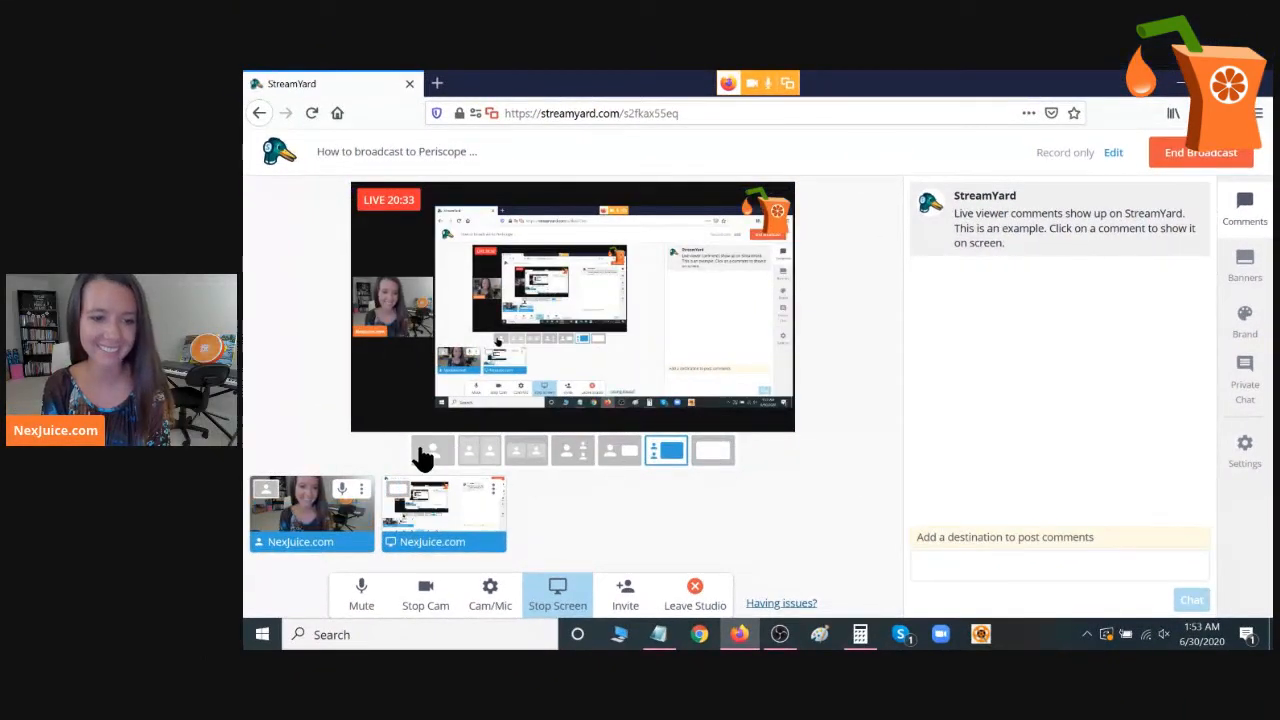